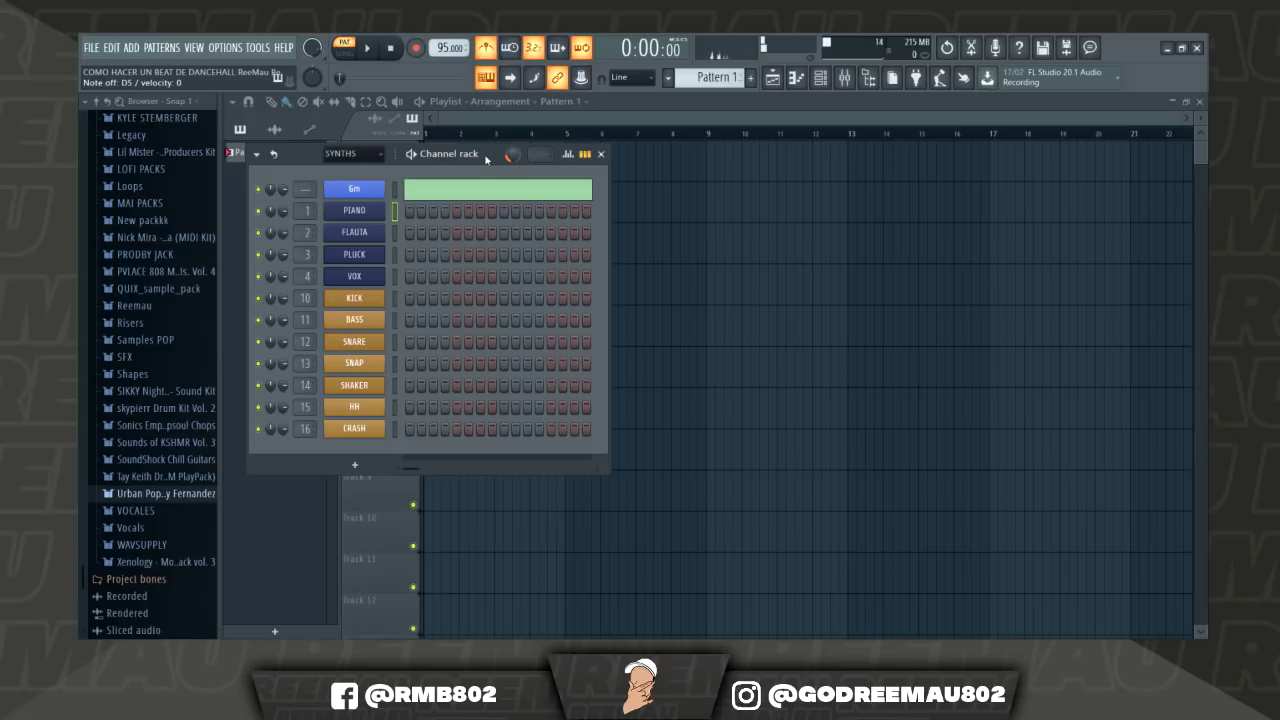
Audition the FLAUTA, PLUCK and VOX channels and view the sampler settings of PLUCK and VOX.
{"action": "left_click", "coordinate": [395, 234]}
{"action": "left_click", "coordinate": [394, 255]}
{"action": "left_click", "coordinate": [368, 256]}
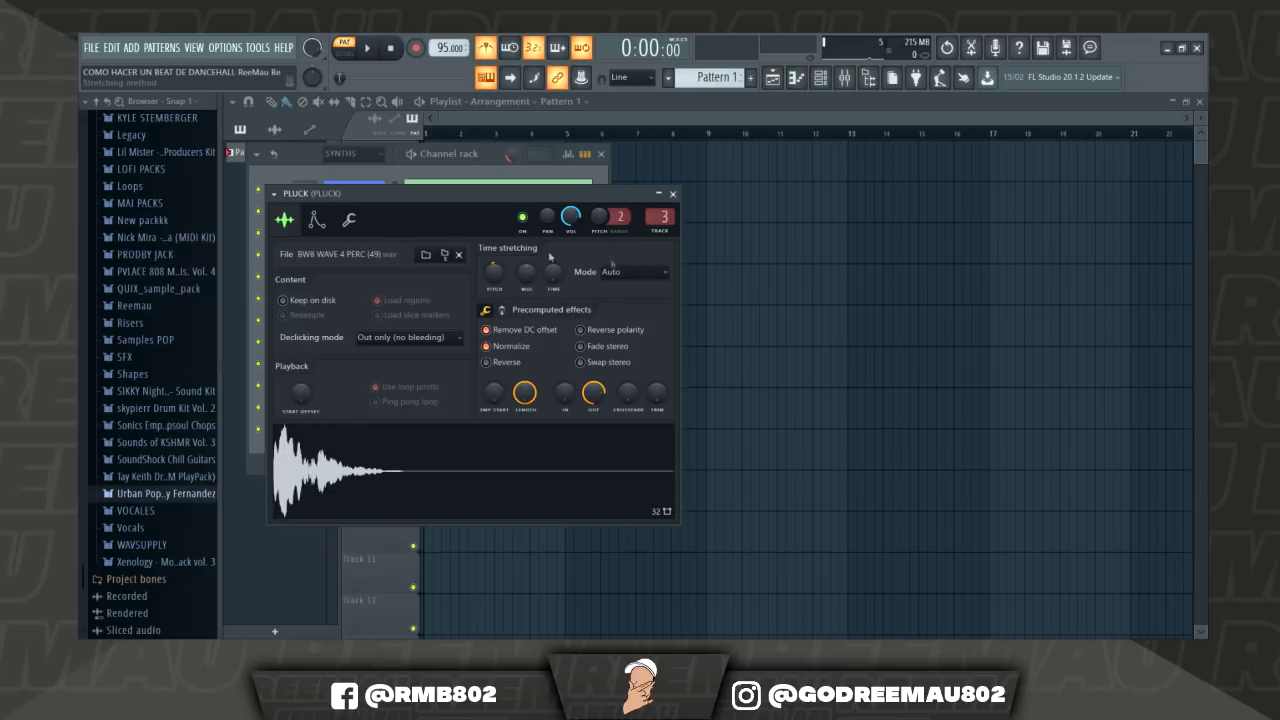
{"action": "left_click", "coordinate": [673, 194]}
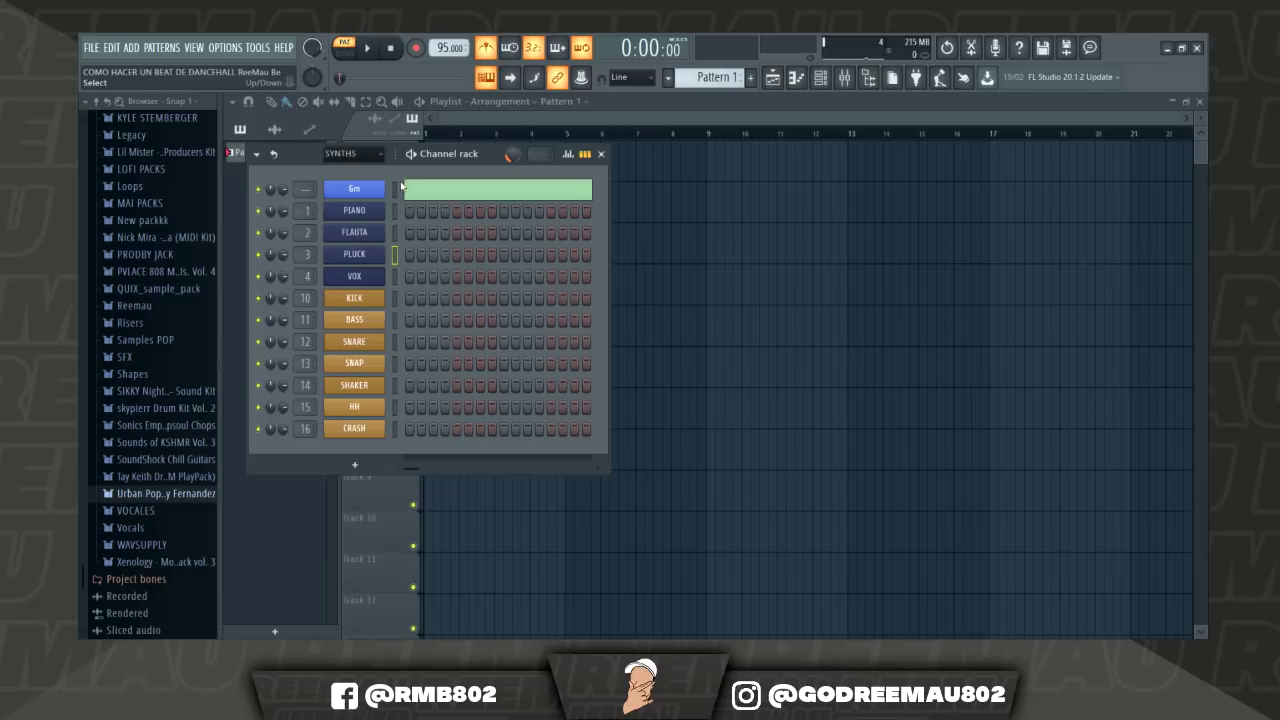
{"action": "left_click", "coordinate": [395, 277]}
{"action": "left_click", "coordinate": [383, 277]}
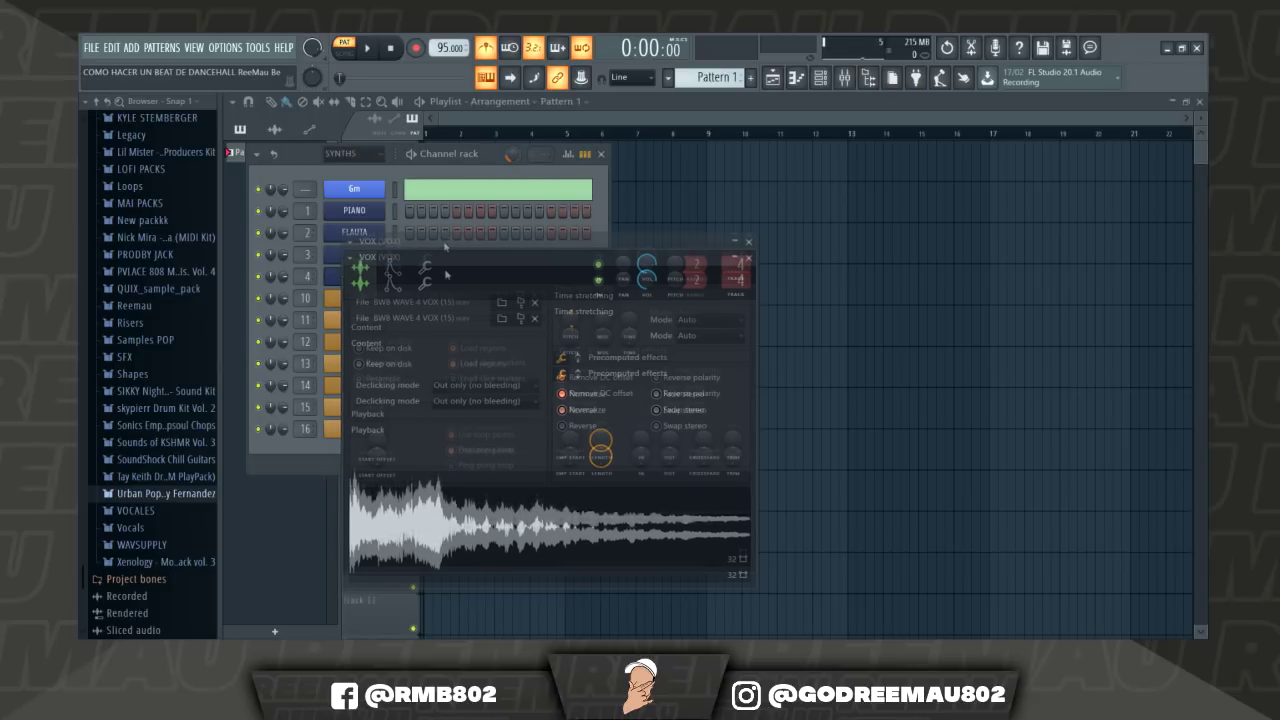
{"action": "left_click", "coordinate": [745, 224]}
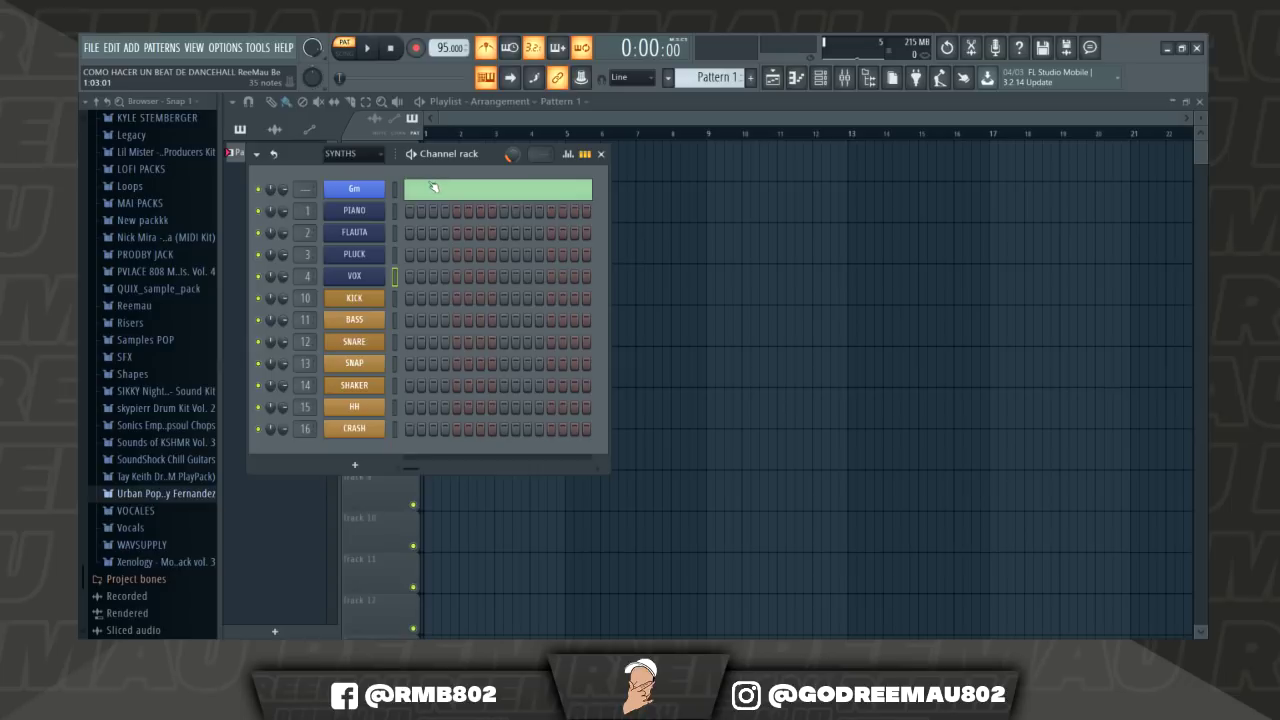
Audition the KICK and BASS channels and view the BASS channel's envelope and 3x Osc oscillator settings.
{"action": "left_click", "coordinate": [395, 305]}
{"action": "left_click", "coordinate": [396, 320]}
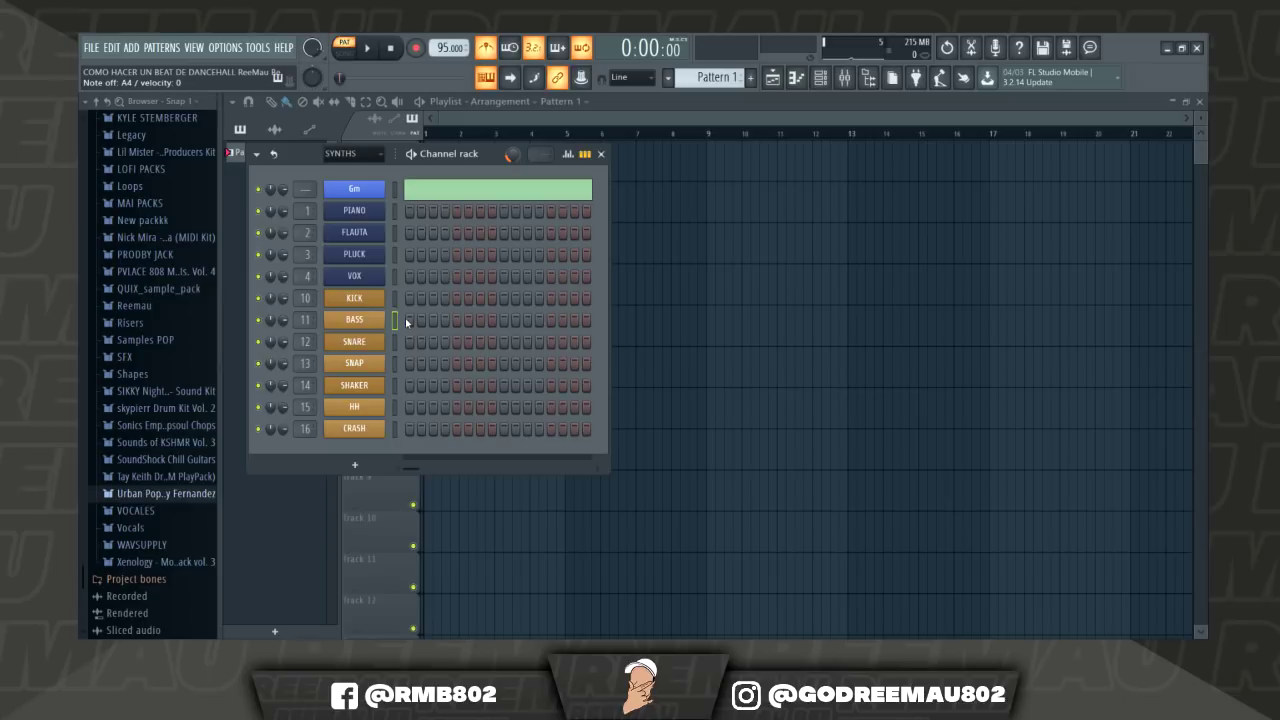
{"action": "left_click", "coordinate": [357, 325]}
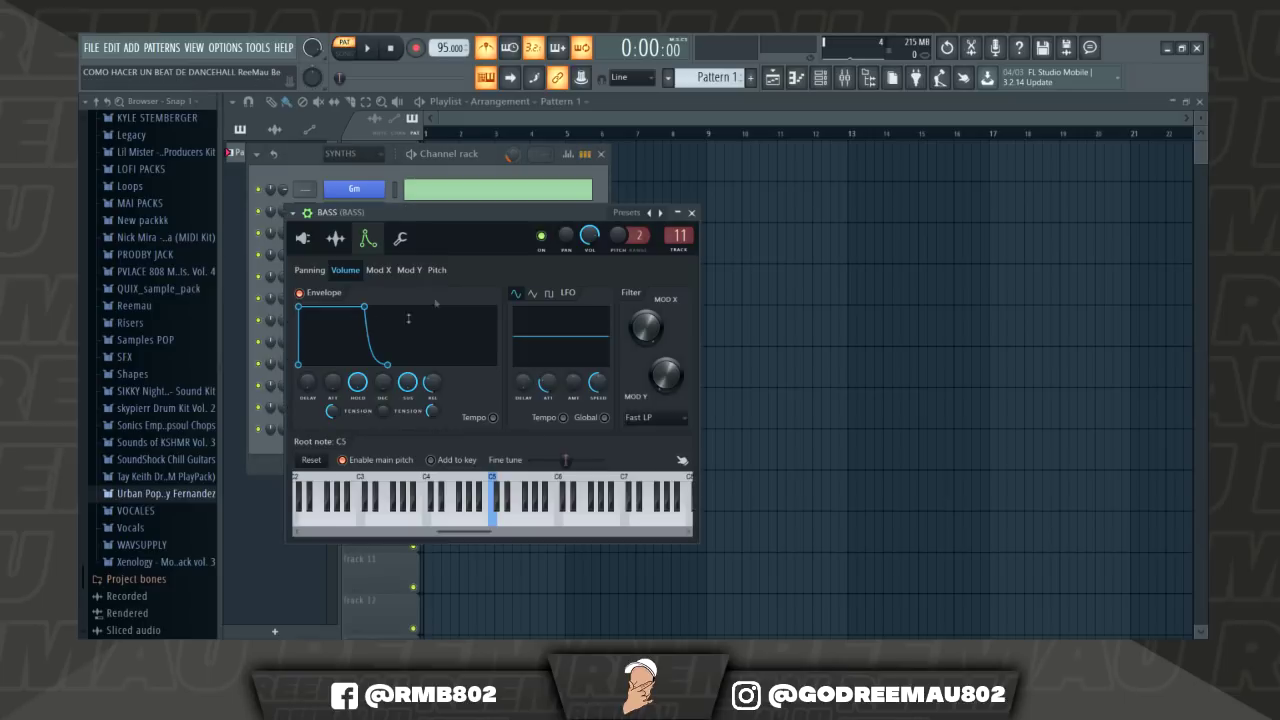
{"action": "left_click", "coordinate": [303, 238]}
{"action": "left_click_drag", "start_coordinate": [424, 210], "coordinate": [542, 228]}
Audition the SNARE, HH and CRASH channels in the channel rack.
{"action": "left_click", "coordinate": [403, 345]}
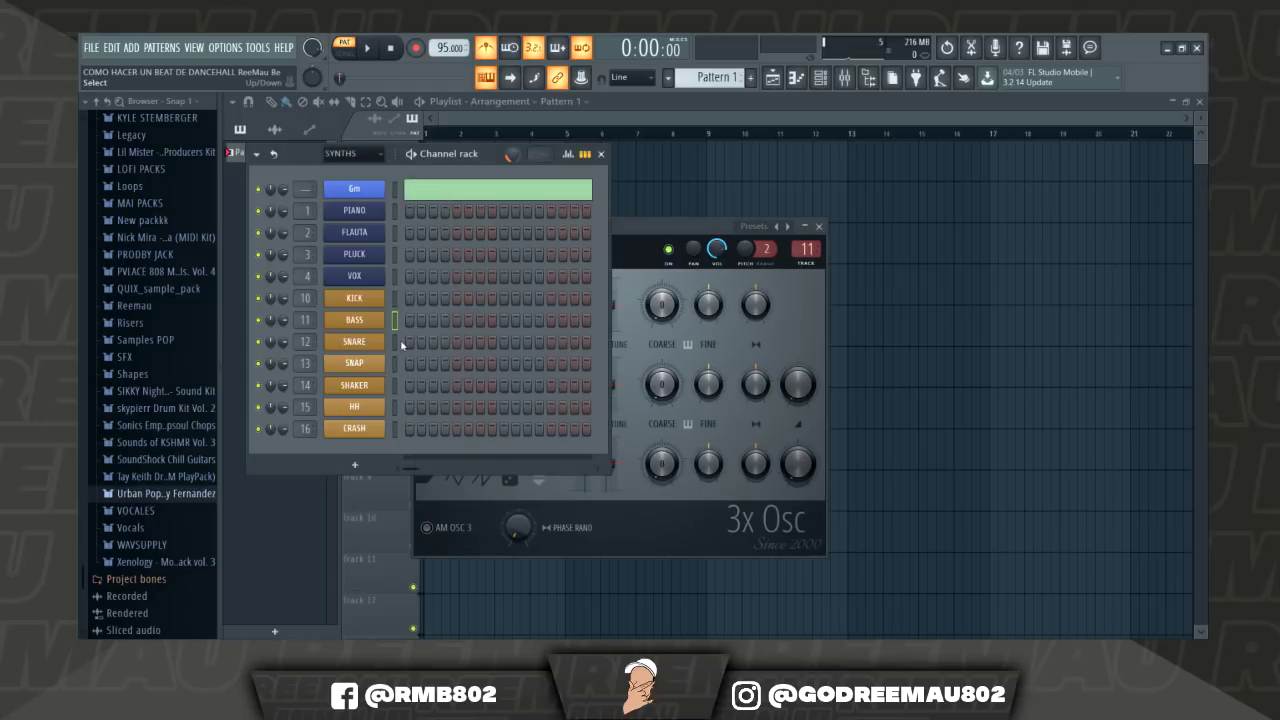
{"action": "left_click", "coordinate": [395, 343]}
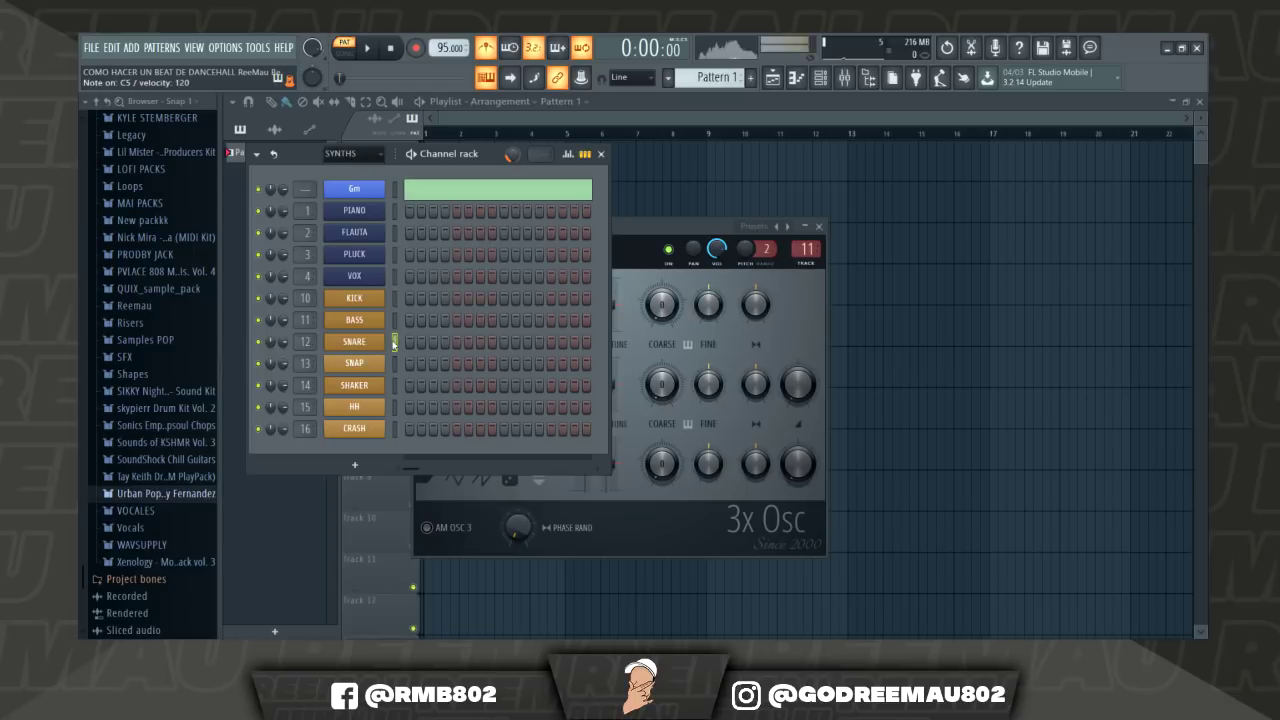
{"action": "left_click", "coordinate": [395, 407]}
{"action": "left_click", "coordinate": [395, 430]}
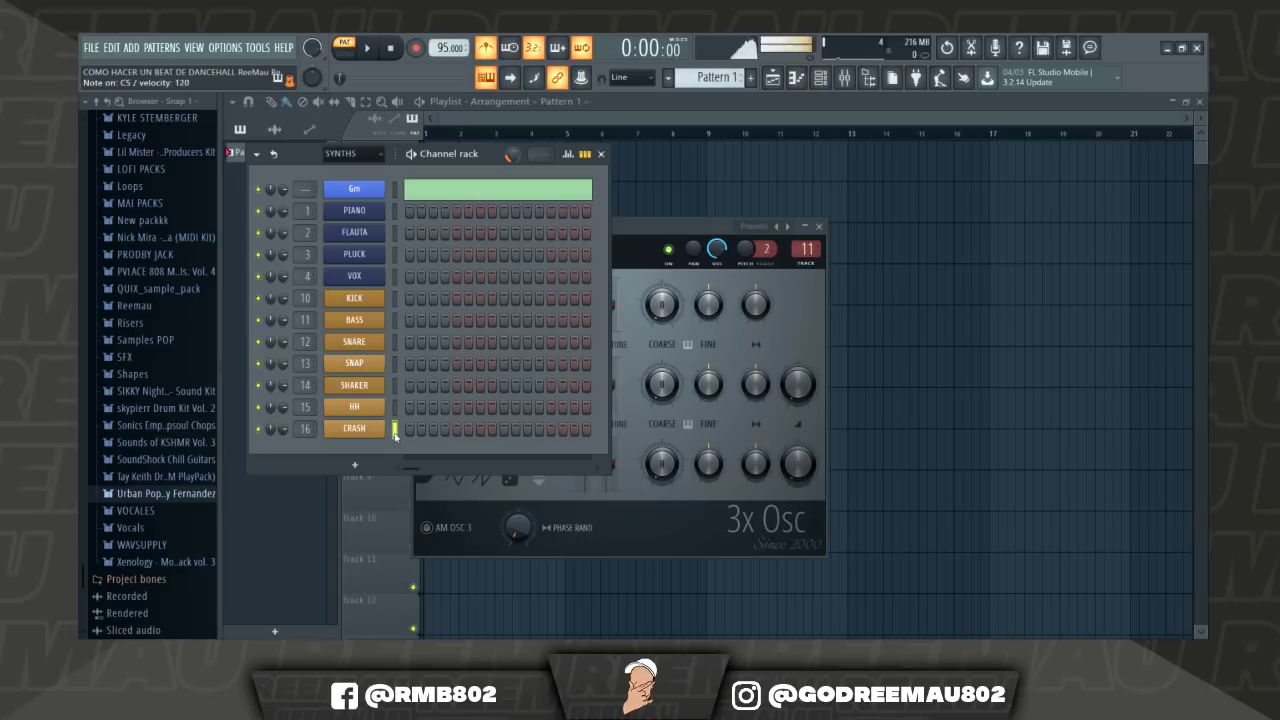
Select the PIANO channel, clear the channel rack and plugin windows from view, and open the channel's piano roll.
{"action": "left_click_drag", "start_coordinate": [391, 238], "coordinate": [441, 240]}
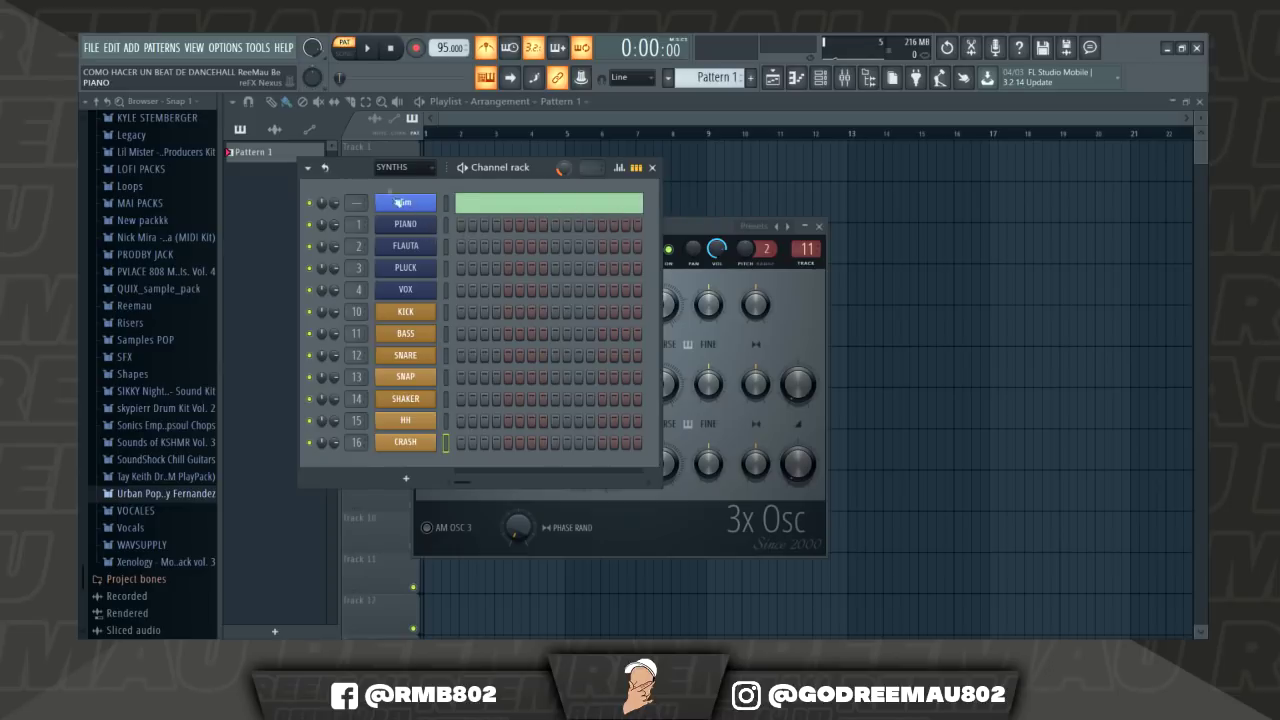
{"action": "left_click", "coordinate": [400, 224]}
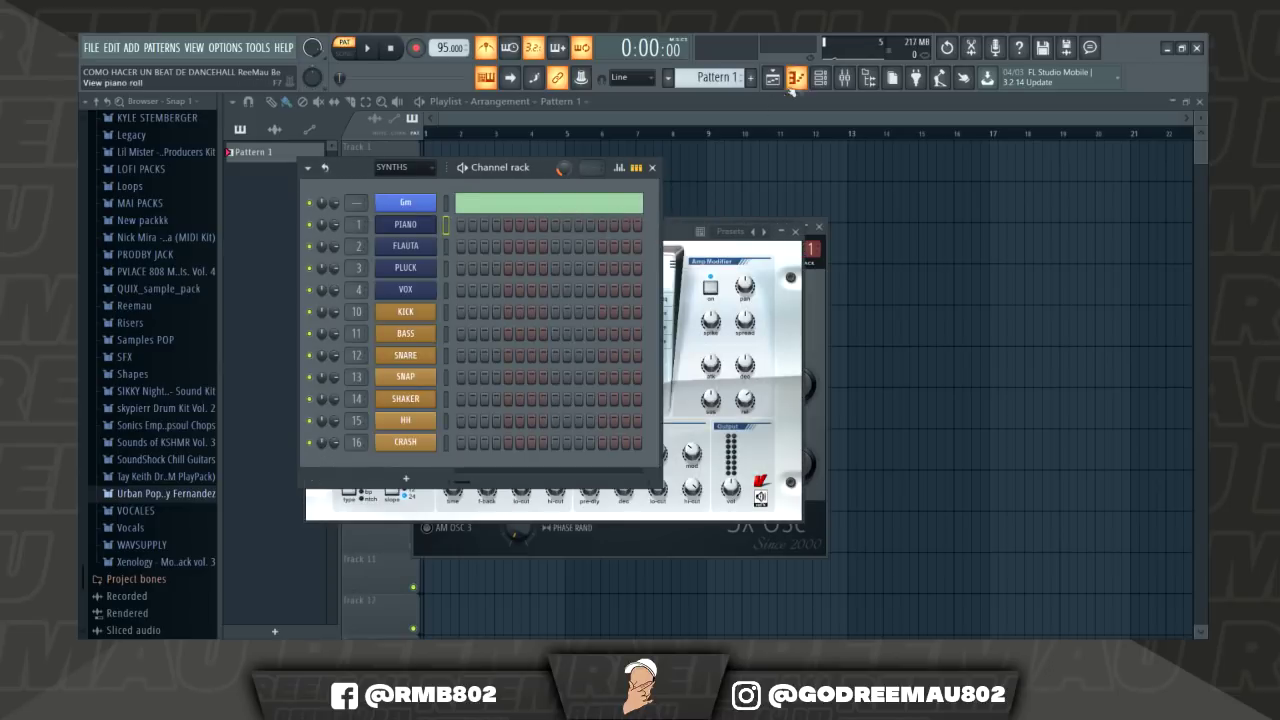
{"action": "left_click", "coordinate": [820, 78]}
{"action": "left_click", "coordinate": [772, 78]}
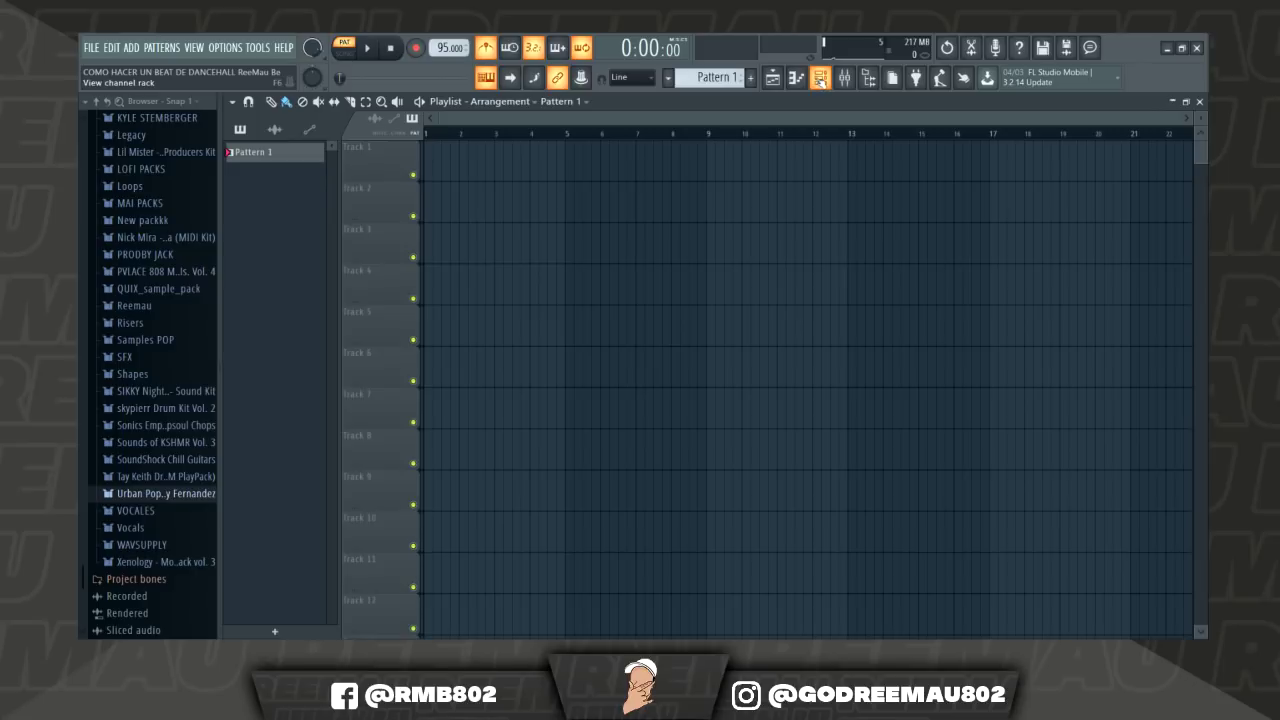
{"action": "left_click", "coordinate": [820, 78]}
{"action": "key", "text": "F7"}
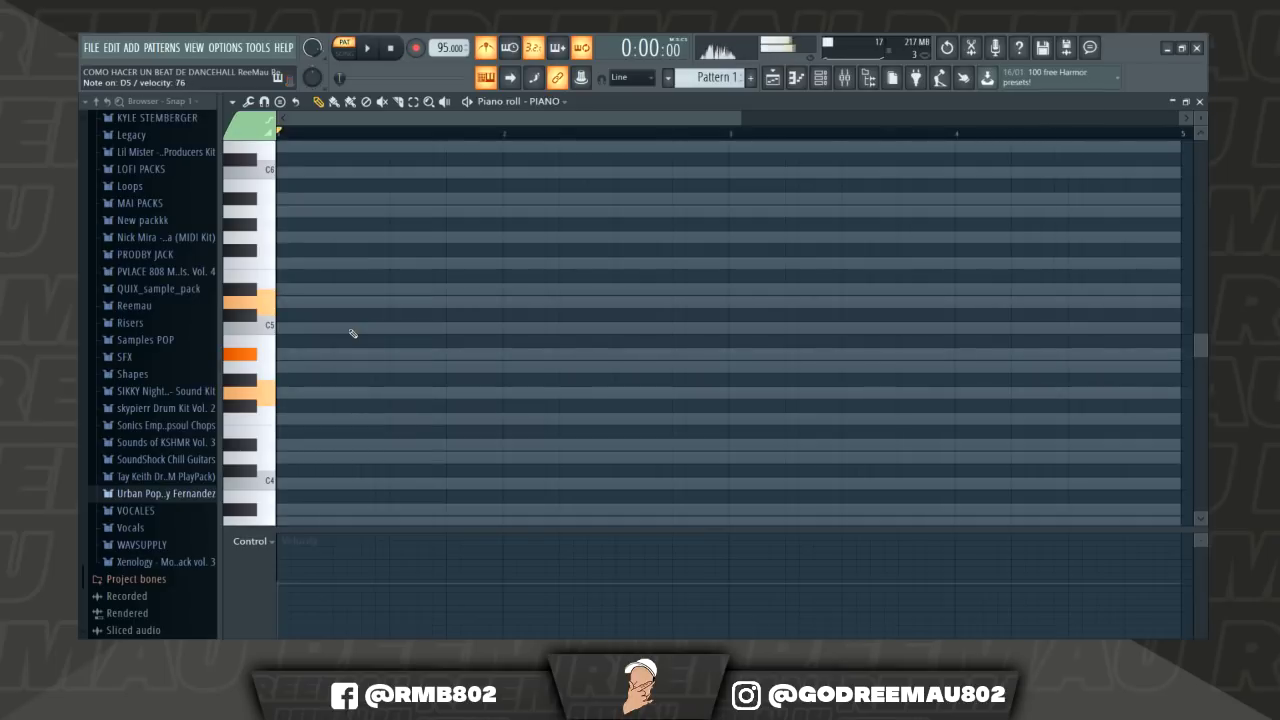
Draw a G4, A#4 and D5 chord at the start of bar 1 and lengthen its notes to one full bar.
{"action": "left_click", "coordinate": [285, 390]}
{"action": "left_click", "coordinate": [287, 353]}
{"action": "left_click", "coordinate": [287, 301]}
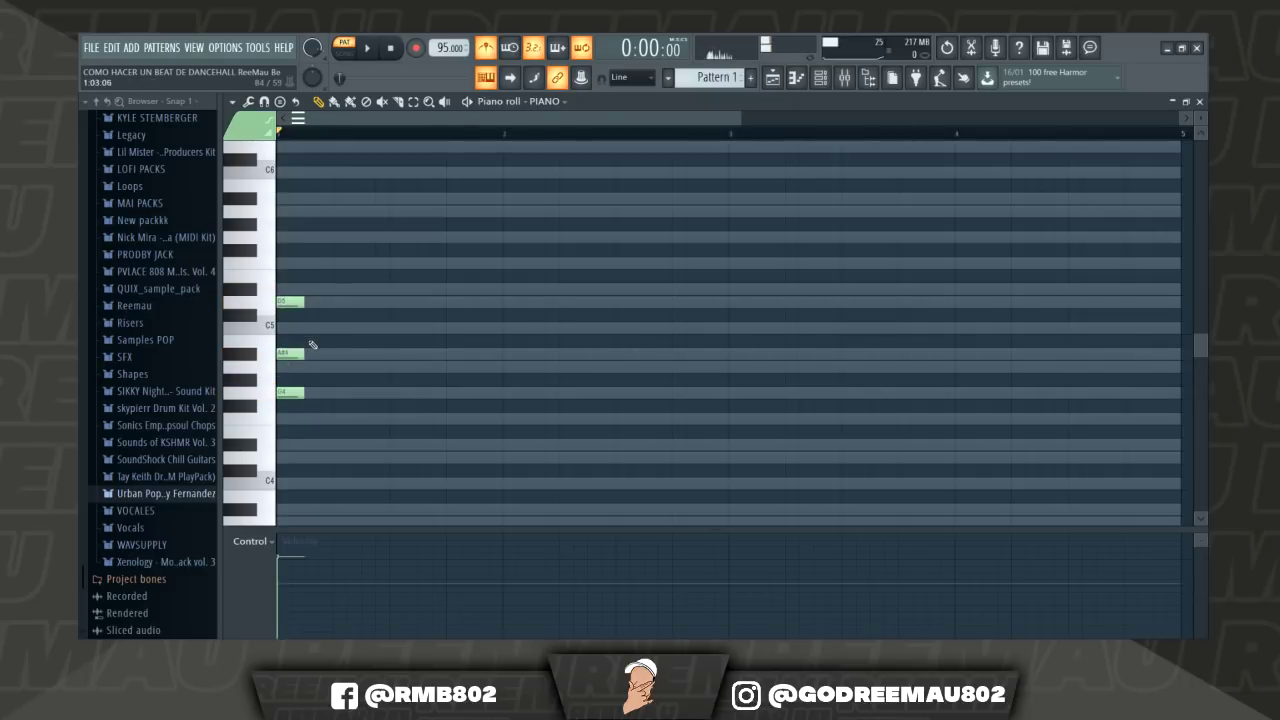
{"action": "key", "text": "ctrl+a"}
{"action": "left_click_drag", "start_coordinate": [304, 353], "coordinate": [375, 353]}
{"action": "left_click", "coordinate": [430, 302]}
{"action": "left_click_drag", "start_coordinate": [432, 302], "coordinate": [505, 304]}
{"action": "right_click", "coordinate": [505, 303]}
{"action": "left_click_drag", "start_coordinate": [386, 428], "coordinate": [502, 302]}
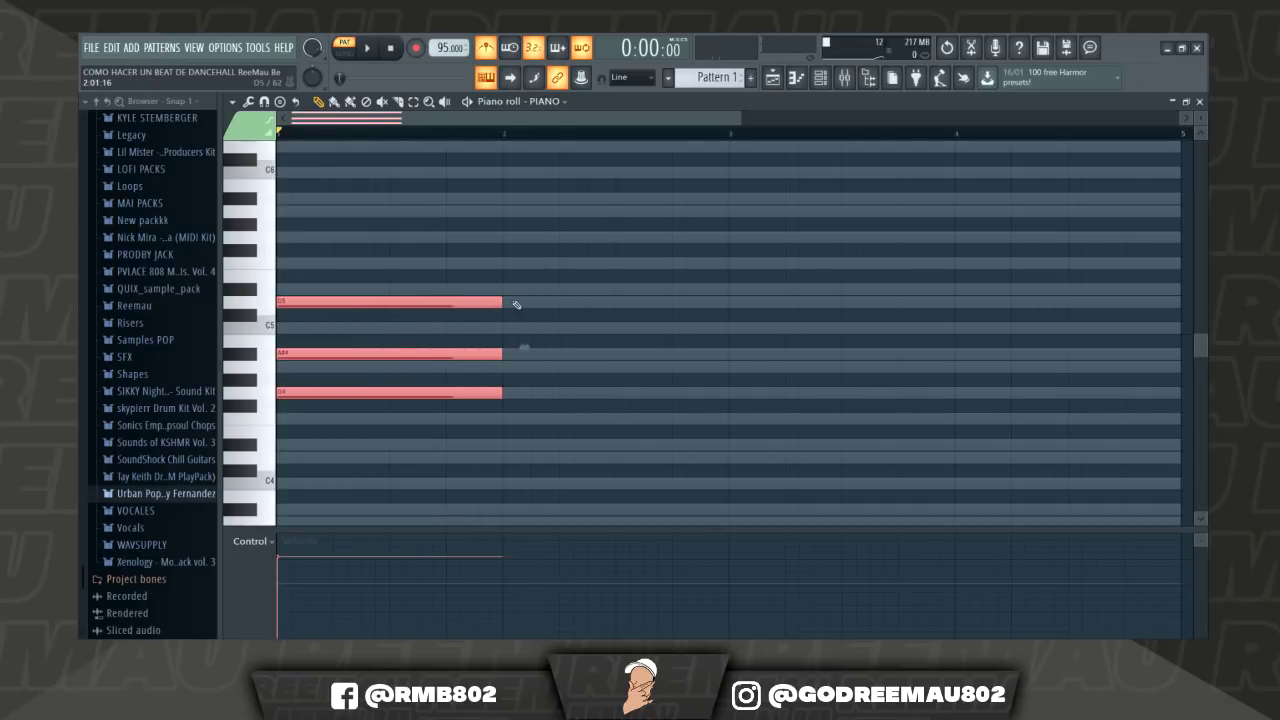
Add a one-bar D4, F4 and A4 chord in bar 2.
{"action": "left_click", "coordinate": [516, 304]}
{"action": "left_click", "coordinate": [506, 458]}
{"action": "left_click", "coordinate": [506, 418]}
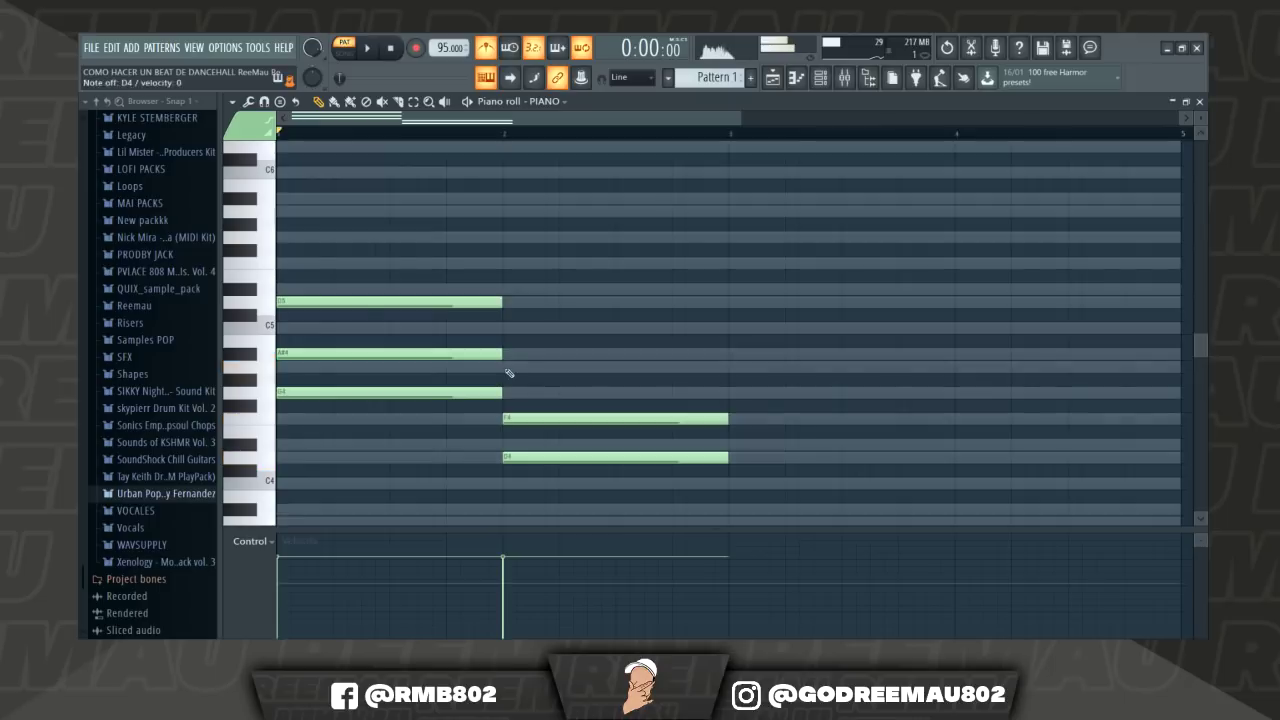
{"action": "left_click", "coordinate": [506, 367]}
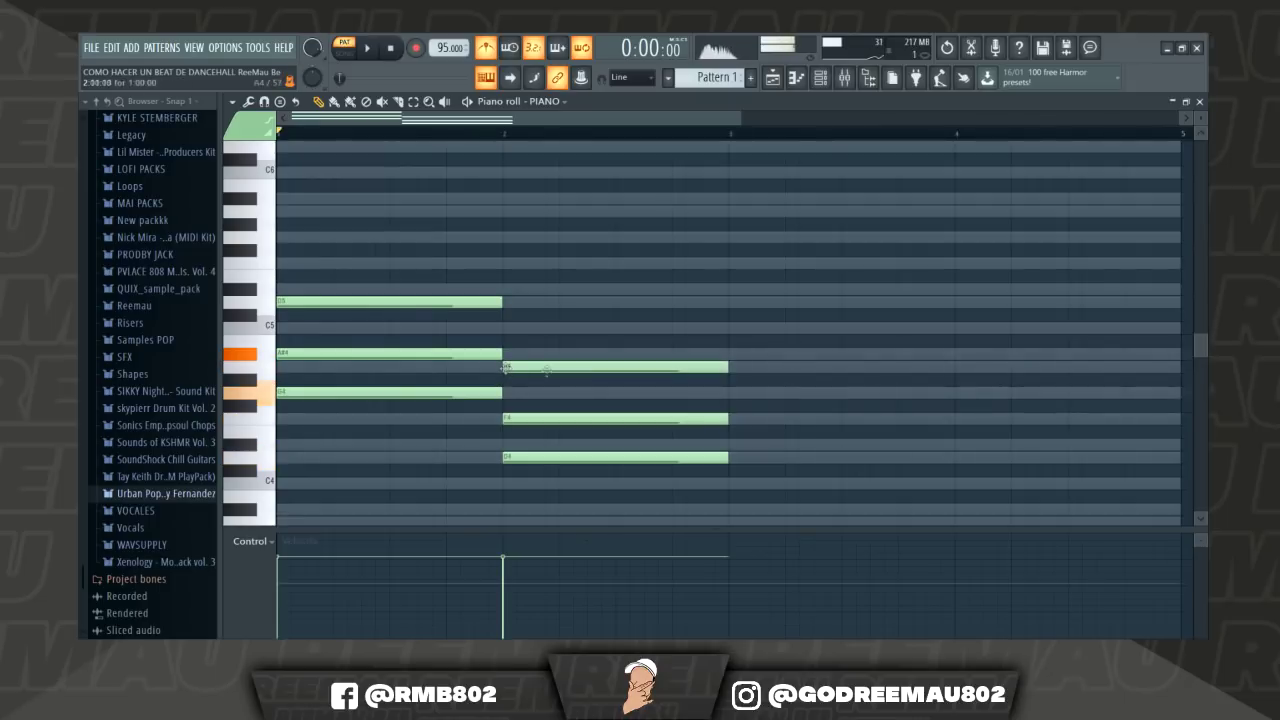
Add a one-bar D4, G4 and A#4 chord in bar 3.
{"action": "left_click", "coordinate": [737, 457]}
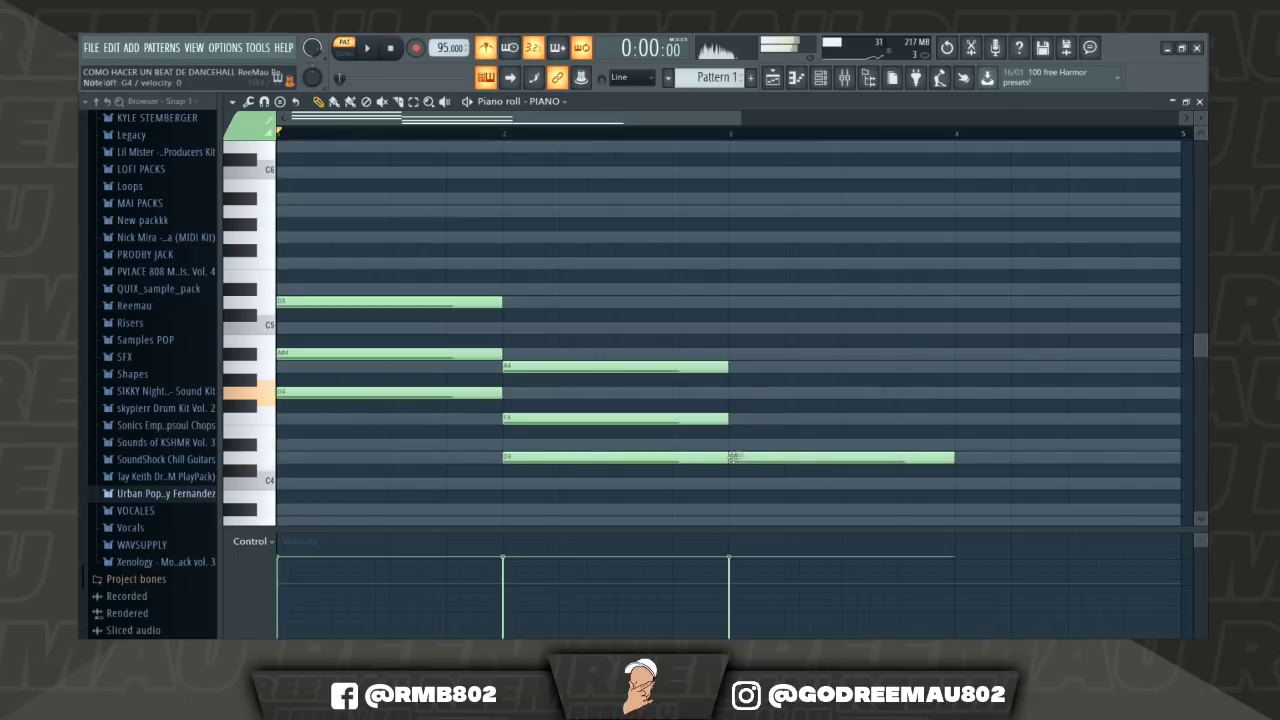
{"action": "left_click", "coordinate": [734, 393]}
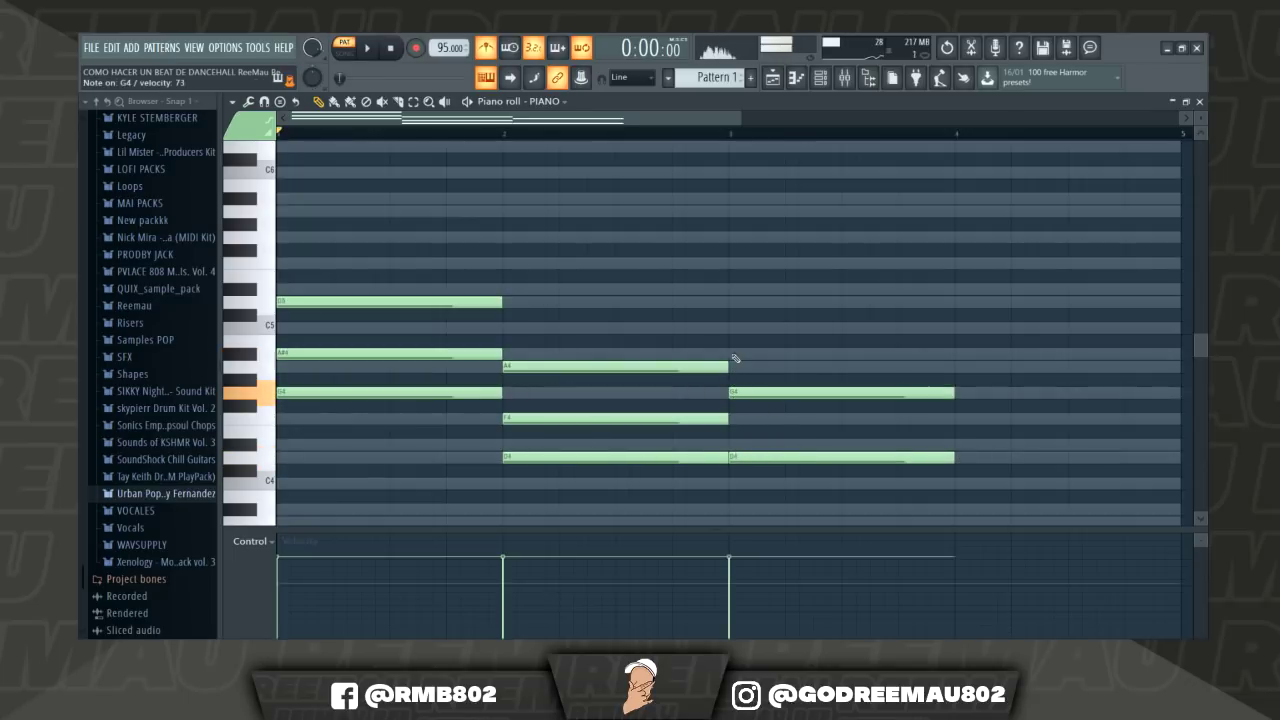
{"action": "left_click", "coordinate": [734, 355]}
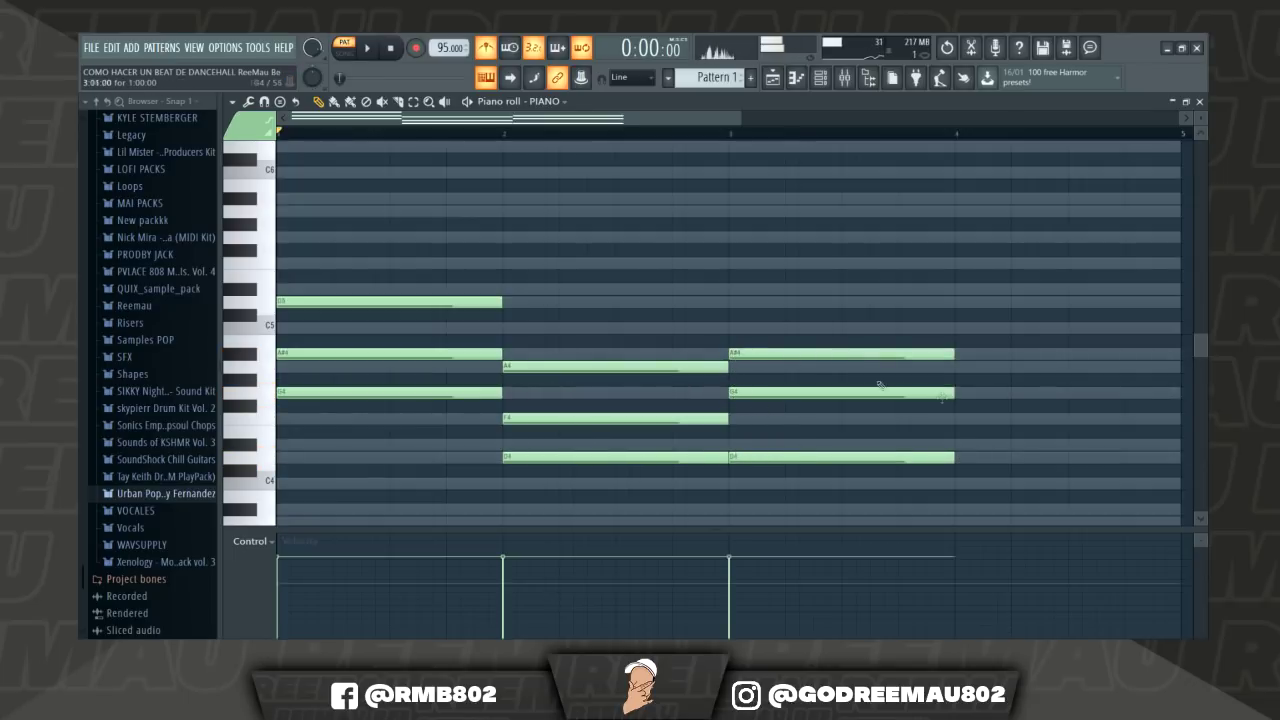
Add a one-bar F4, A4 and C5 chord in bar 4.
{"action": "left_click", "coordinate": [958, 420]}
{"action": "left_click", "coordinate": [958, 366]}
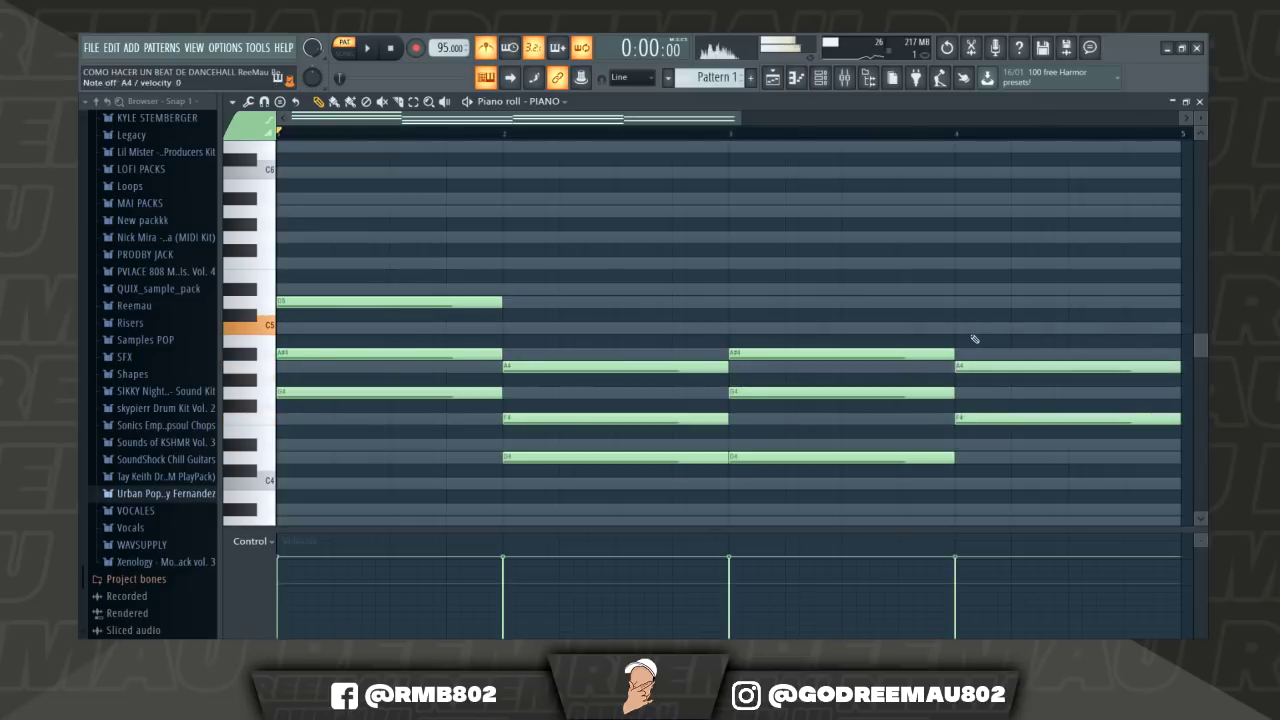
{"action": "left_click", "coordinate": [958, 327]}
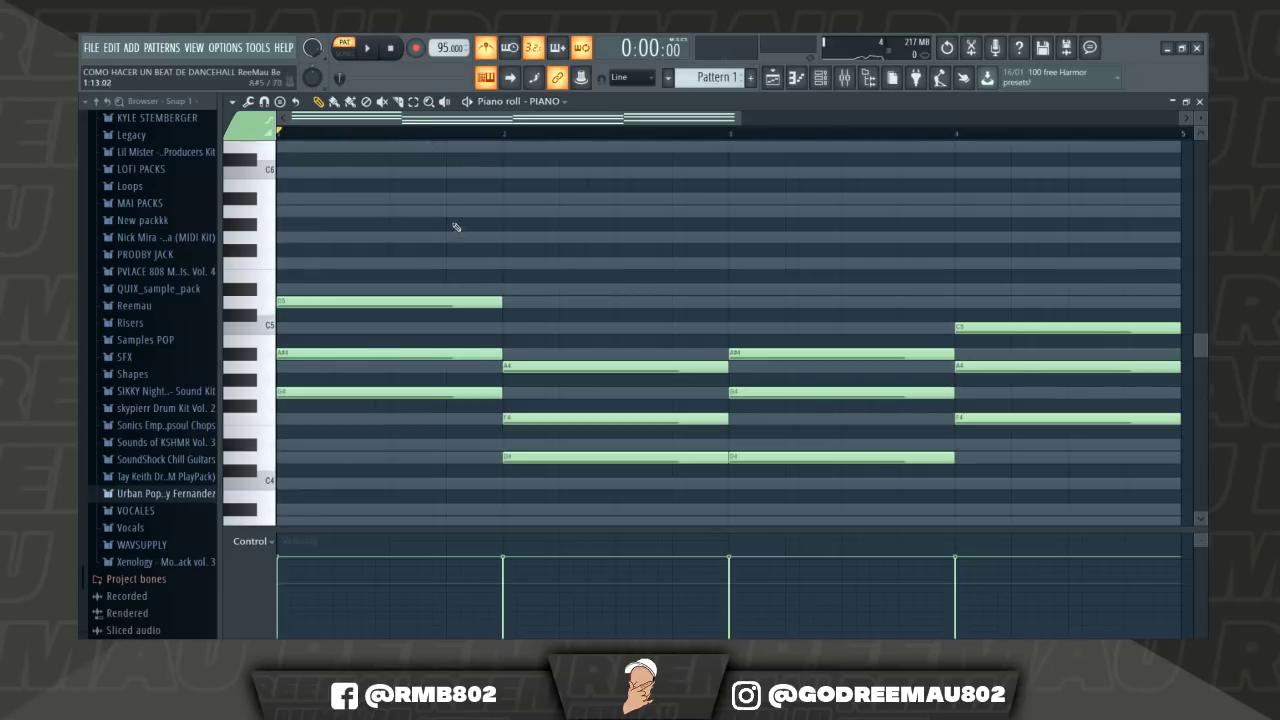
Play back the four-bar chord progression, turn off the metronome and stop playback.
{"action": "left_click", "coordinate": [371, 47]}
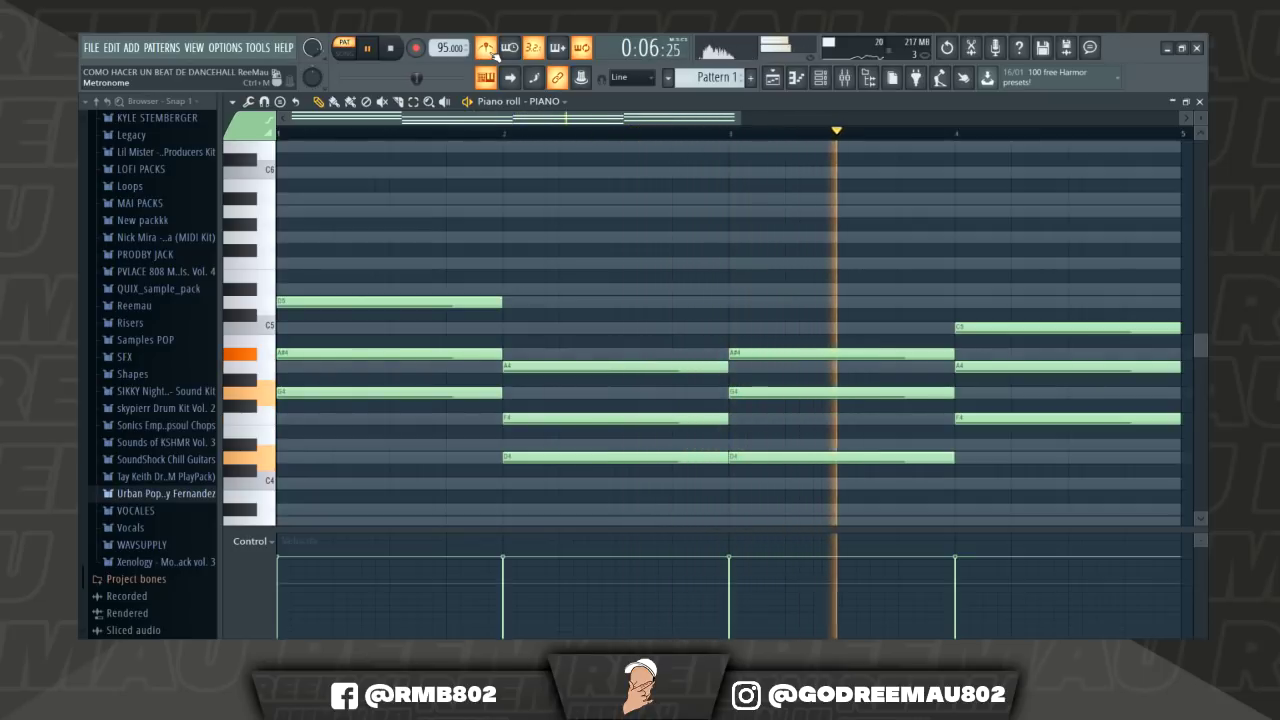
{"action": "left_click", "coordinate": [401, 57]}
Add one-bar bass notes below the chords: G3 in bar 1, D3 in bar 2, G3 in bar 3 and F3 in bar 4.
{"action": "scroll", "coordinate": [514, 271], "scroll_direction": "down", "scroll_amount": 5}
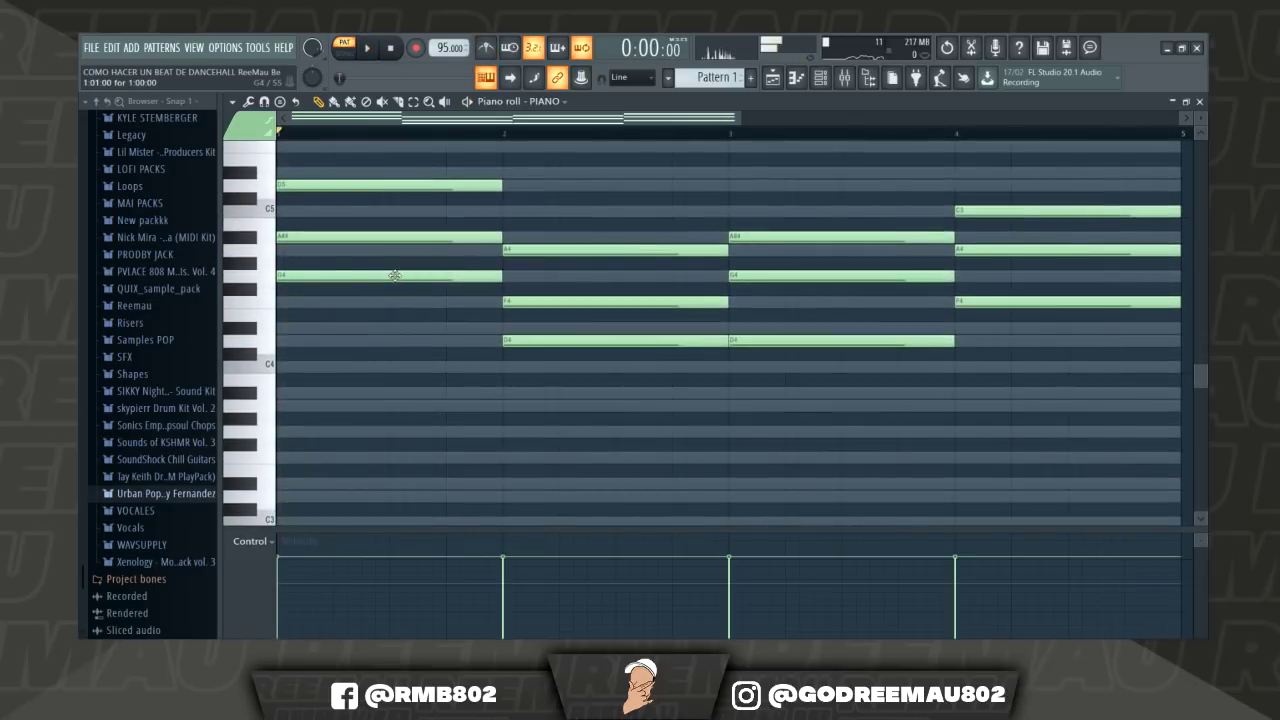
{"action": "left_click", "coordinate": [289, 435]}
{"action": "scroll", "coordinate": [509, 421], "scroll_direction": "down", "scroll_amount": 3}
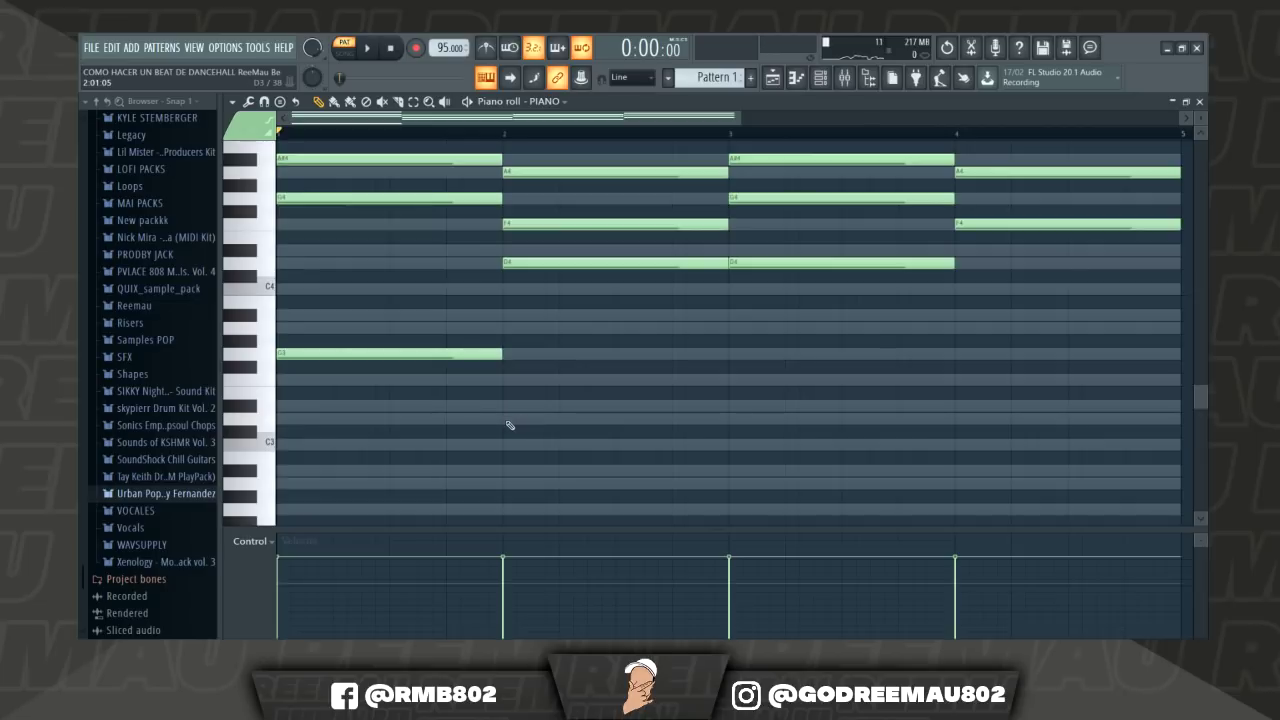
{"action": "left_click", "coordinate": [509, 419]}
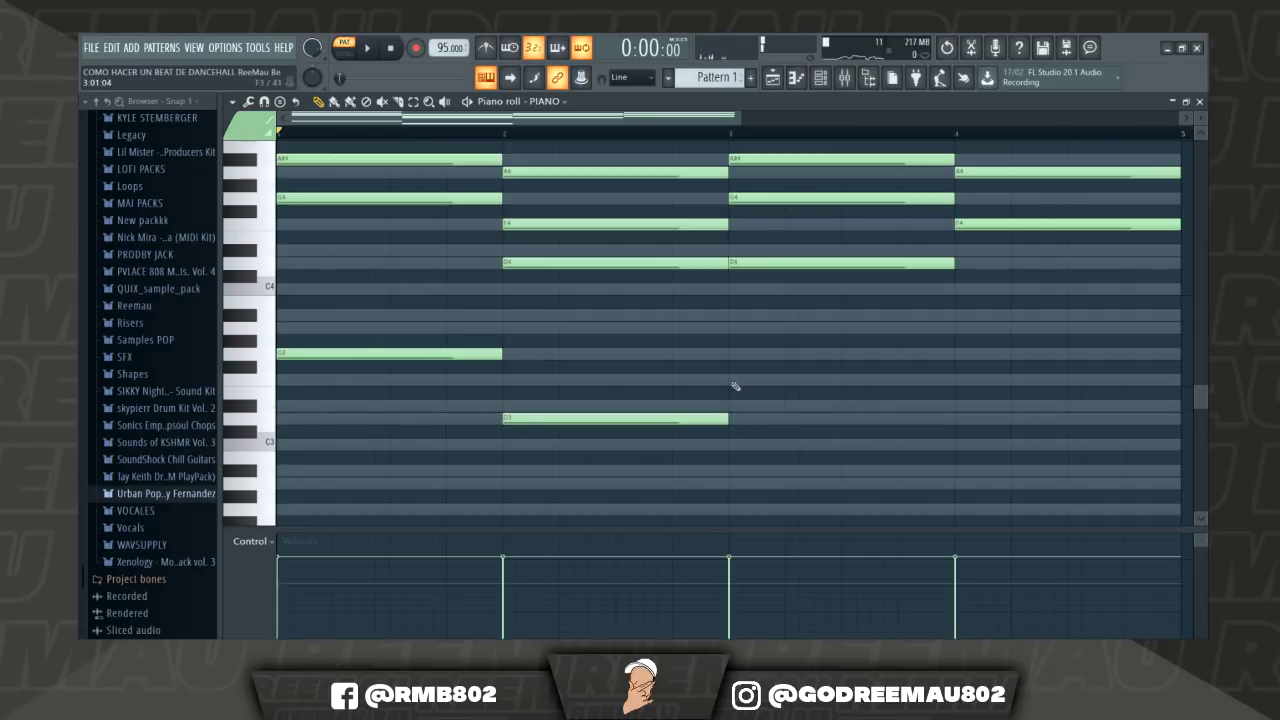
{"action": "left_click", "coordinate": [734, 355]}
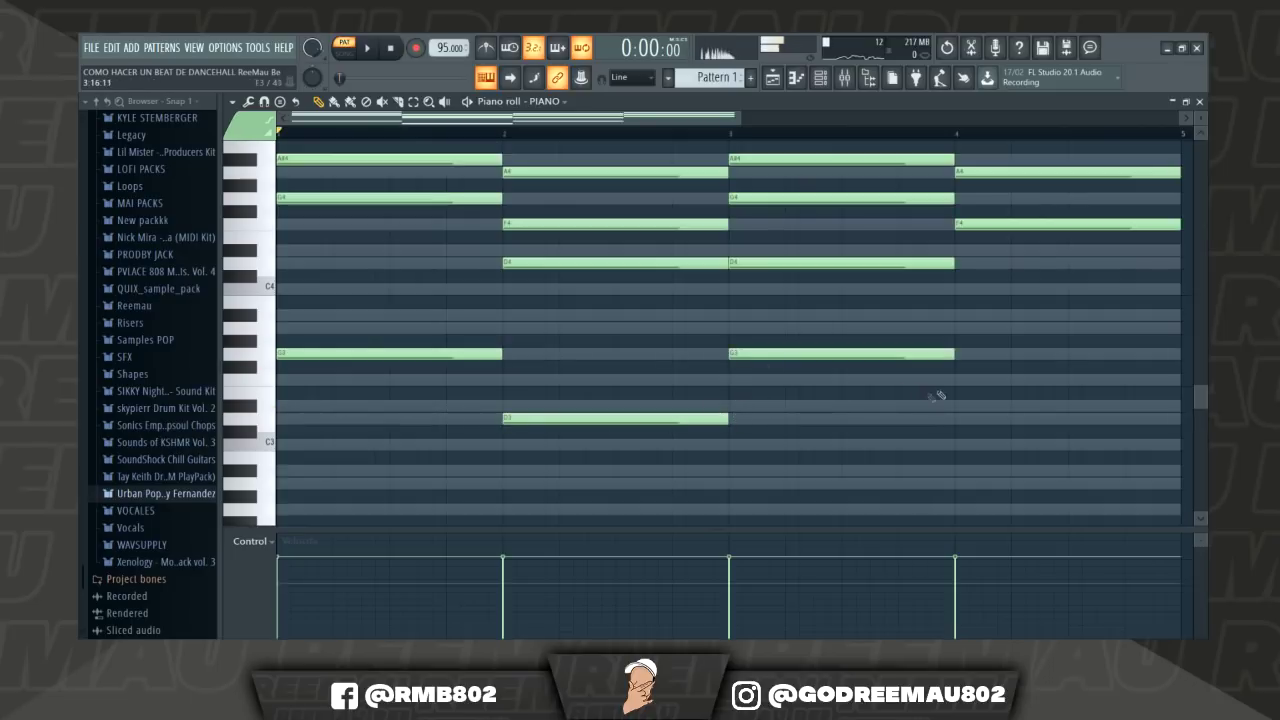
{"action": "left_click", "coordinate": [965, 380]}
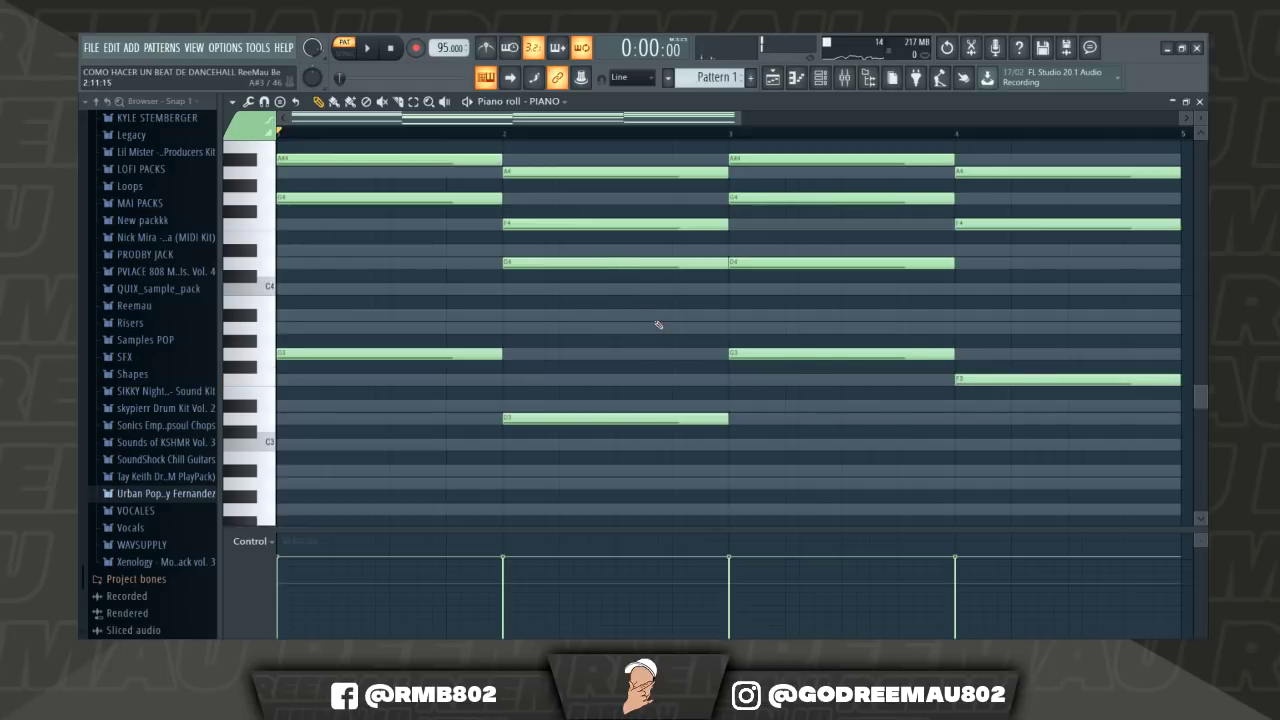
Play back the chord progression together with its bass notes, then stop playback.
{"action": "scroll", "coordinate": [612, 145], "scroll_direction": "down", "scroll_amount": 2}
{"action": "scroll", "coordinate": [606, 286], "scroll_direction": "up", "scroll_amount": 3}
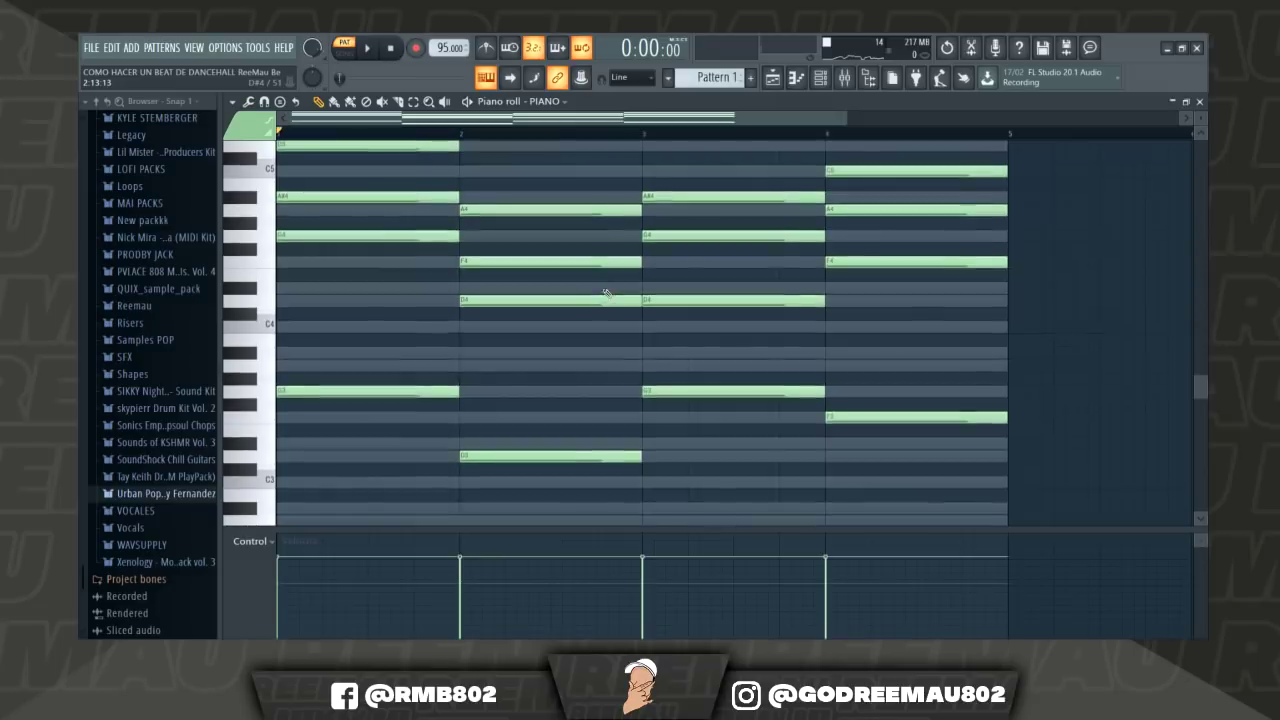
{"action": "scroll", "coordinate": [606, 293], "scroll_direction": "up", "scroll_amount": 2}
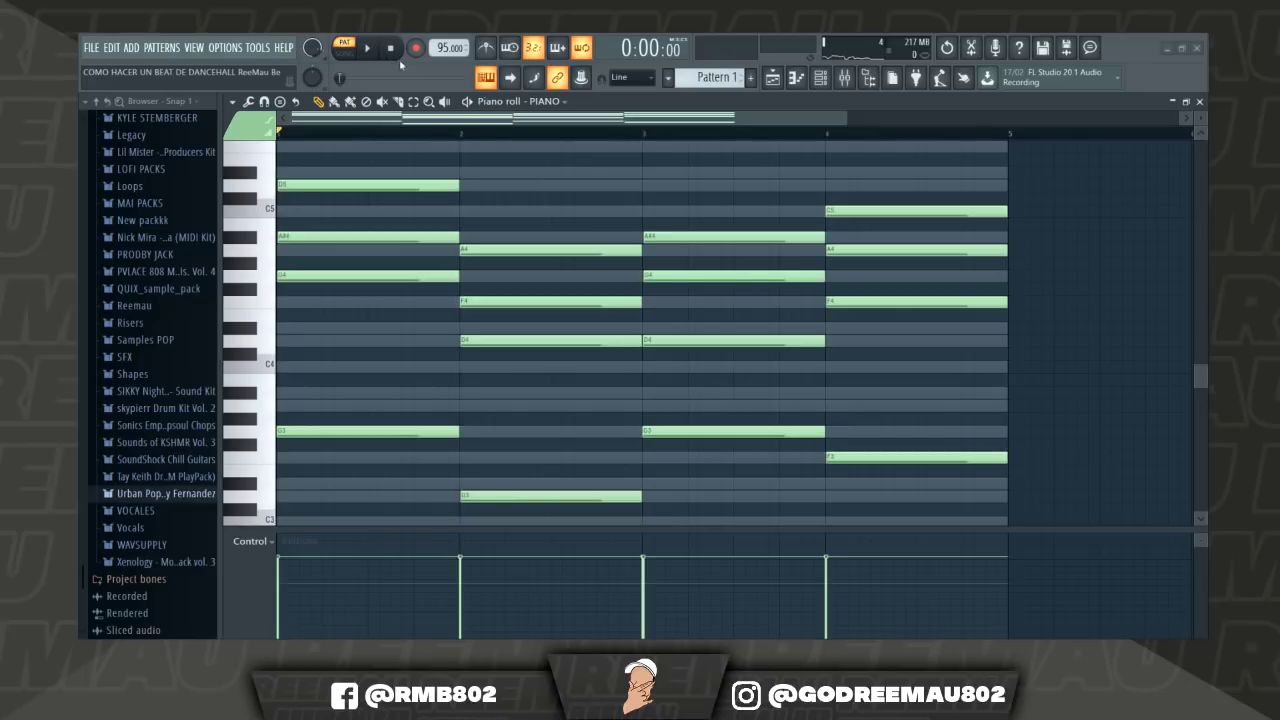
{"action": "left_click", "coordinate": [367, 47]}
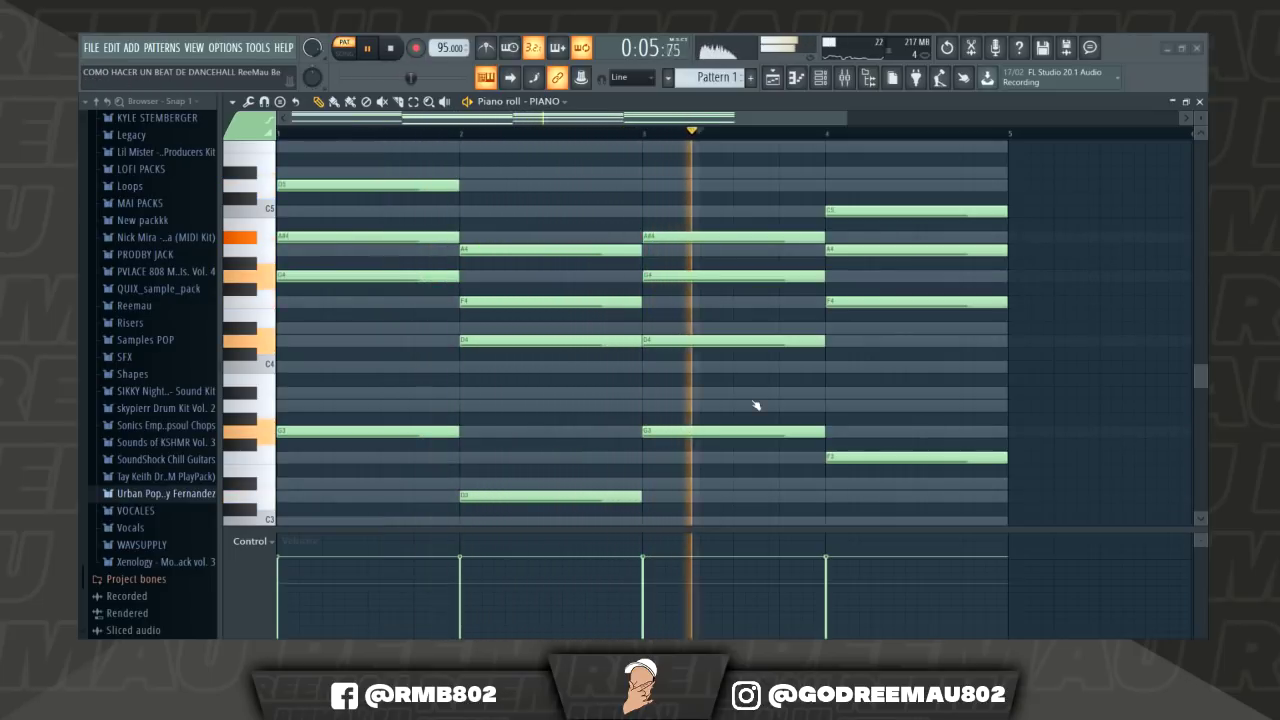
{"action": "key", "text": "space"}
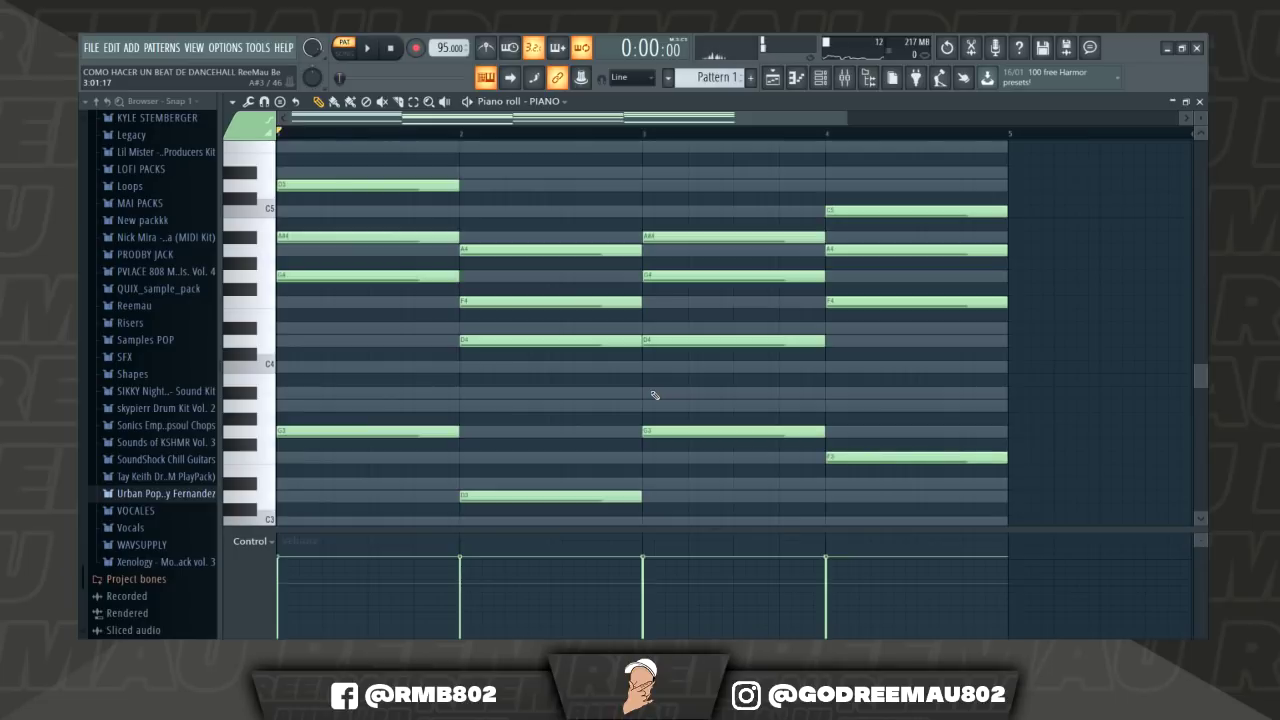
Select the four low bass notes and lower their velocity below that of the chord notes.
{"action": "scroll", "coordinate": [655, 395], "scroll_direction": "down", "scroll_amount": 3}
{"action": "left_click_drag", "start_coordinate": [888, 500], "coordinate": [392, 364]}
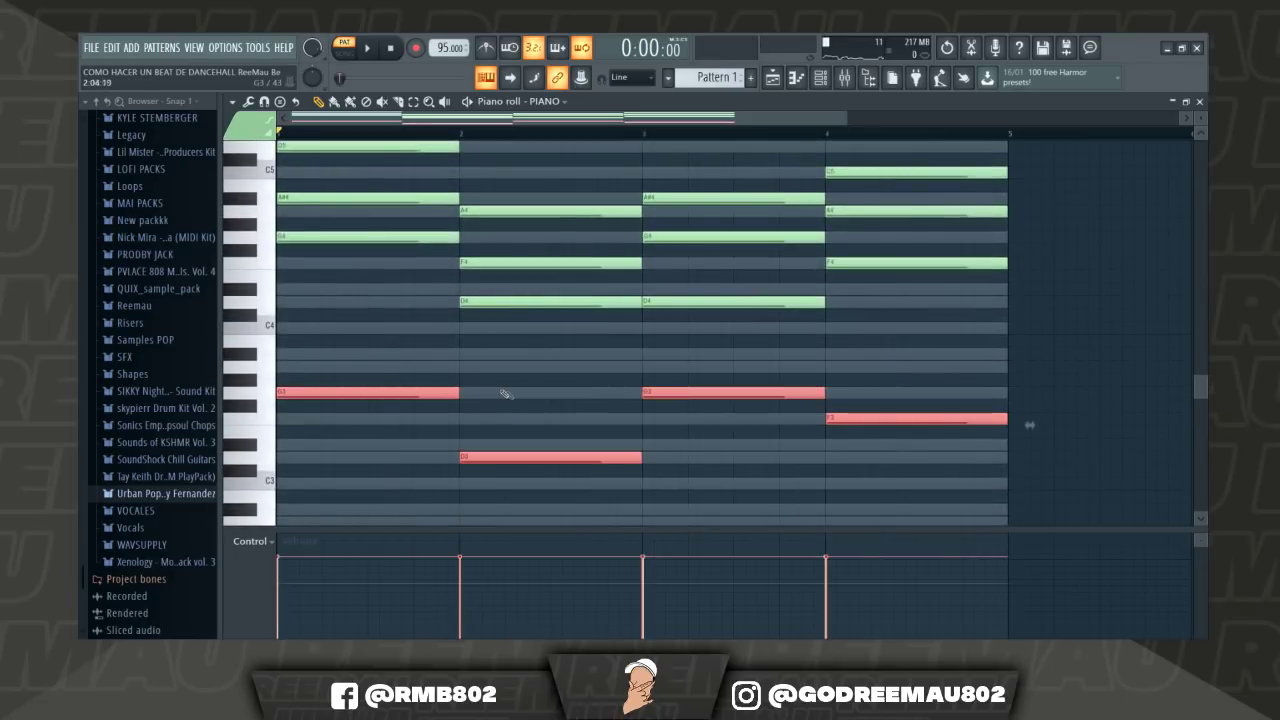
{"action": "scroll", "coordinate": [583, 359], "scroll_direction": "down", "scroll_amount": 6}
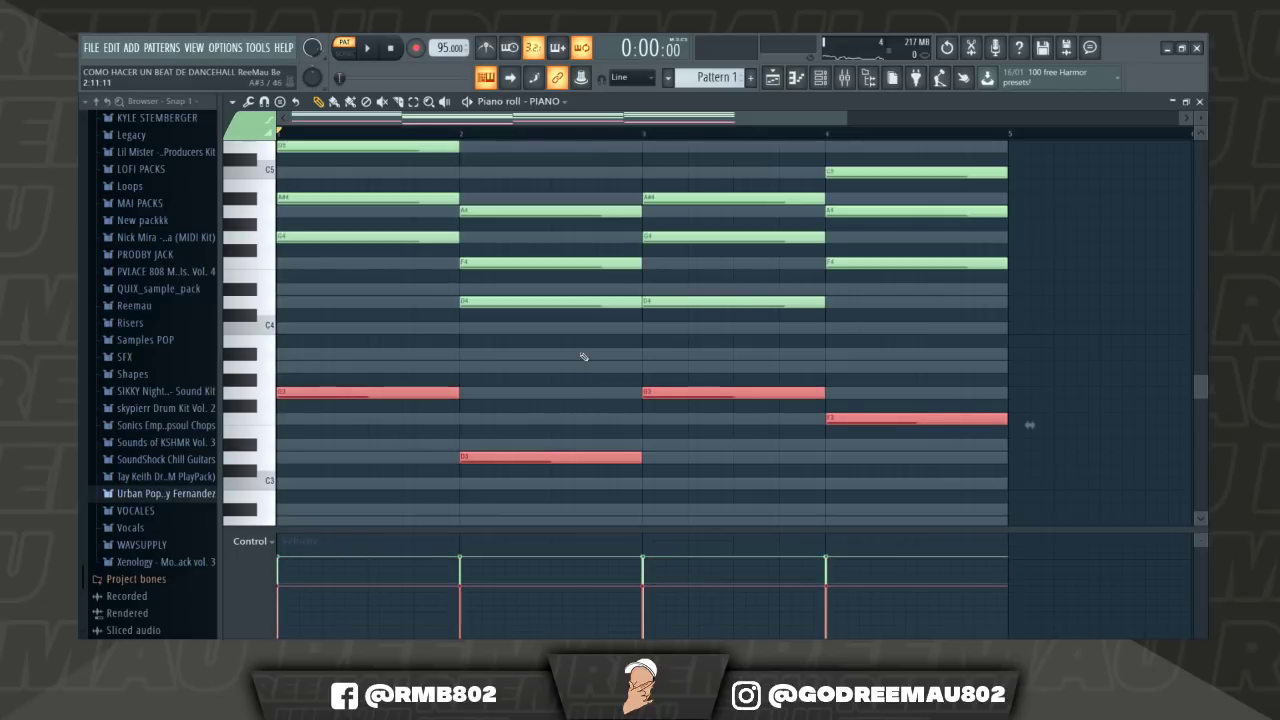
{"action": "scroll", "coordinate": [544, 391], "scroll_direction": "down", "scroll_amount": 2}
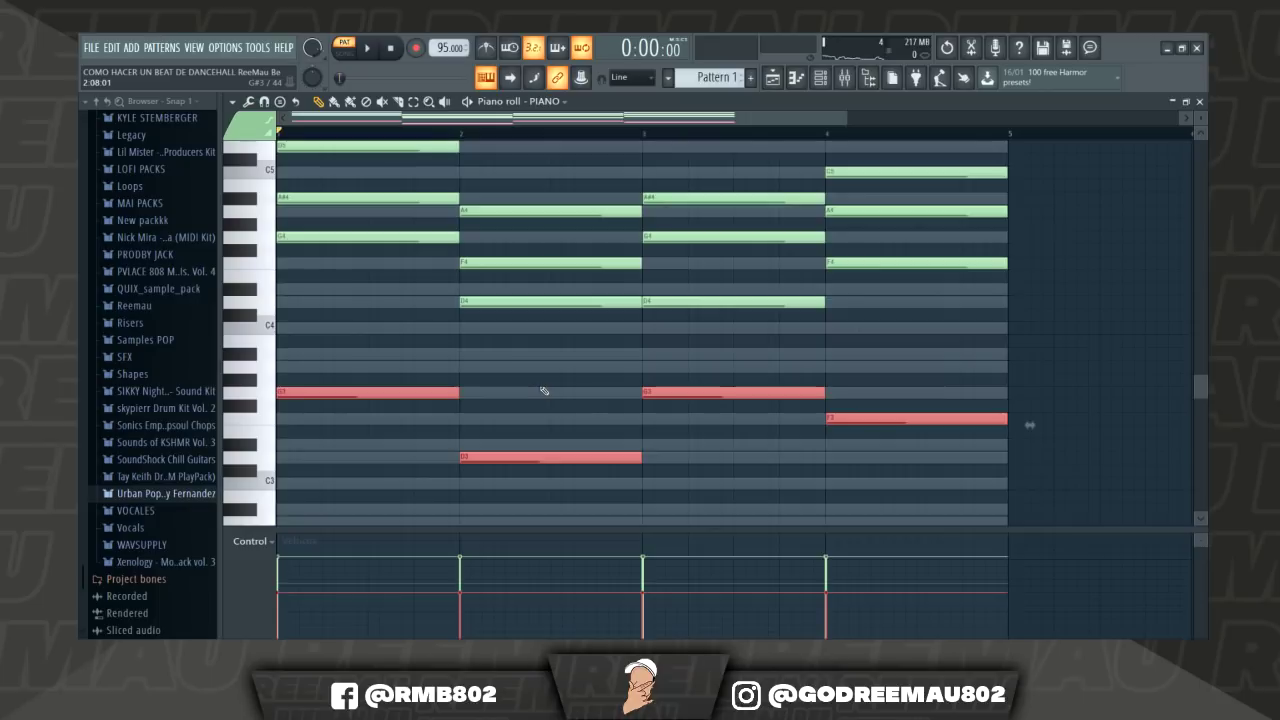
Randomize the velocities of the piano's chord and bass notes, keeping the bass notes softer than the chords.
{"action": "scroll", "coordinate": [544, 391], "scroll_direction": "up", "scroll_amount": 4}
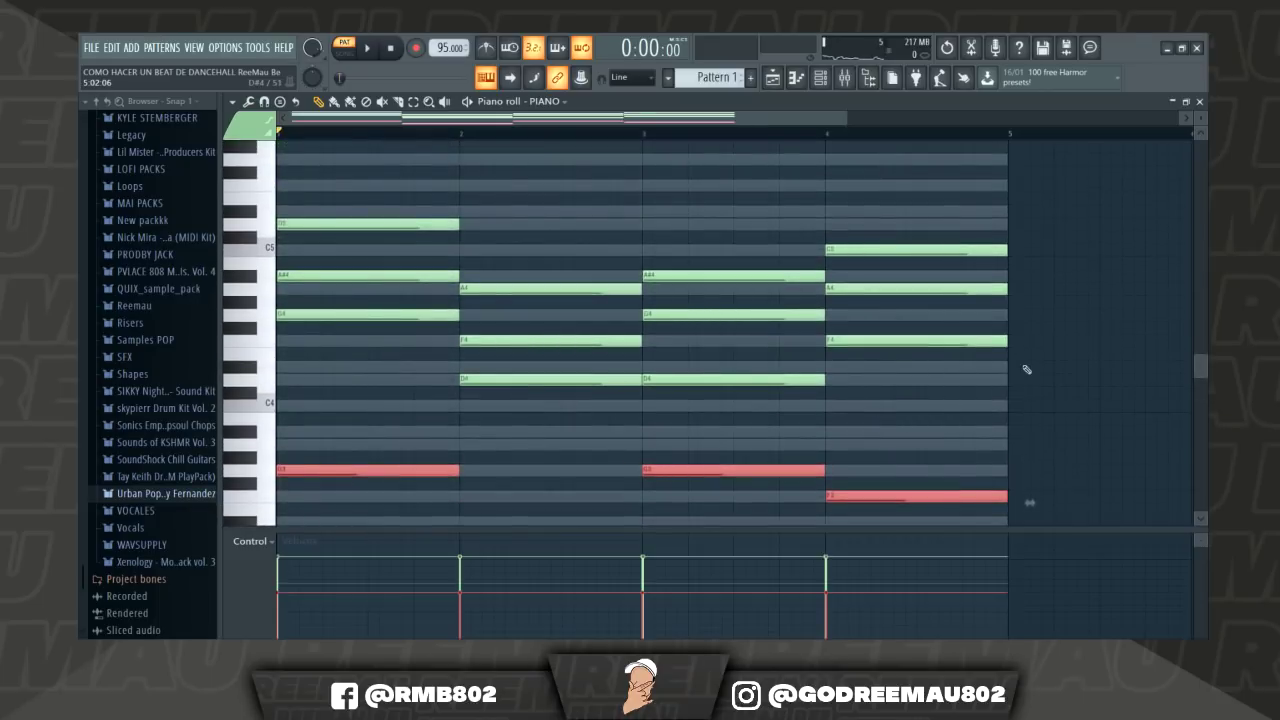
{"action": "left_click", "coordinate": [1026, 370]}
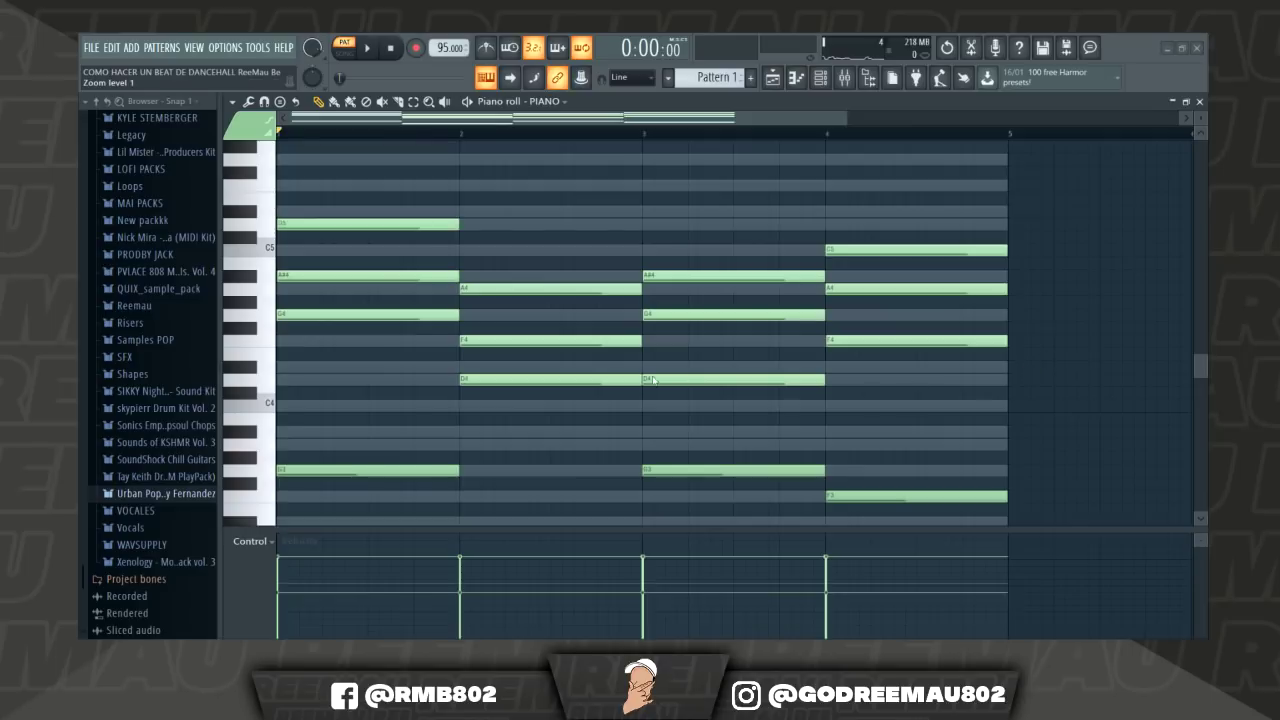
{"action": "scroll", "coordinate": [620, 395], "scroll_direction": "down", "scroll_amount": 3}
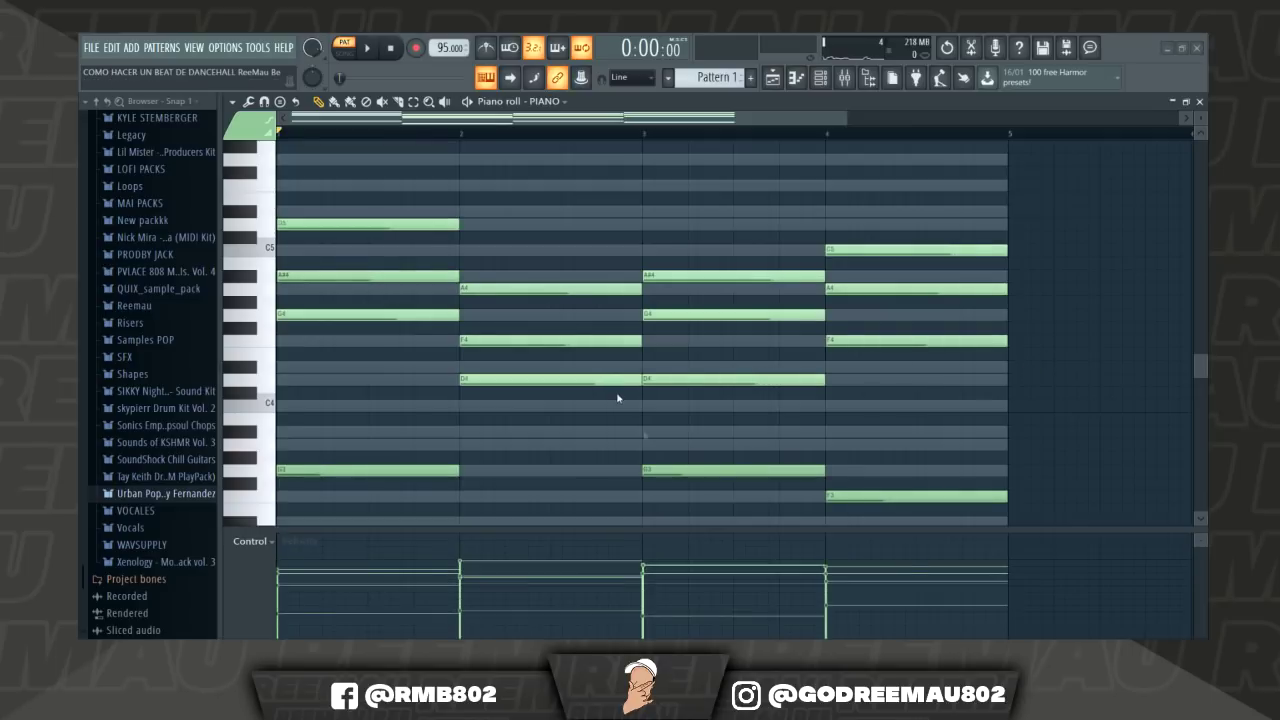
{"action": "scroll", "coordinate": [711, 447], "scroll_direction": "down", "scroll_amount": 2}
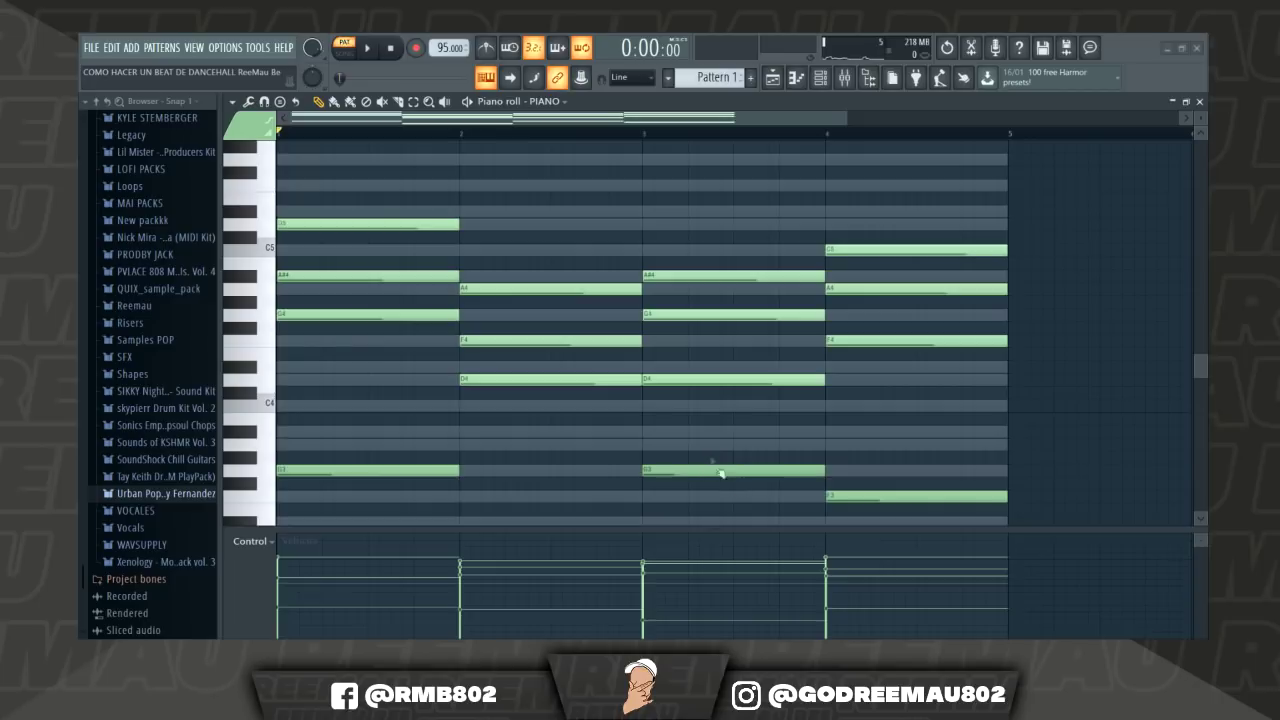
{"action": "scroll", "coordinate": [710, 449], "scroll_direction": "down", "scroll_amount": 2}
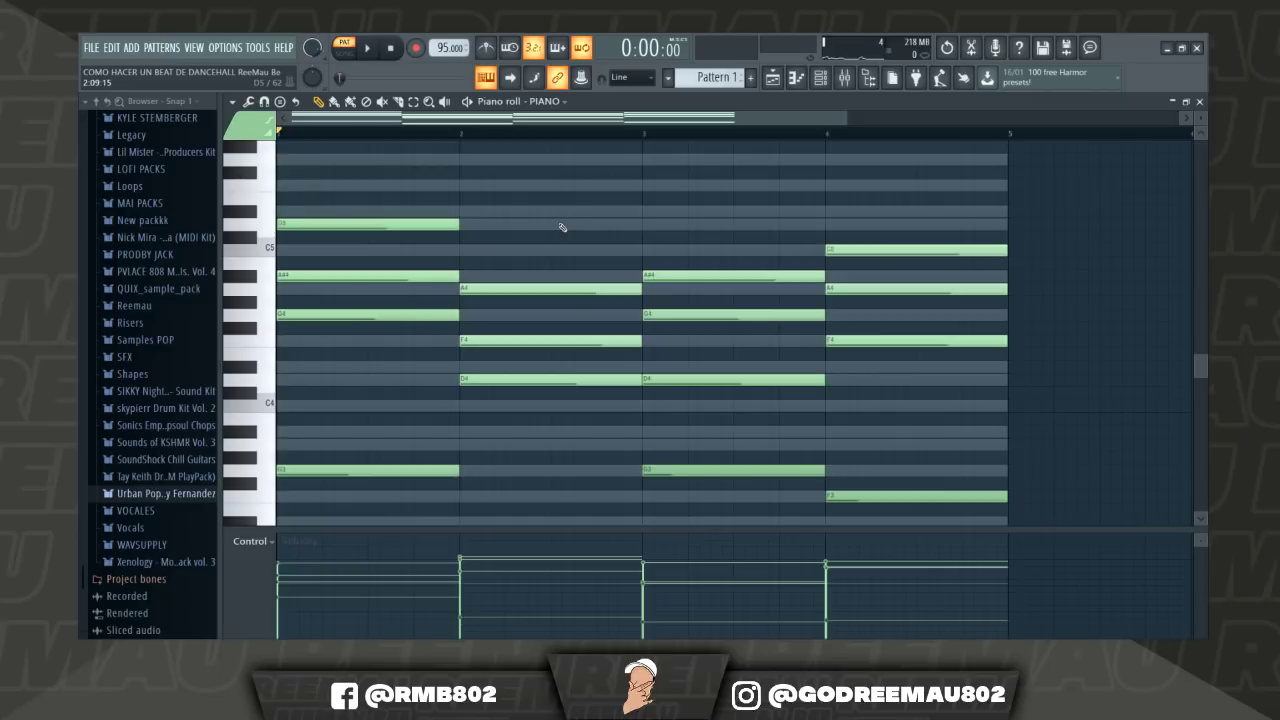
Play back the piano part with its varied velocities, then stop playback.
{"action": "key", "text": "space"}
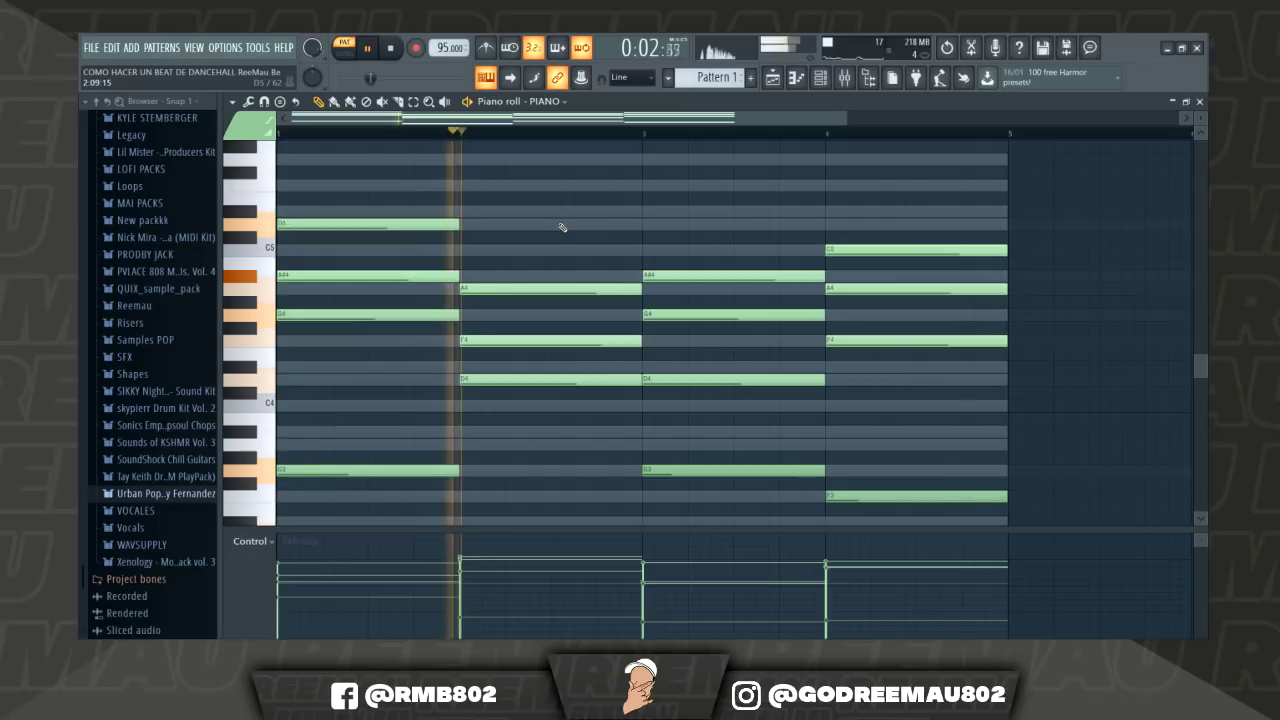
{"action": "scroll", "coordinate": [563, 227], "scroll_direction": "down", "scroll_amount": 3}
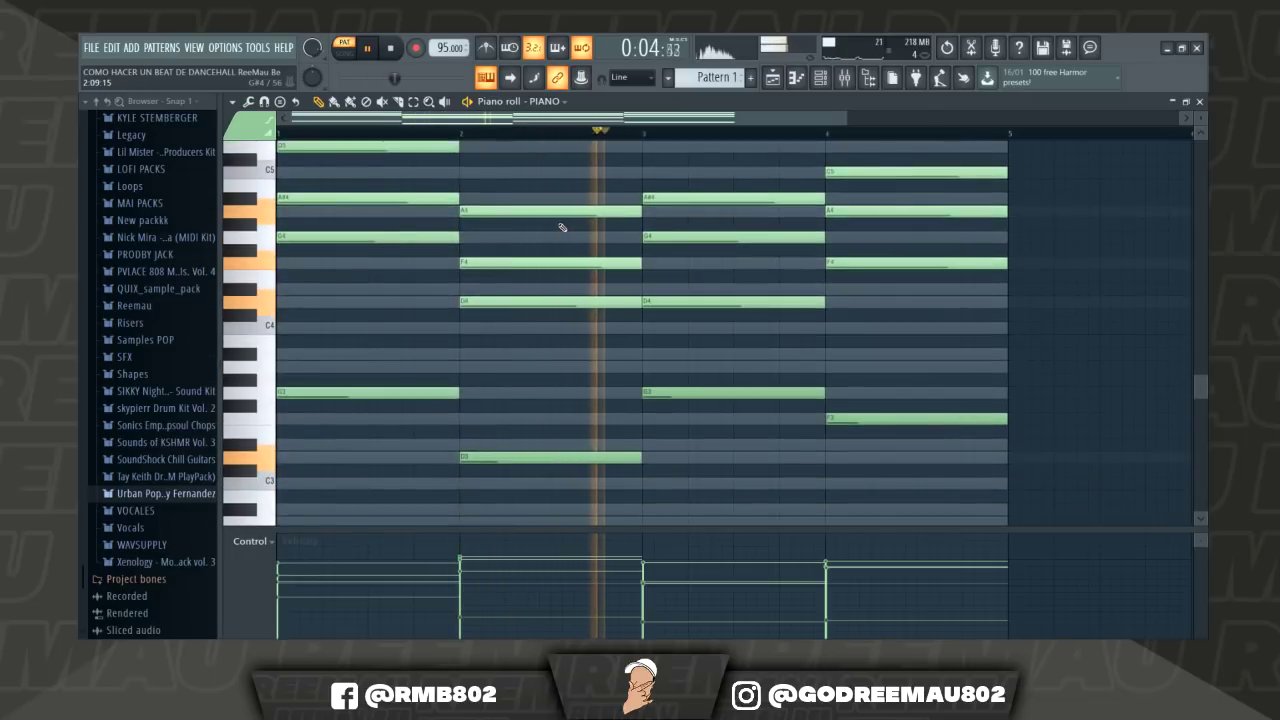
{"action": "scroll", "coordinate": [563, 227], "scroll_direction": "up", "scroll_amount": 1}
{"action": "scroll", "coordinate": [563, 227], "scroll_direction": "up", "scroll_amount": 3}
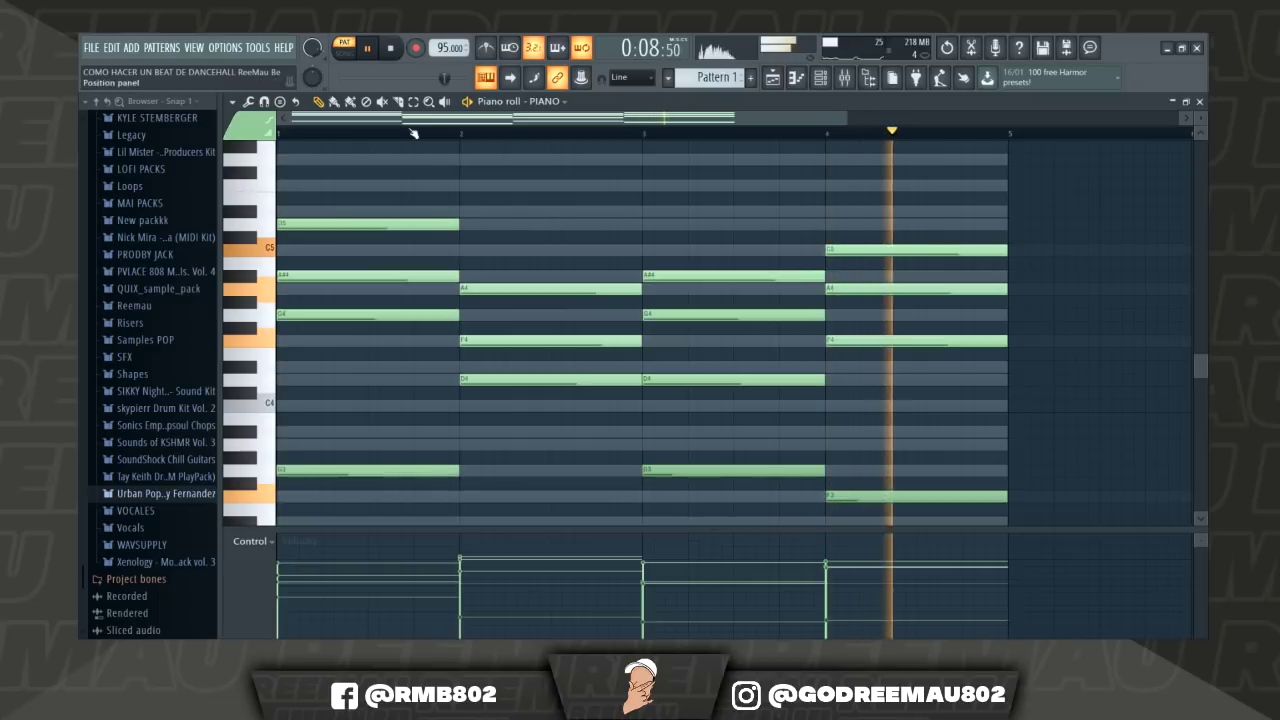
{"action": "left_click", "coordinate": [394, 51]}
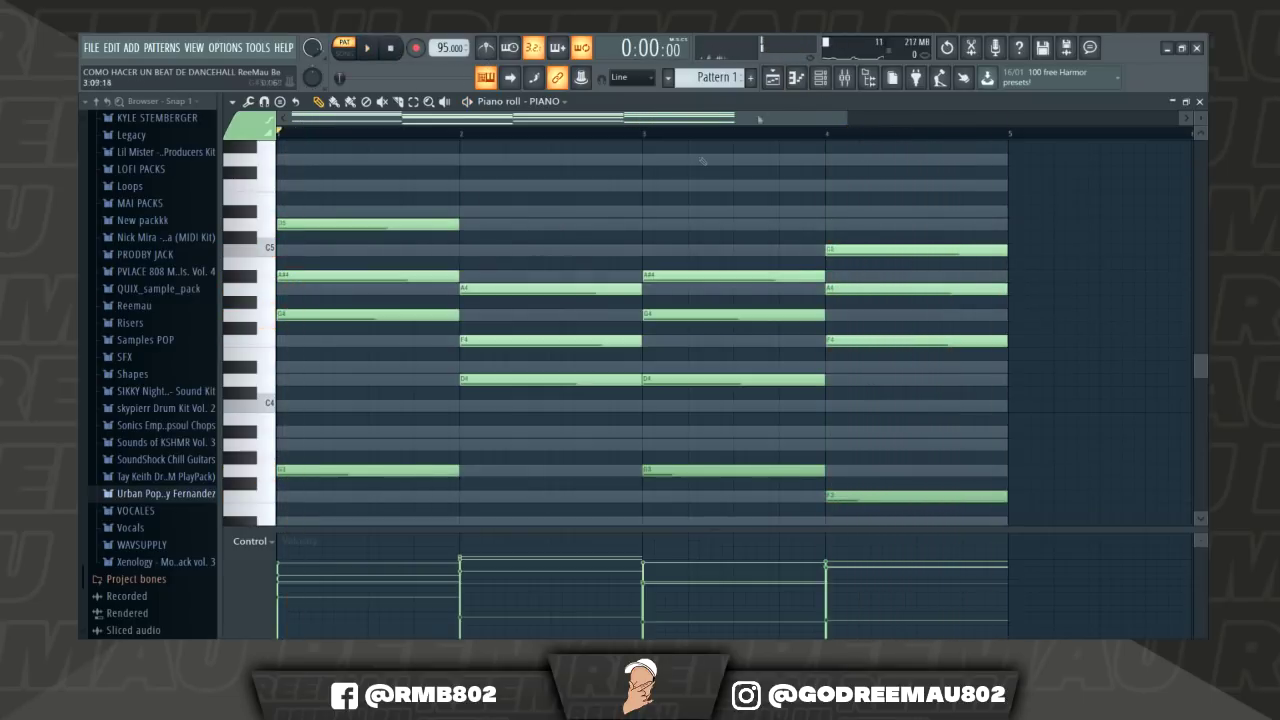
Open the FLAUTA channel in the piano roll.
{"action": "left_click", "coordinate": [820, 77]}
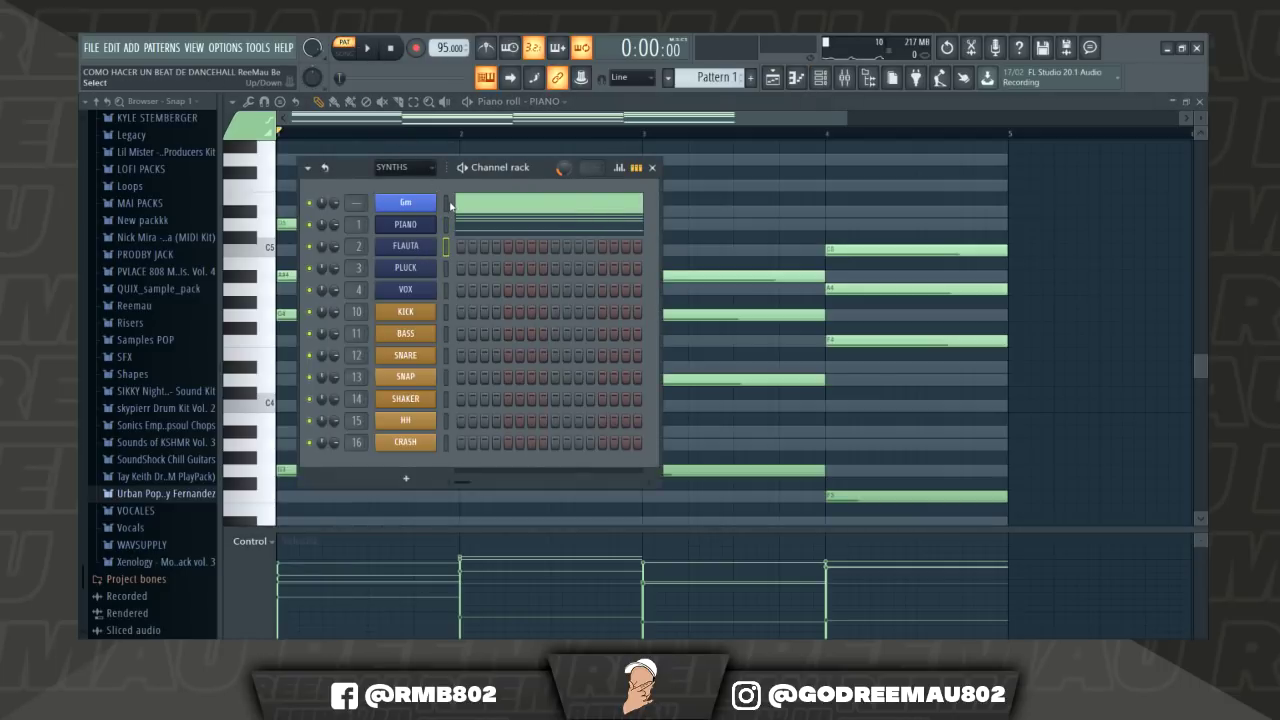
{"action": "left_click", "coordinate": [430, 254]}
{"action": "key", "text": "F6"}
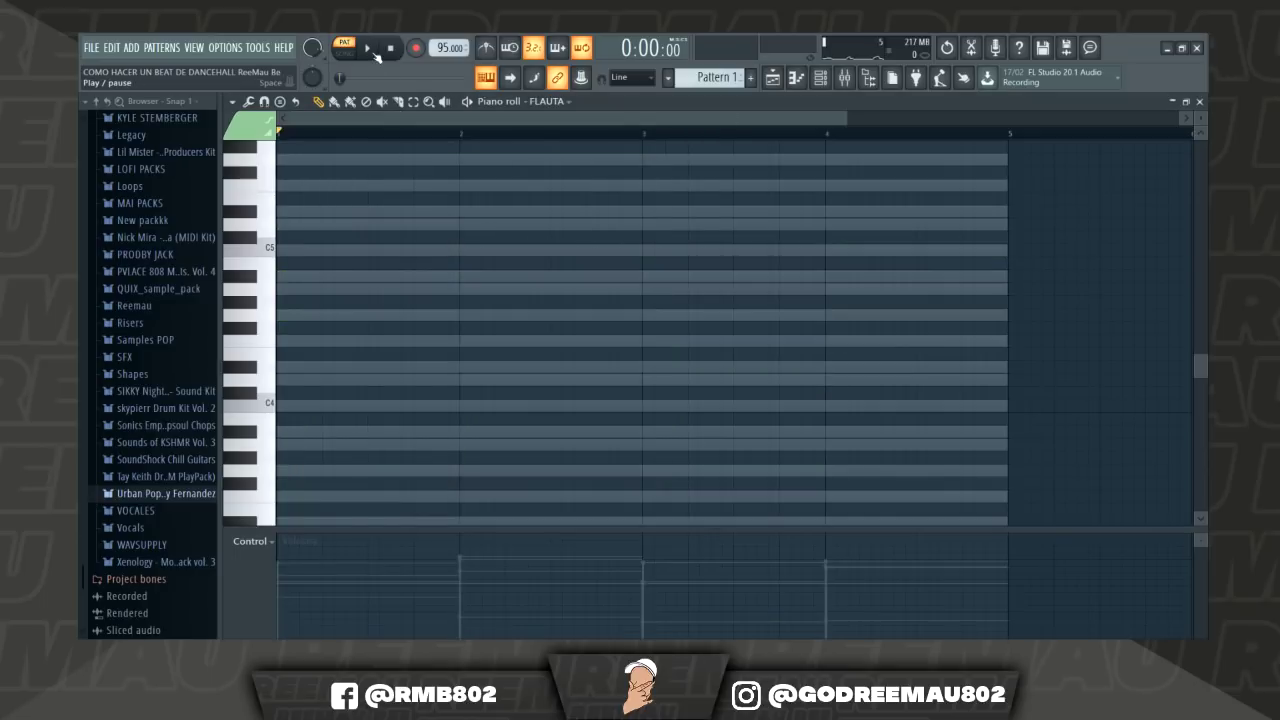
Play the chord progression with the metronome on while trying out flute melody notes, then stop playback.
{"action": "left_click", "coordinate": [485, 48]}
{"action": "left_click", "coordinate": [370, 49]}
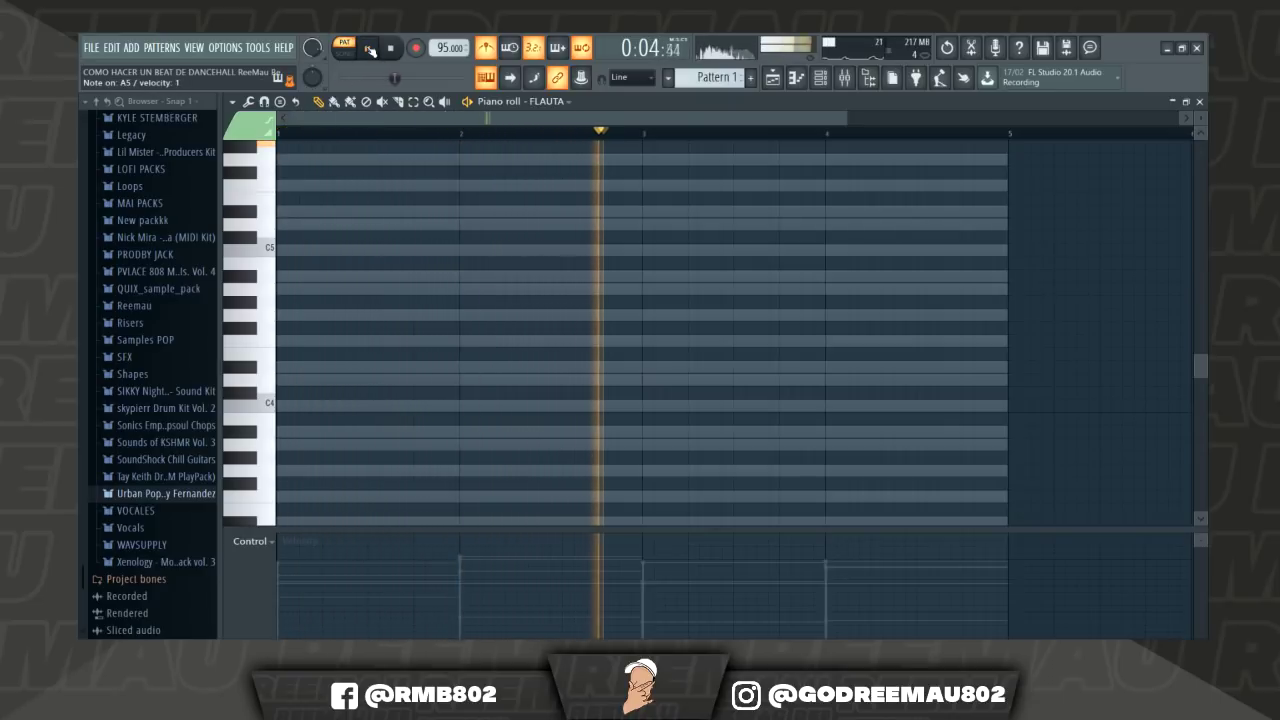
{"action": "scroll", "coordinate": [486, 206], "scroll_direction": "up", "scroll_amount": 3}
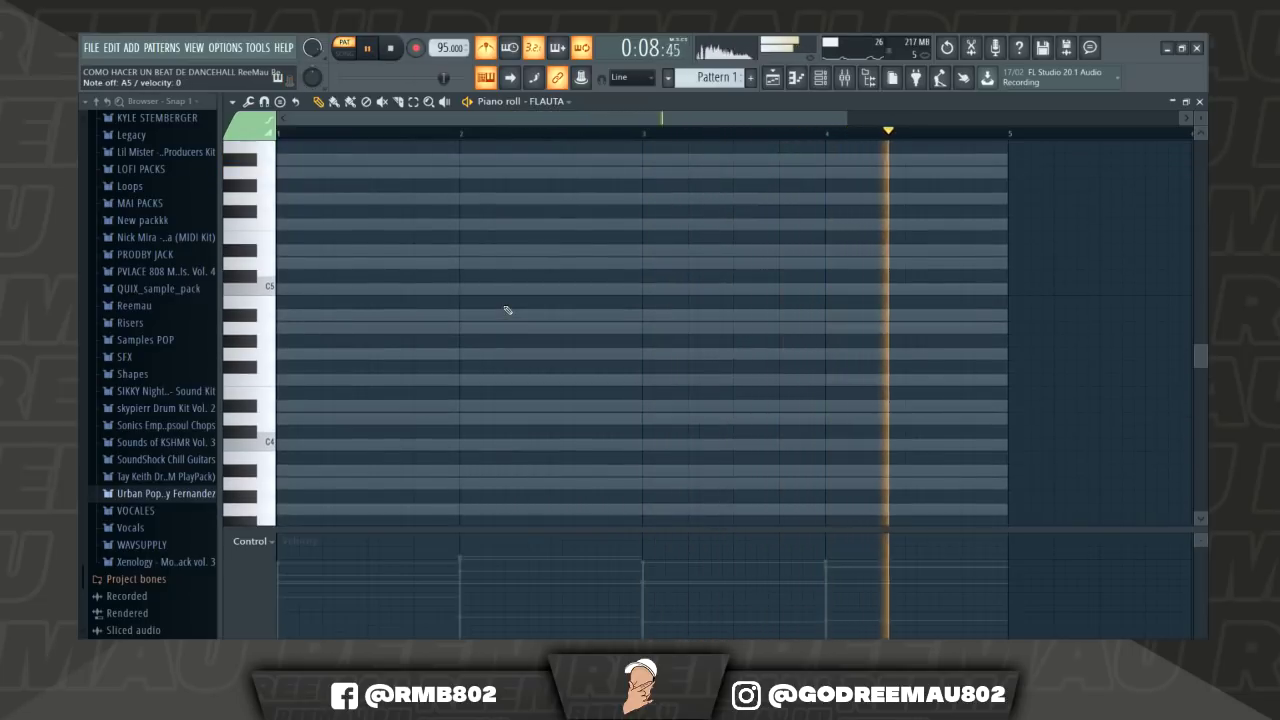
{"action": "scroll", "coordinate": [508, 310], "scroll_direction": "up", "scroll_amount": 3}
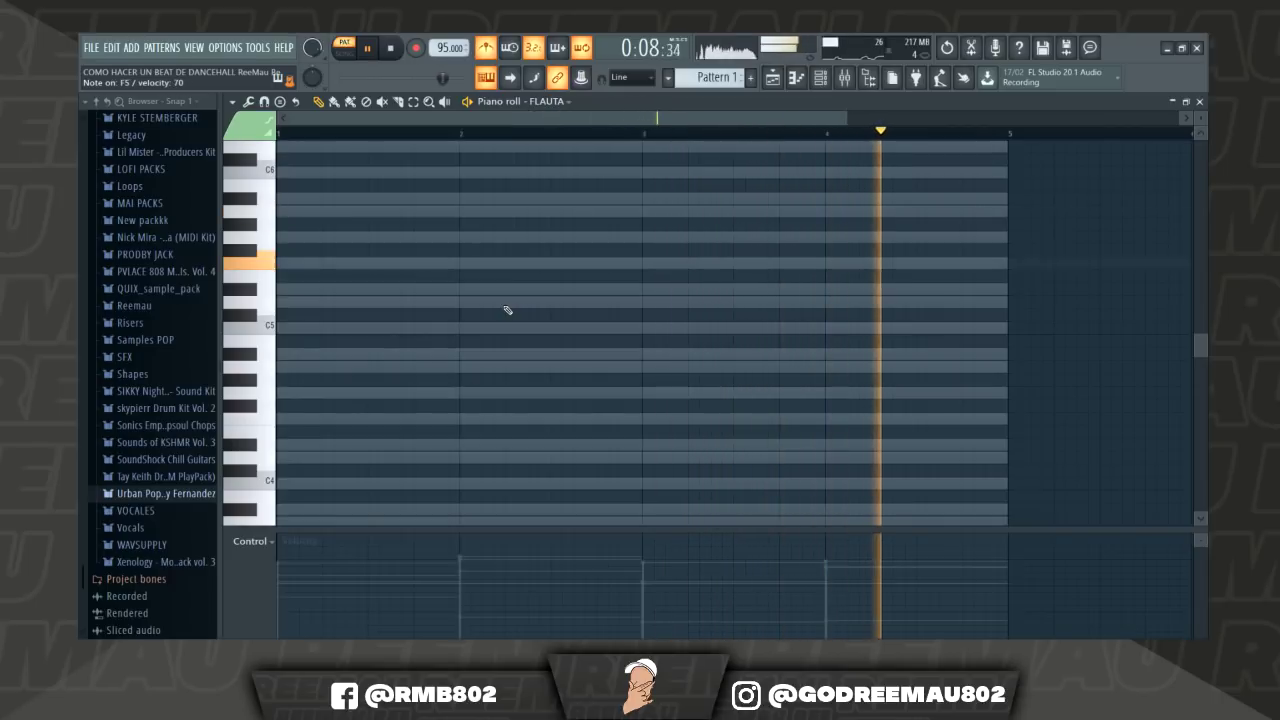
{"action": "key", "text": "space"}
Draw a short flute phrase of one-step notes: D6 and A#5 in the last beat of bar 1, then A5 at the start of bar 2.
{"action": "scroll", "coordinate": [388, 256], "scroll_direction": "up", "scroll_amount": 3}
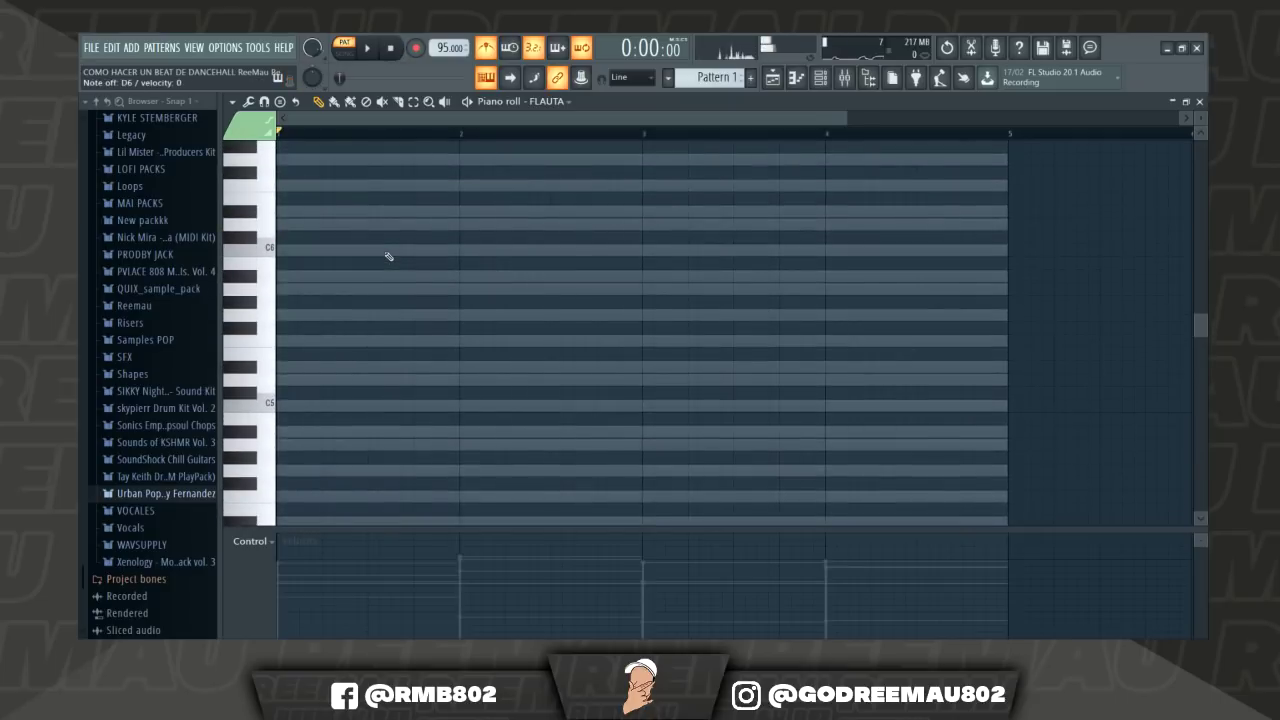
{"action": "left_click", "coordinate": [420, 212]}
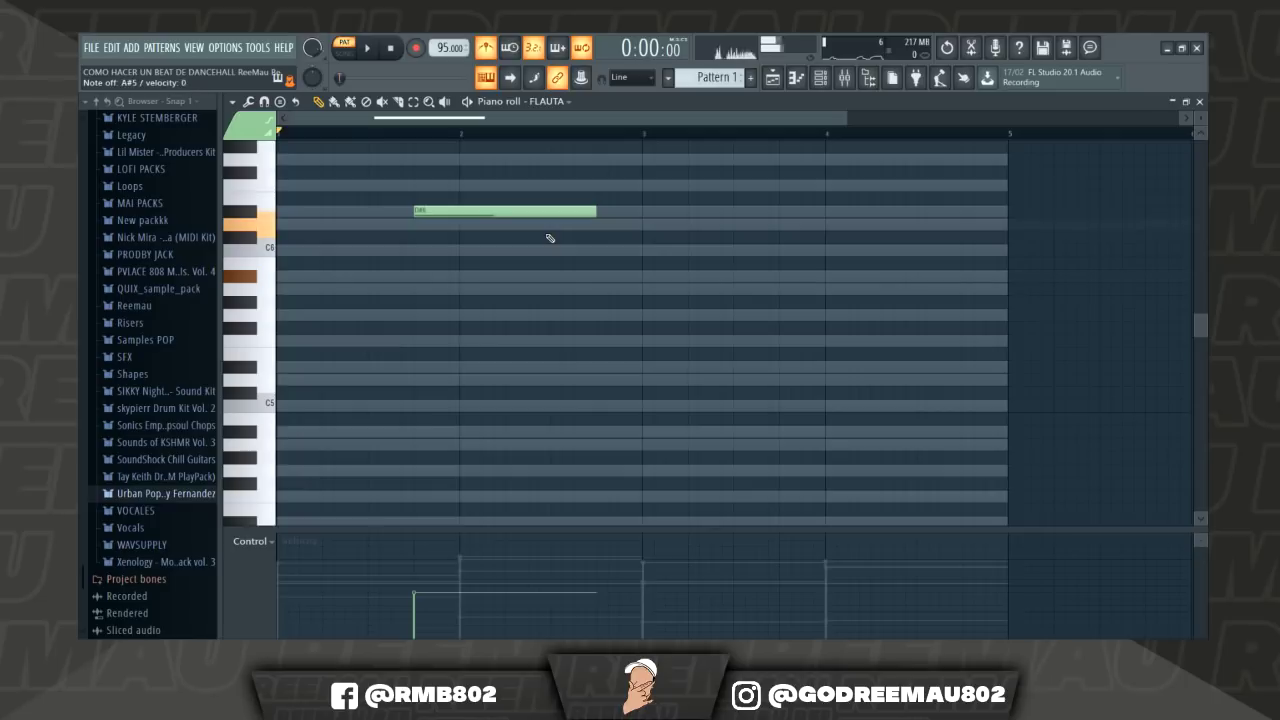
{"action": "left_click_drag", "start_coordinate": [600, 213], "coordinate": [432, 215]}
{"action": "left_click", "coordinate": [428, 216]}
{"action": "left_click_drag", "start_coordinate": [422, 211], "coordinate": [424, 227]}
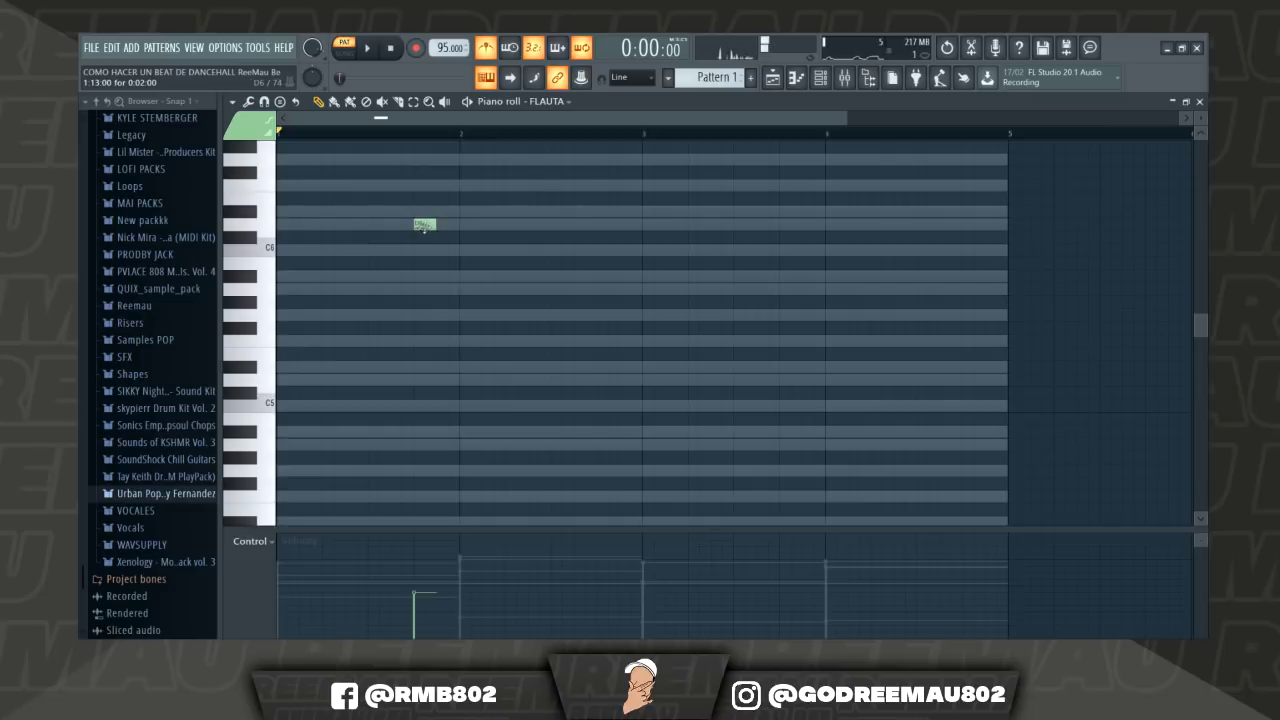
{"action": "left_click", "coordinate": [442, 277]}
{"action": "left_click", "coordinate": [462, 289]}
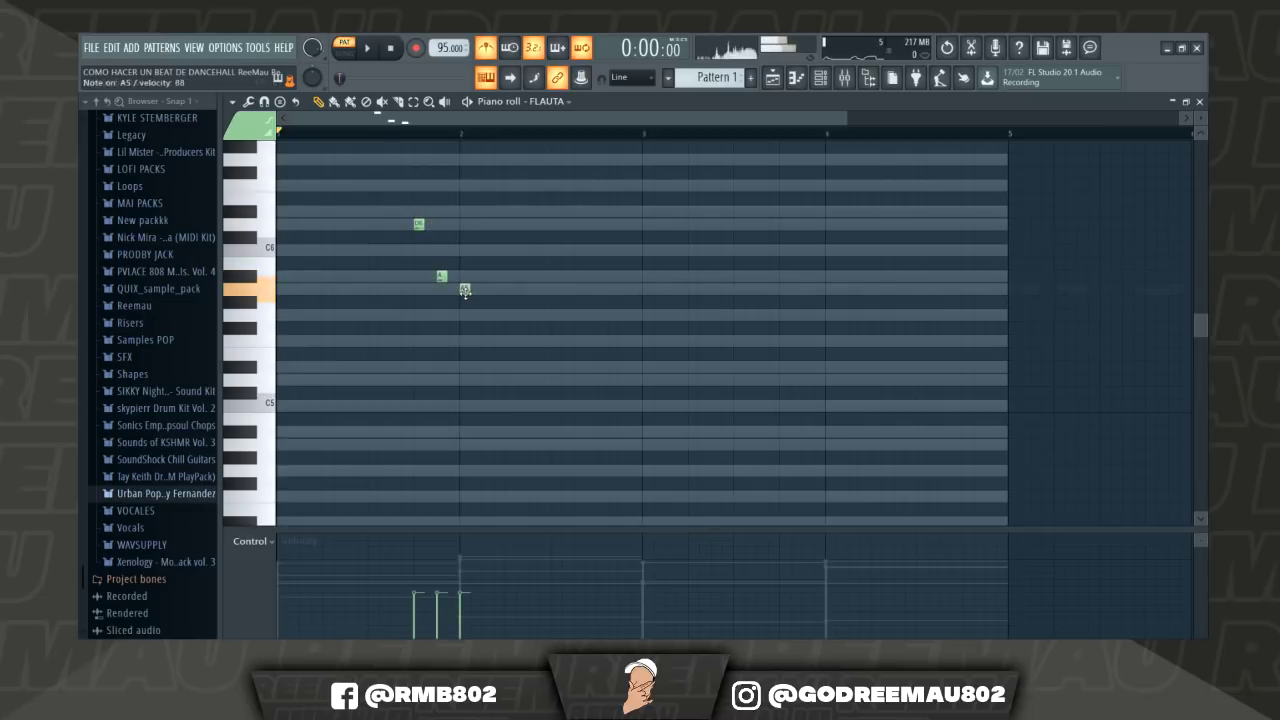
Repeat the D6, A#5, A5 phrase from beat 4 of bar 3 and add F5, D5 and F5 on beats 2, 3 and 4 of bar 4.
{"action": "left_click", "coordinate": [785, 224]}
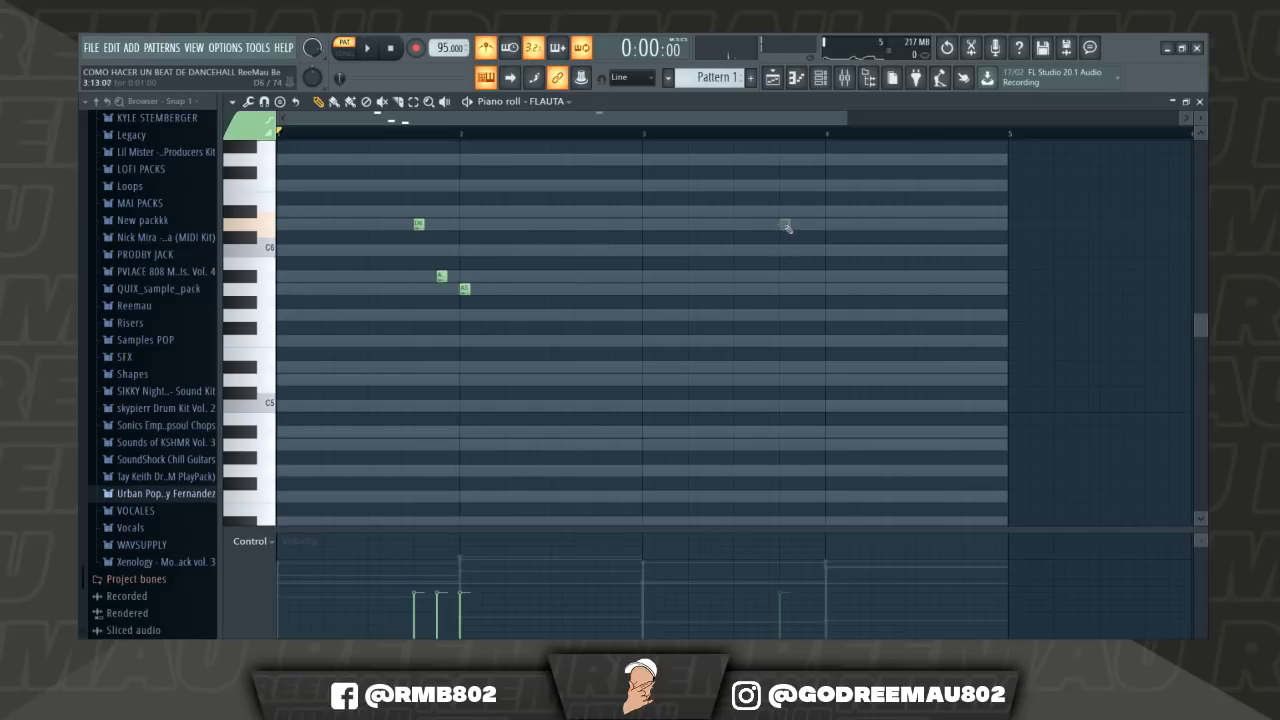
{"action": "left_click", "coordinate": [807, 276]}
{"action": "left_click", "coordinate": [830, 289]}
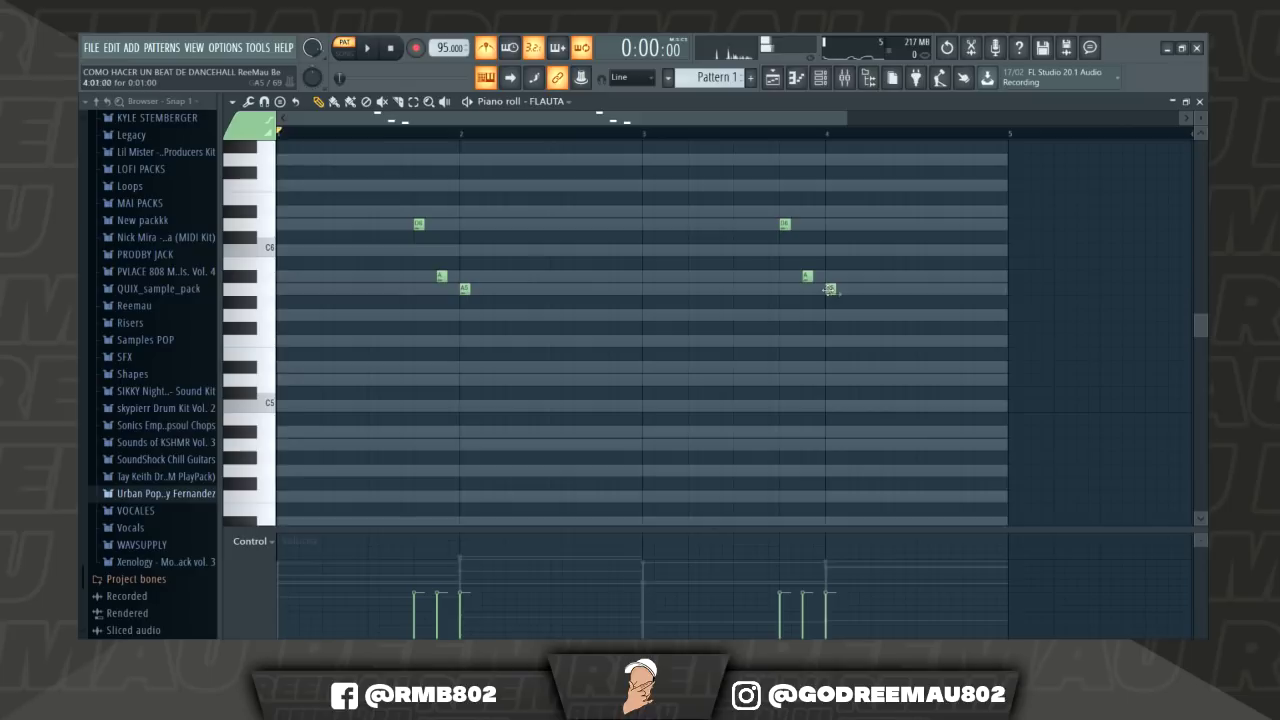
{"action": "left_click", "coordinate": [876, 341]}
{"action": "left_click", "coordinate": [919, 379]}
{"action": "left_click", "coordinate": [967, 341]}
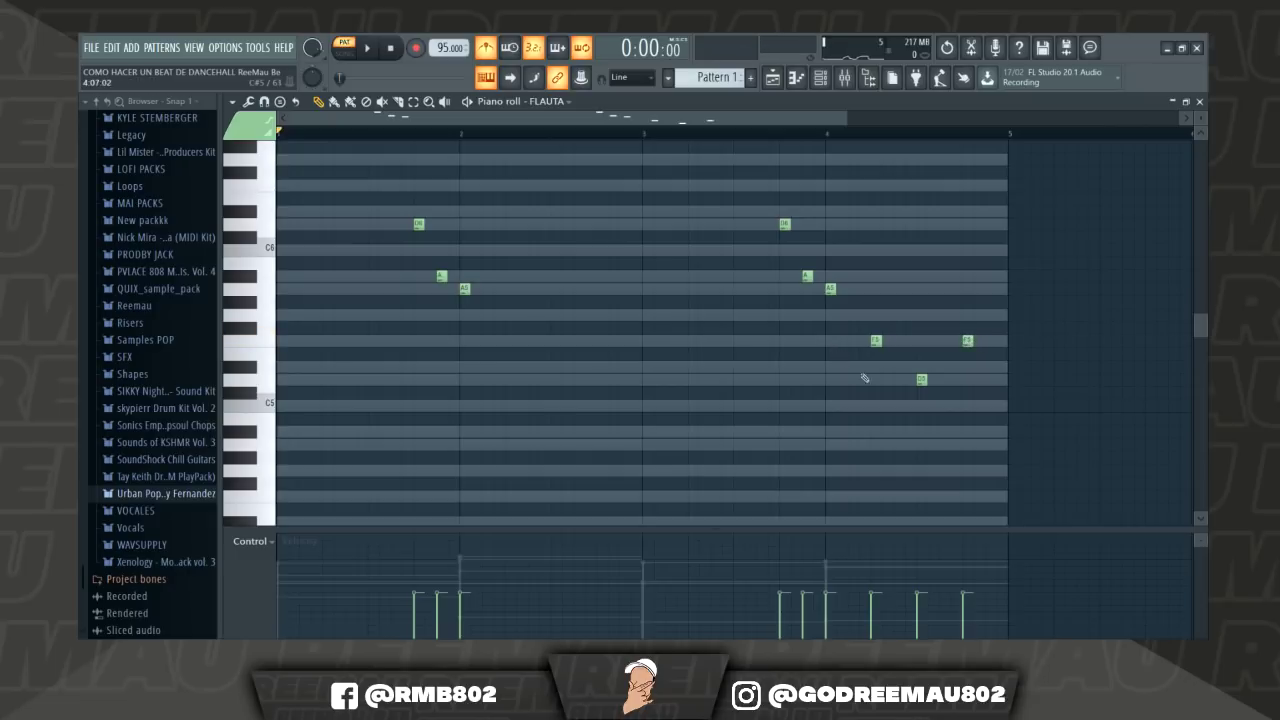
Raise all flute notes to maximum velocity and play back the melody with the metronome off.
{"action": "left_click_drag", "start_coordinate": [1075, 472], "coordinate": [414, 194]}
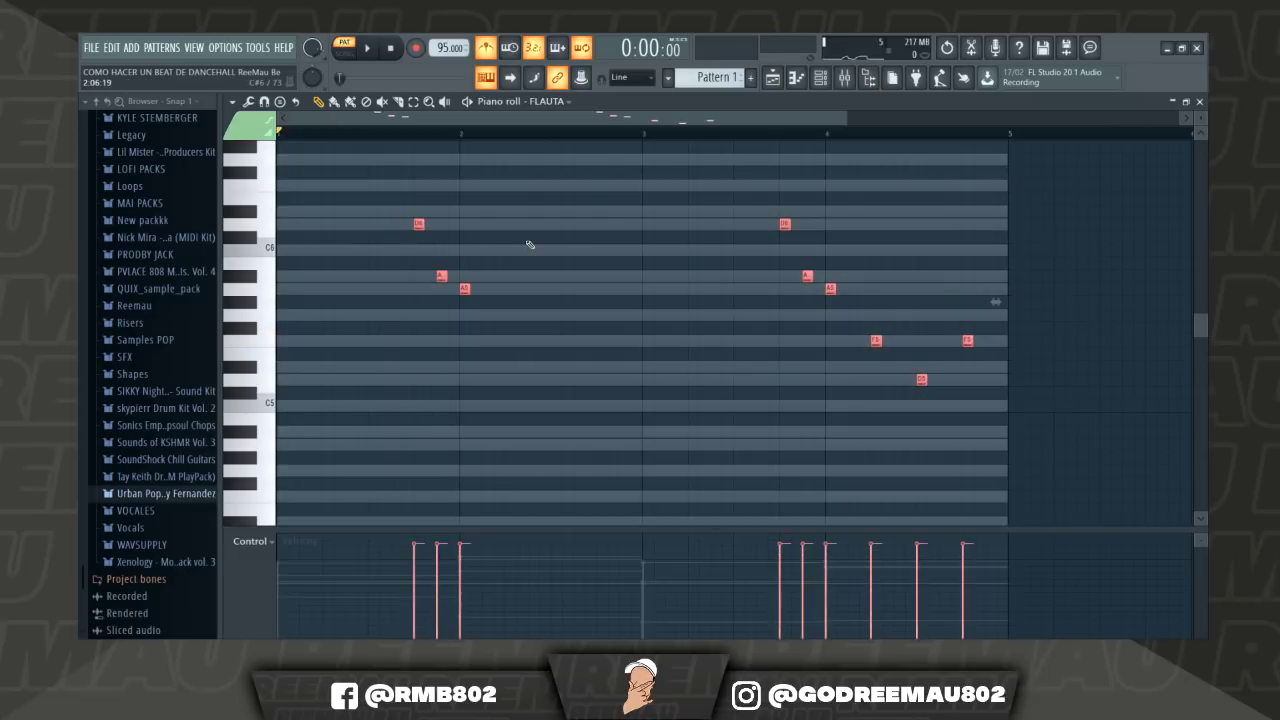
{"action": "key", "text": "ctrl+m"}
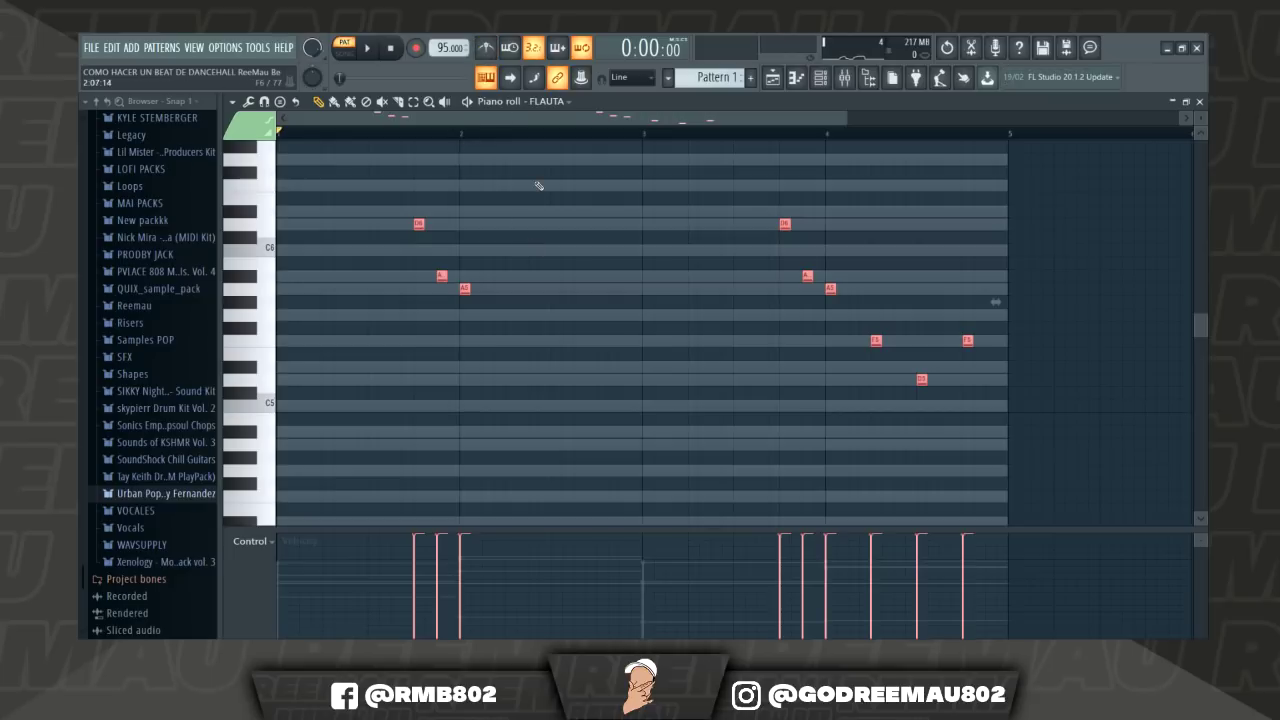
{"action": "key", "text": "space"}
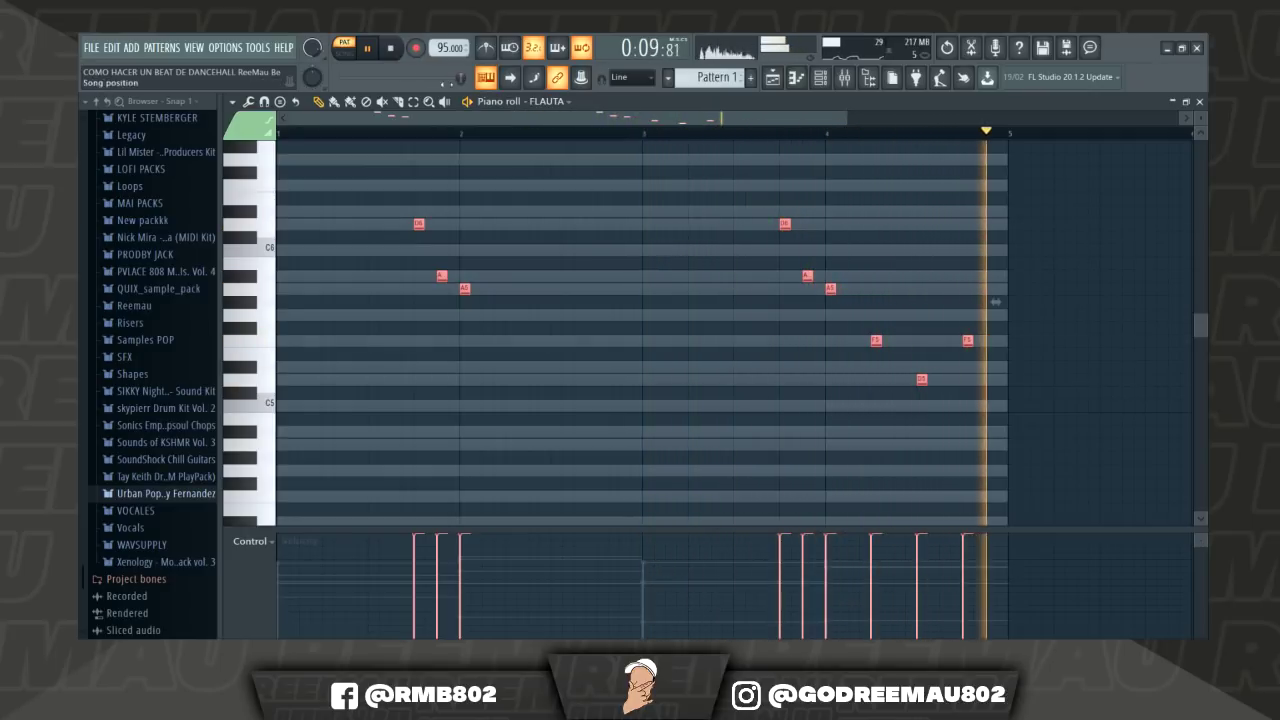
{"action": "key", "text": "space"}
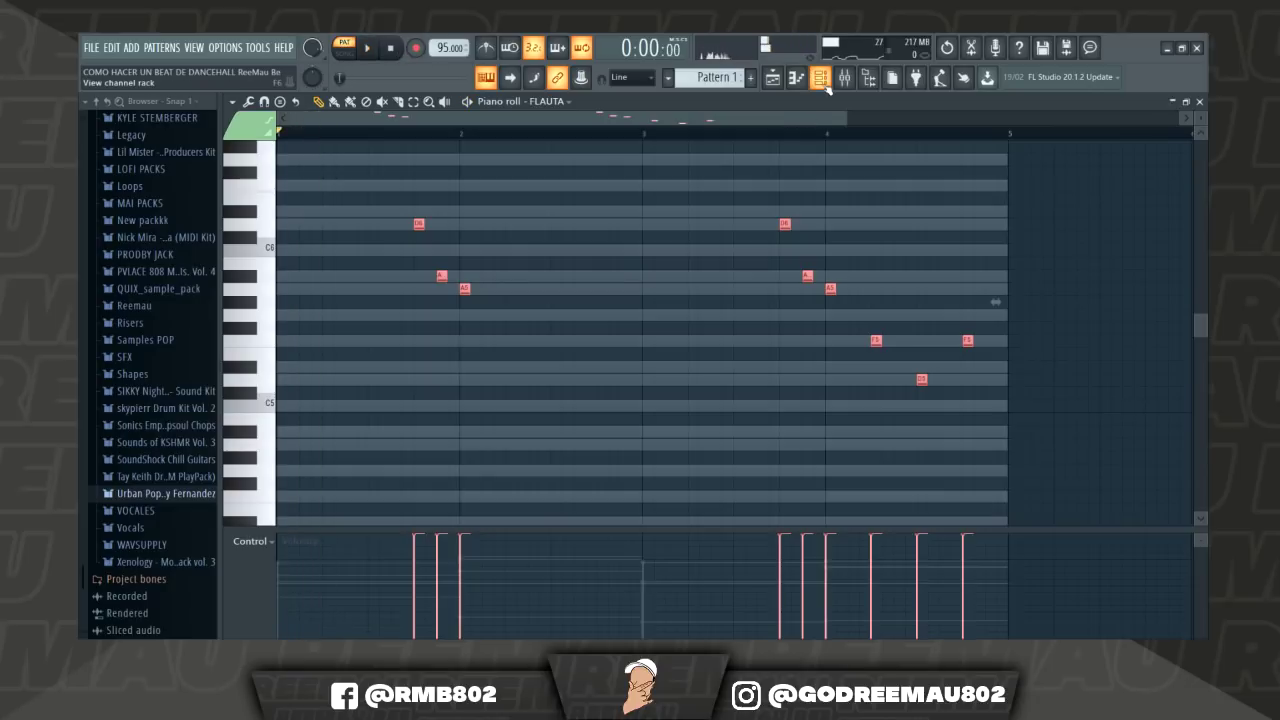
Add a one-step C5 note at the start of bar 1 in the PLUCK channel and play it back briefly.
{"action": "left_click", "coordinate": [824, 84]}
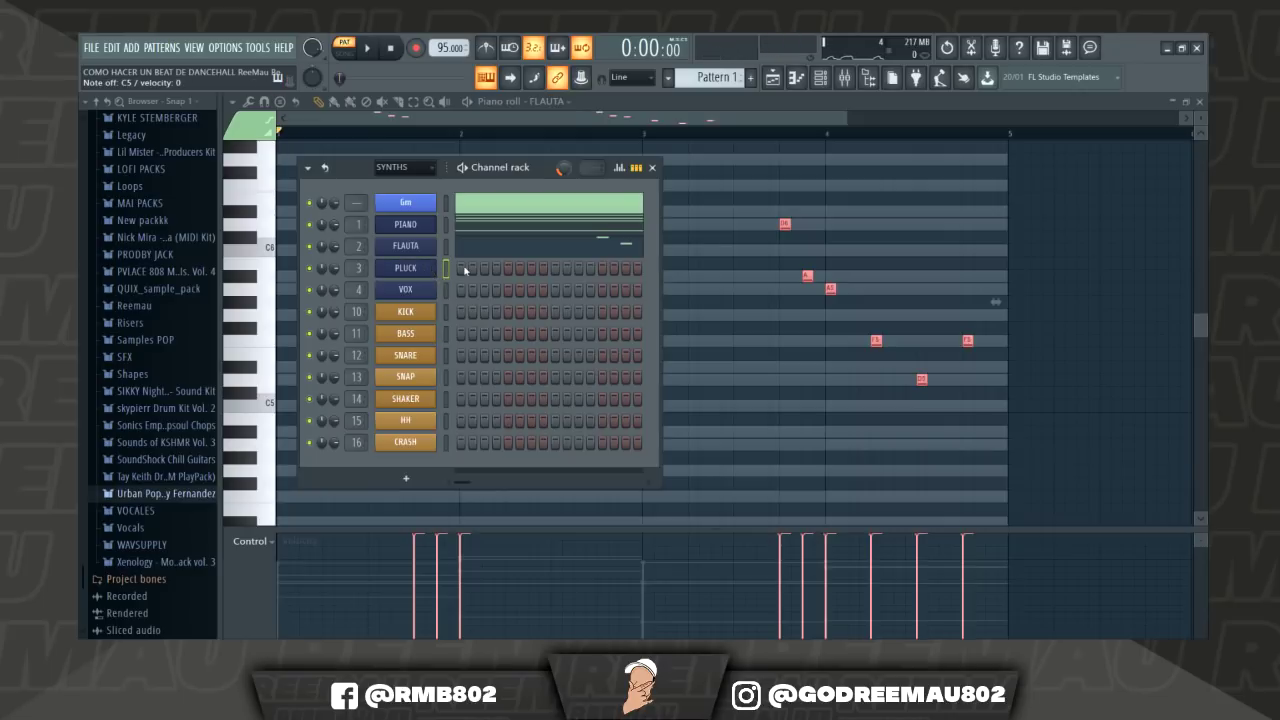
{"action": "key", "text": "F6"}
{"action": "scroll", "coordinate": [294, 394], "scroll_direction": "down", "scroll_amount": 4}
{"action": "left_click", "coordinate": [283, 289]}
{"action": "left_click", "coordinate": [373, 50]}
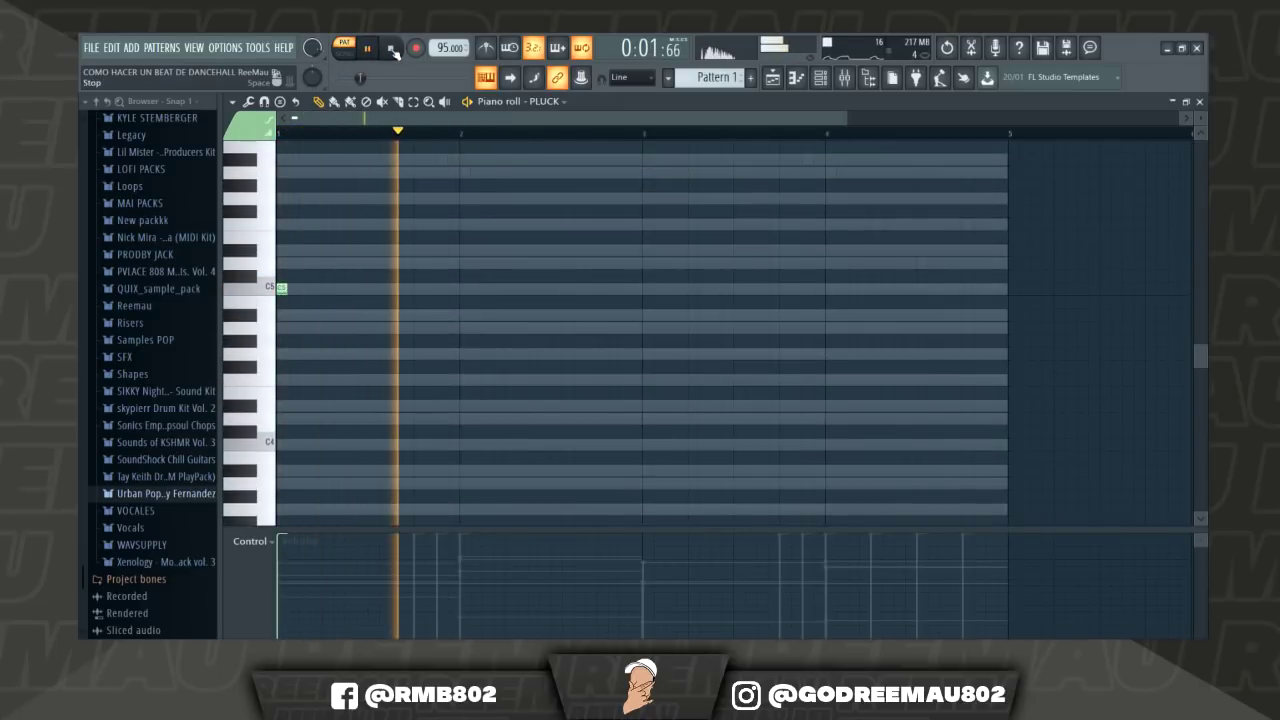
{"action": "left_click", "coordinate": [392, 50]}
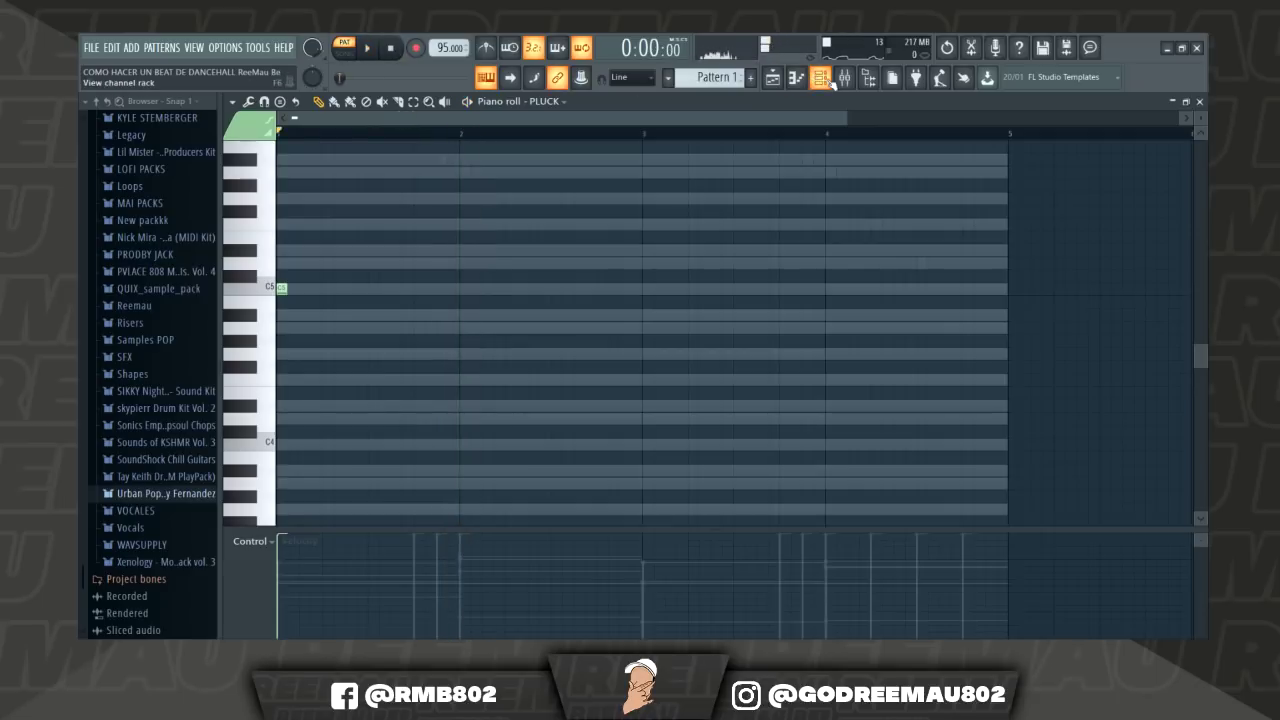
Open the VOX channel in the piano roll and listen to the pattern looping, then stop playback.
{"action": "left_click", "coordinate": [828, 82]}
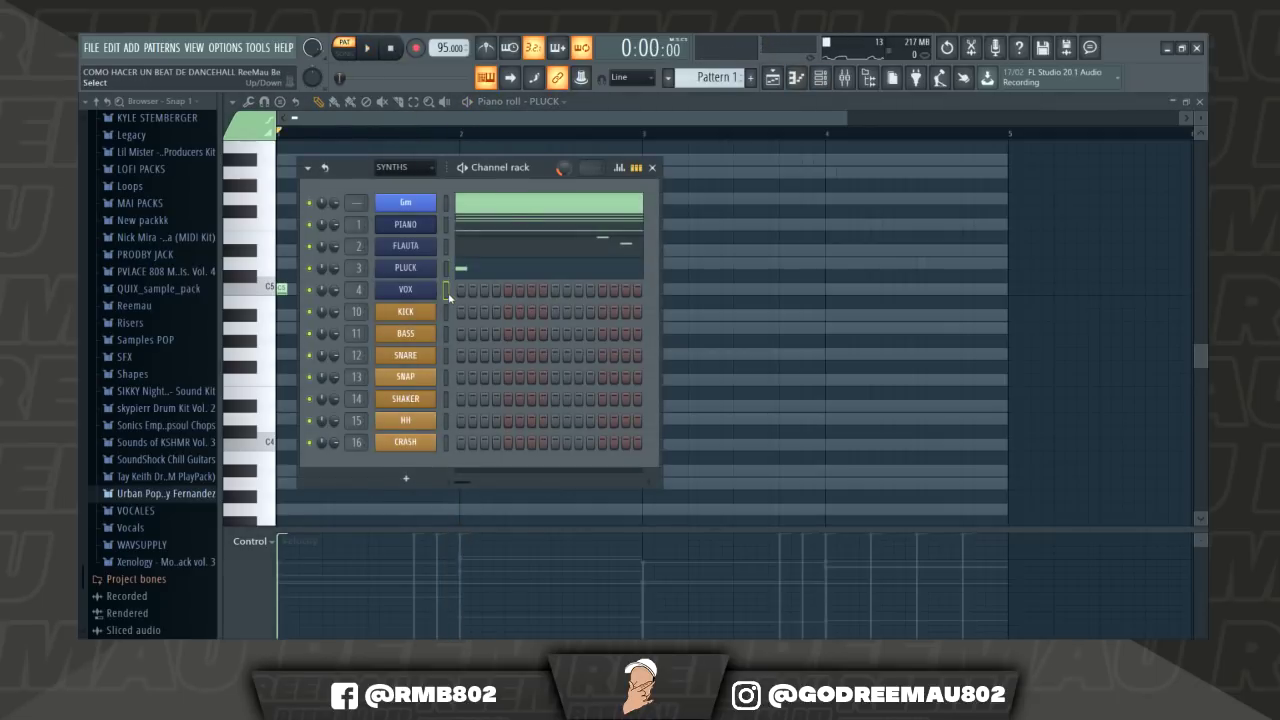
{"action": "left_click", "coordinate": [406, 289]}
{"action": "key", "text": "F6"}
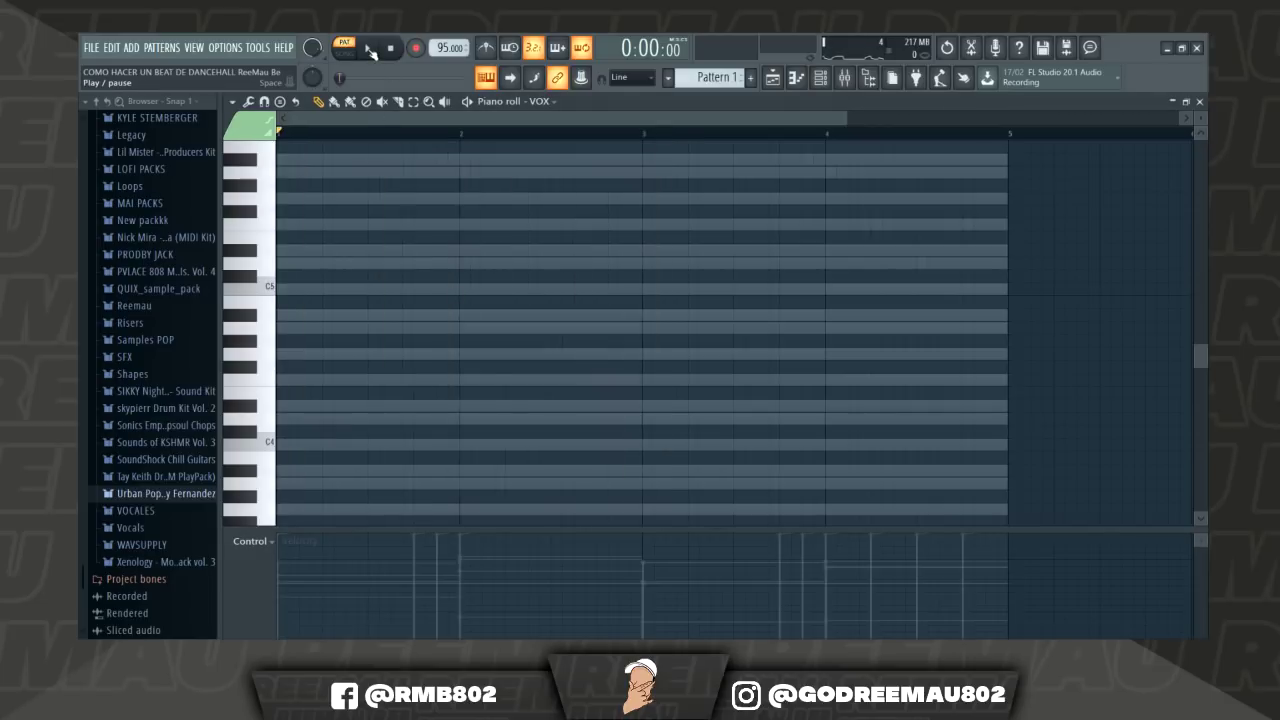
{"action": "left_click", "coordinate": [369, 49]}
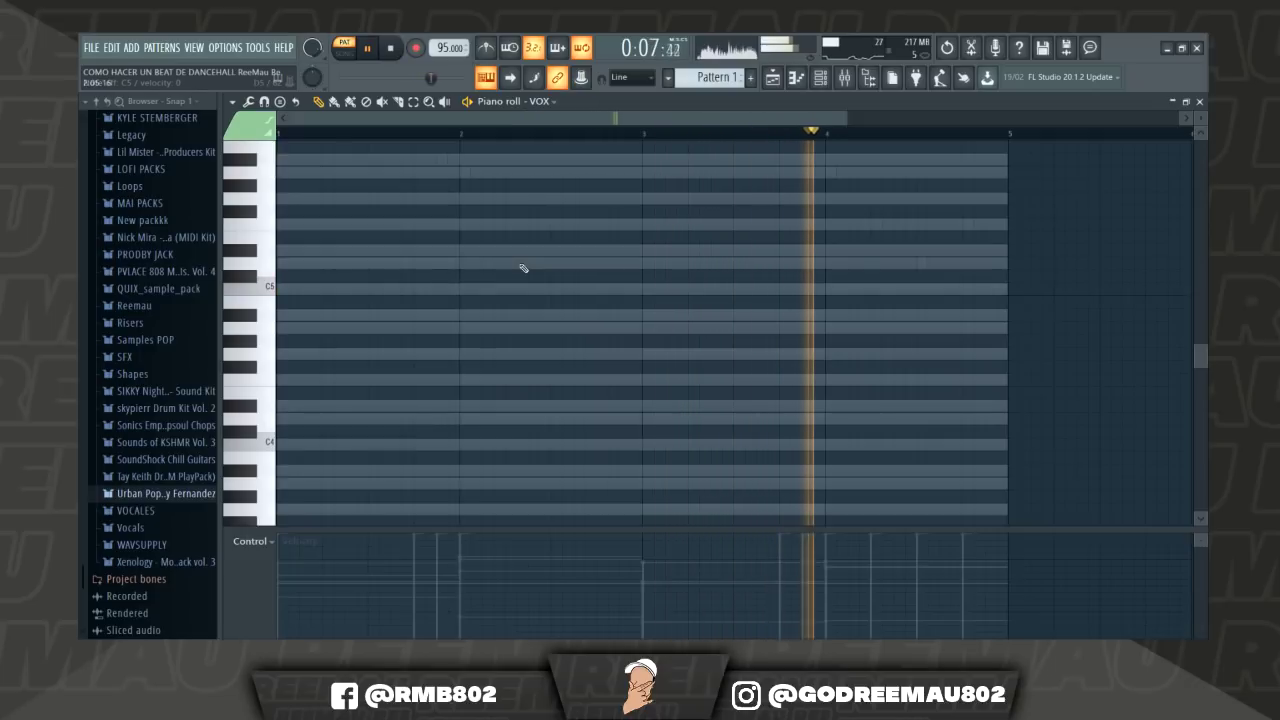
{"action": "key", "text": "space"}
Add one-beat C5 vocal notes on beat 2 of bar 1 and beat 2 of bar 3.
{"action": "left_click", "coordinate": [327, 289]}
{"action": "left_click_drag", "start_coordinate": [334, 289], "coordinate": [360, 289]}
{"action": "left_click", "coordinate": [691, 290]}
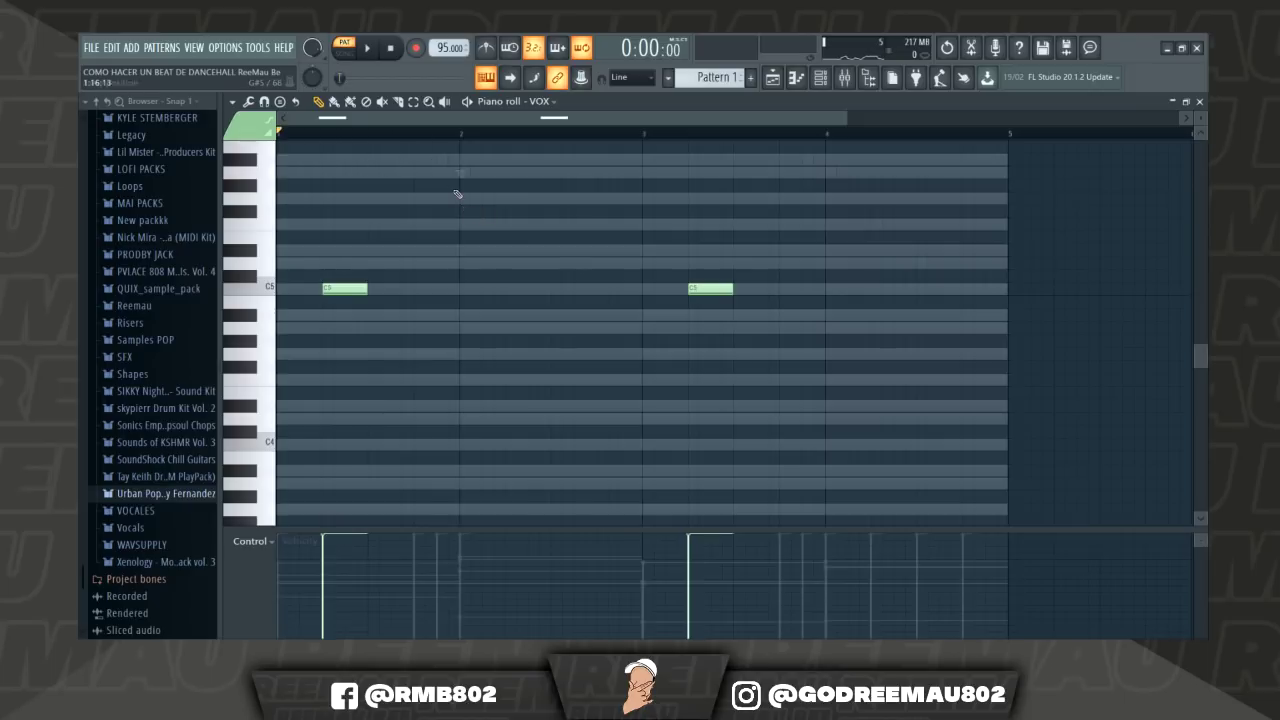
Play back the full pattern with the channel rack shown, then stop playback.
{"action": "key", "text": "space"}
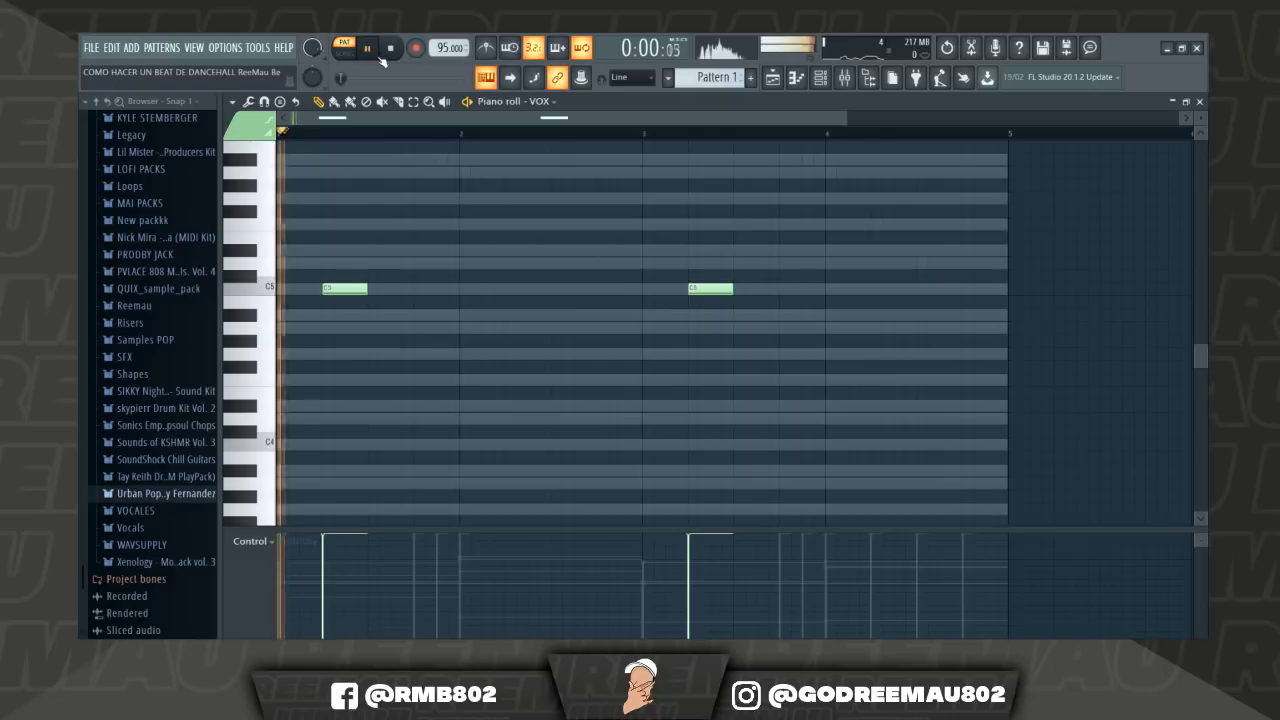
{"action": "left_click", "coordinate": [820, 79]}
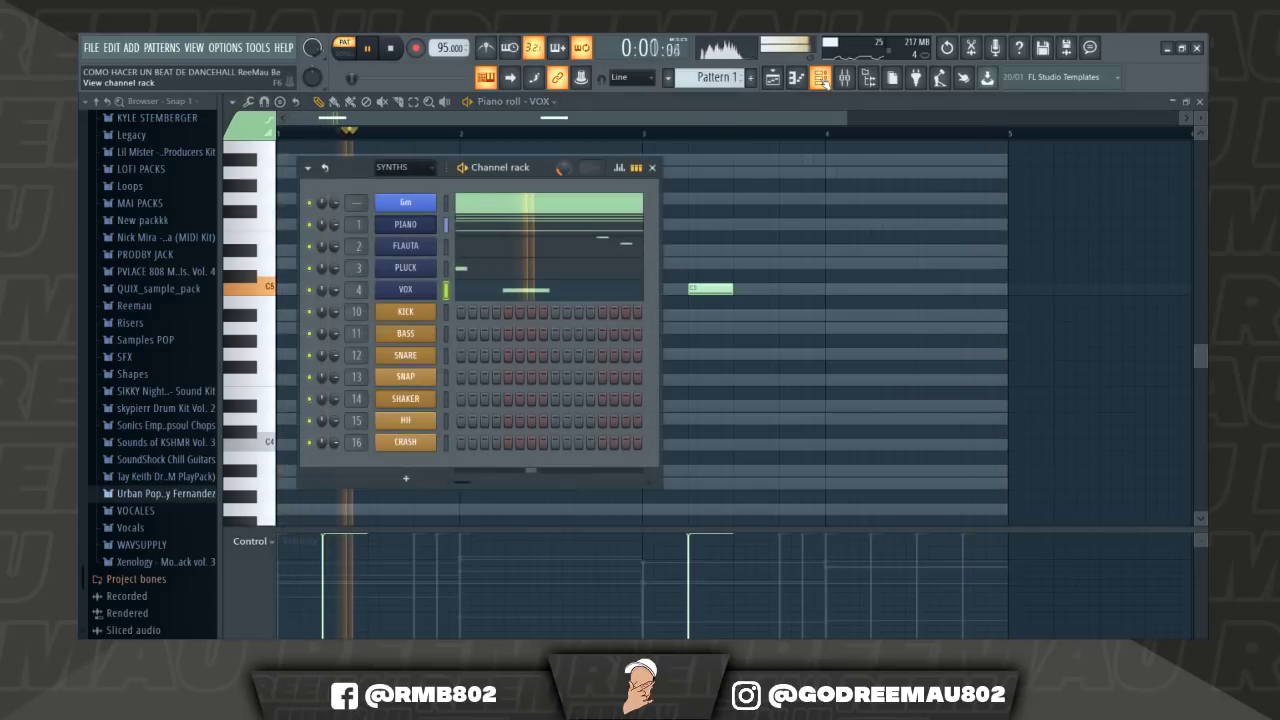
{"action": "key", "text": "space"}
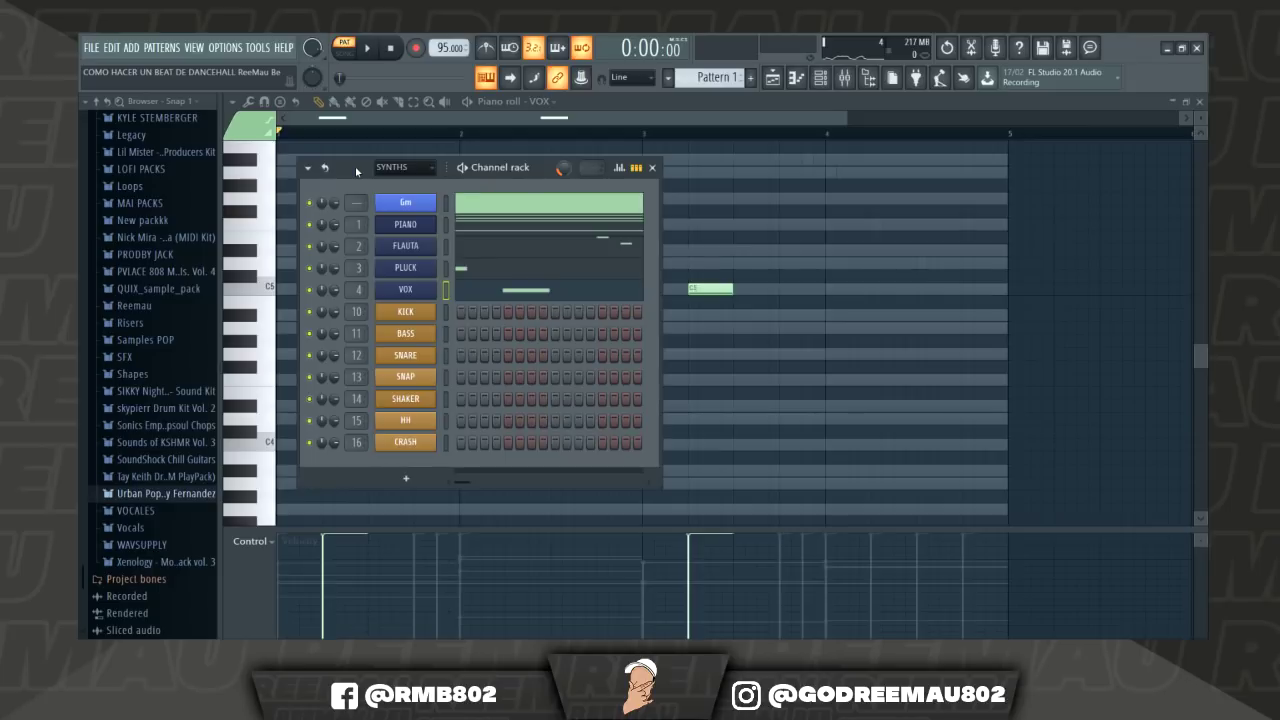
Fill the KICK channel with a hit on every beat of the four bars and raise all velocities to maximum.
{"action": "left_click", "coordinate": [446, 312]}
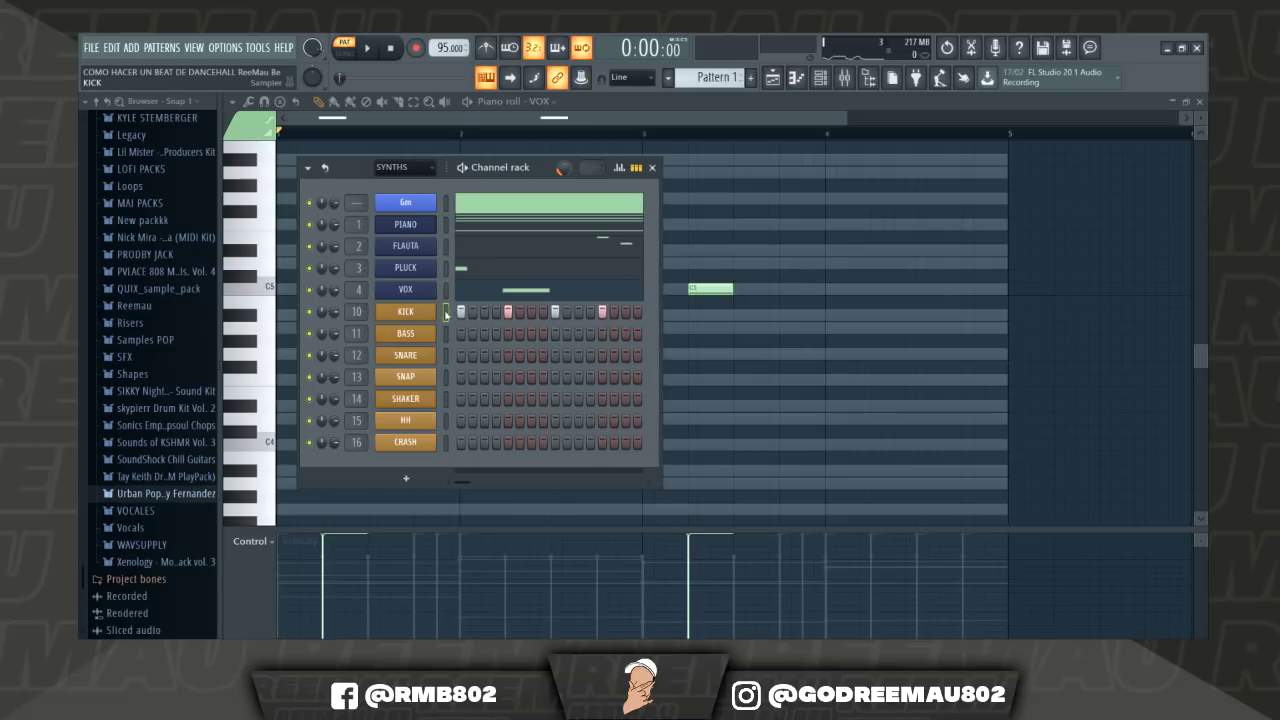
{"action": "key", "text": "F6"}
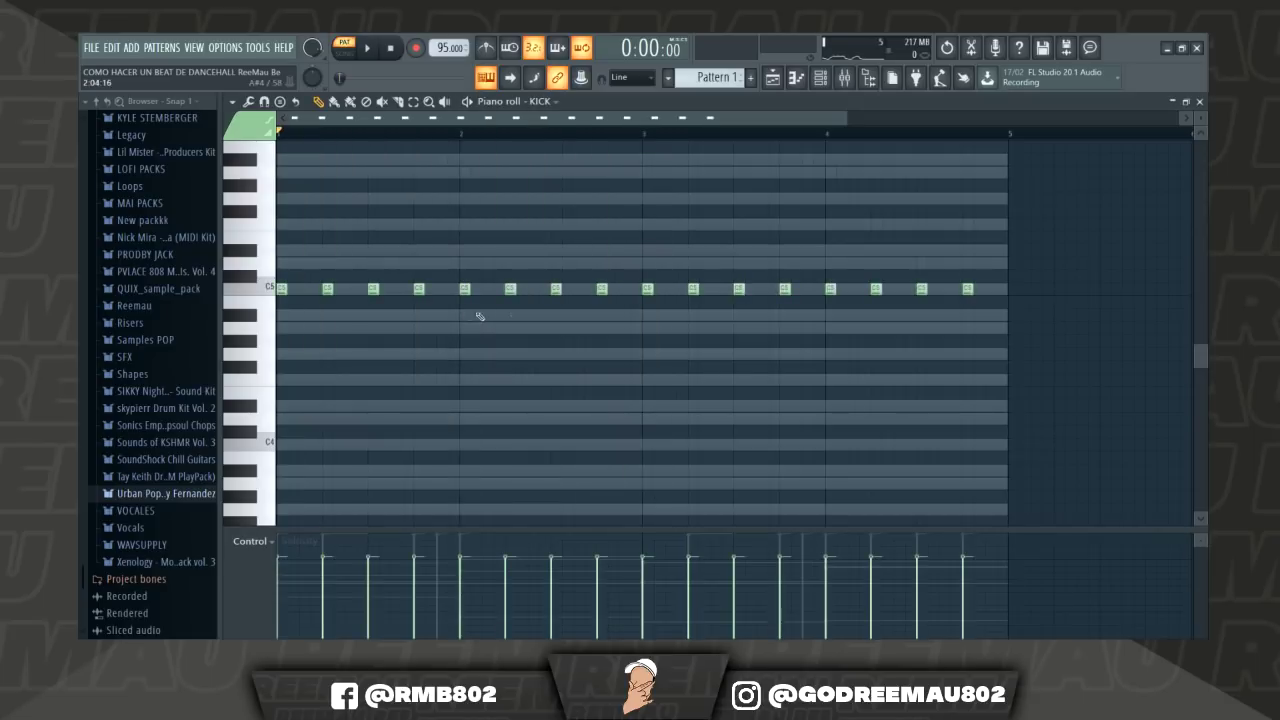
{"action": "left_click_drag", "start_coordinate": [987, 337], "coordinate": [242, 232]}
{"action": "scroll", "coordinate": [518, 259], "scroll_direction": "up", "scroll_amount": 3}
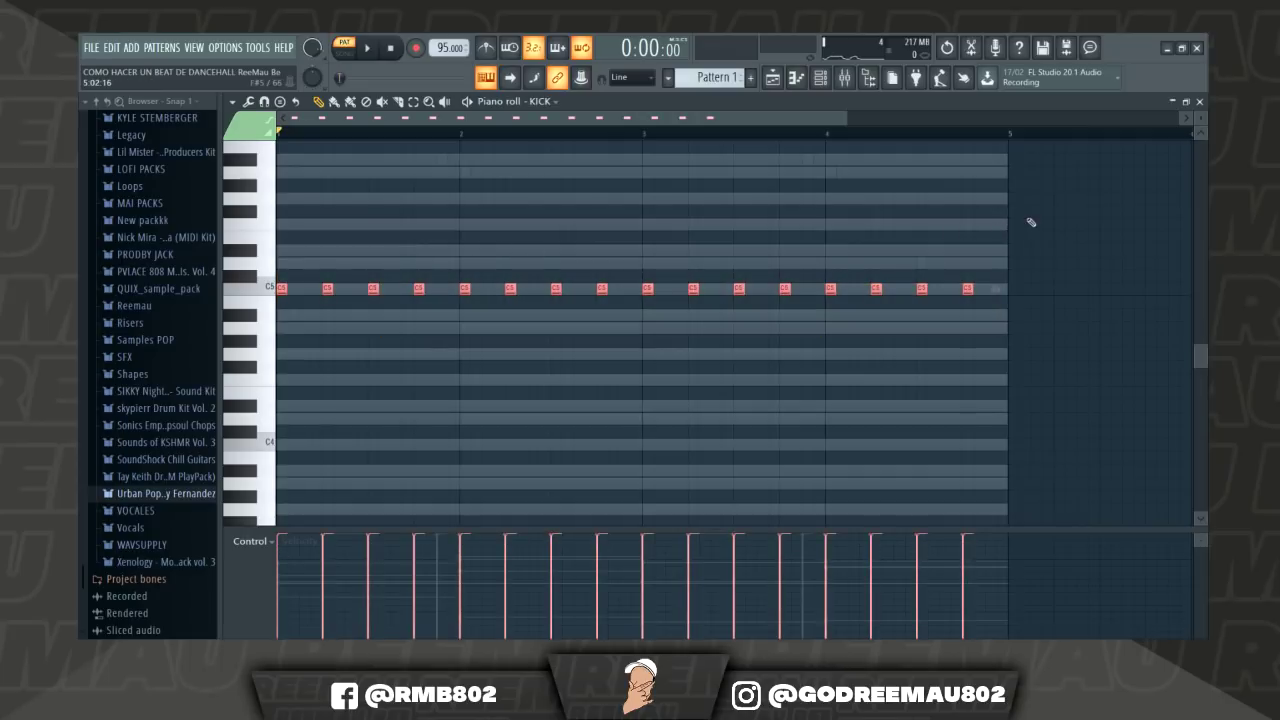
{"action": "left_click", "coordinate": [806, 84]}
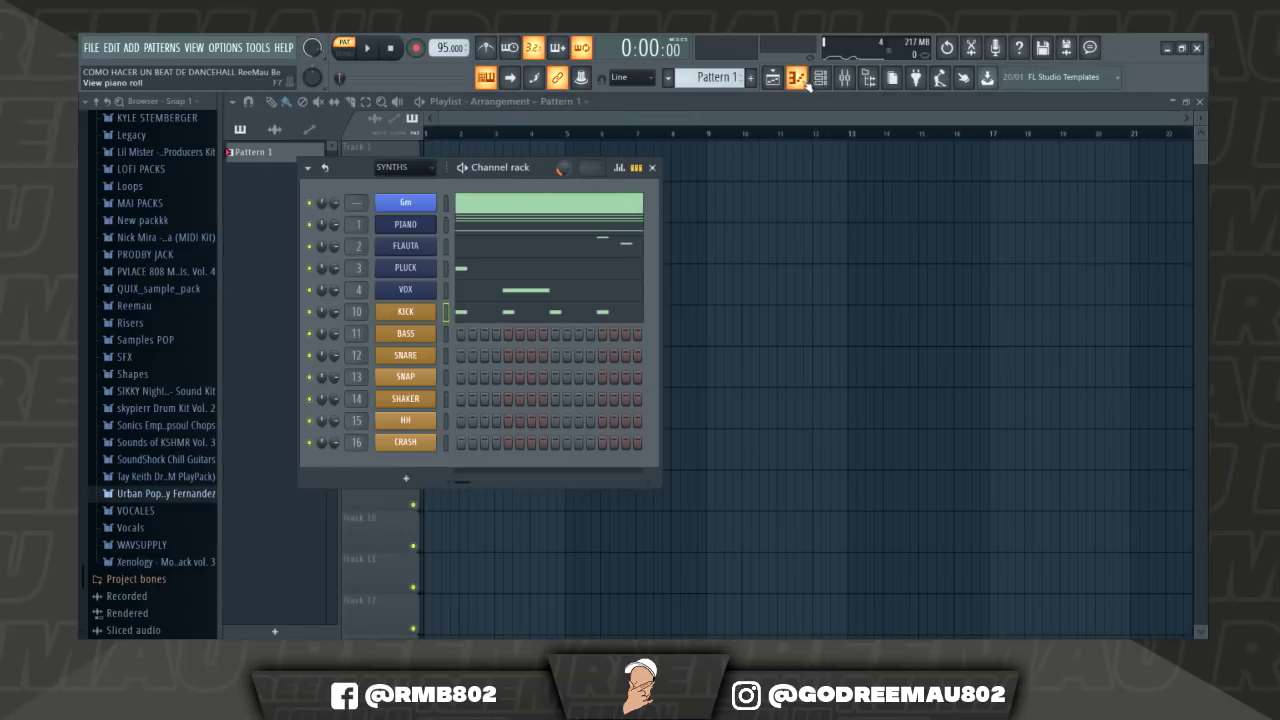
{"action": "left_click", "coordinate": [807, 86]}
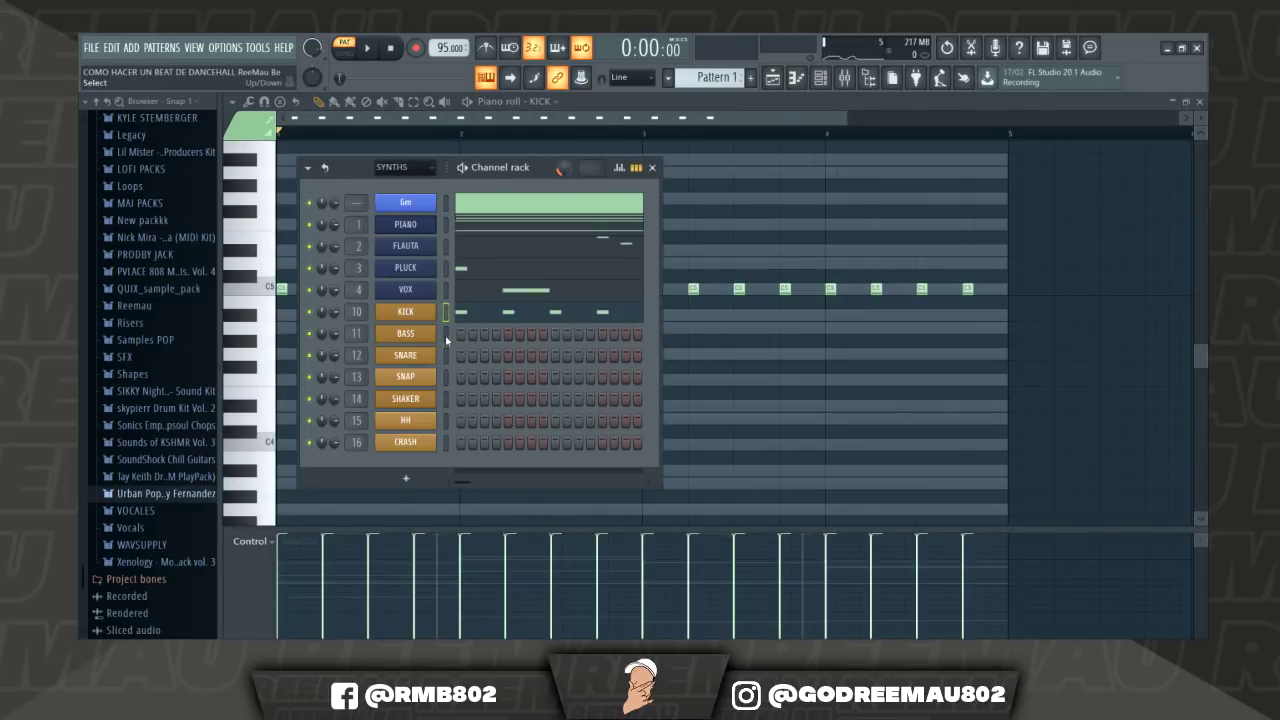
Check the root notes of the PIANO chords and open the BASS channel in the piano roll.
{"action": "left_click", "coordinate": [459, 337]}
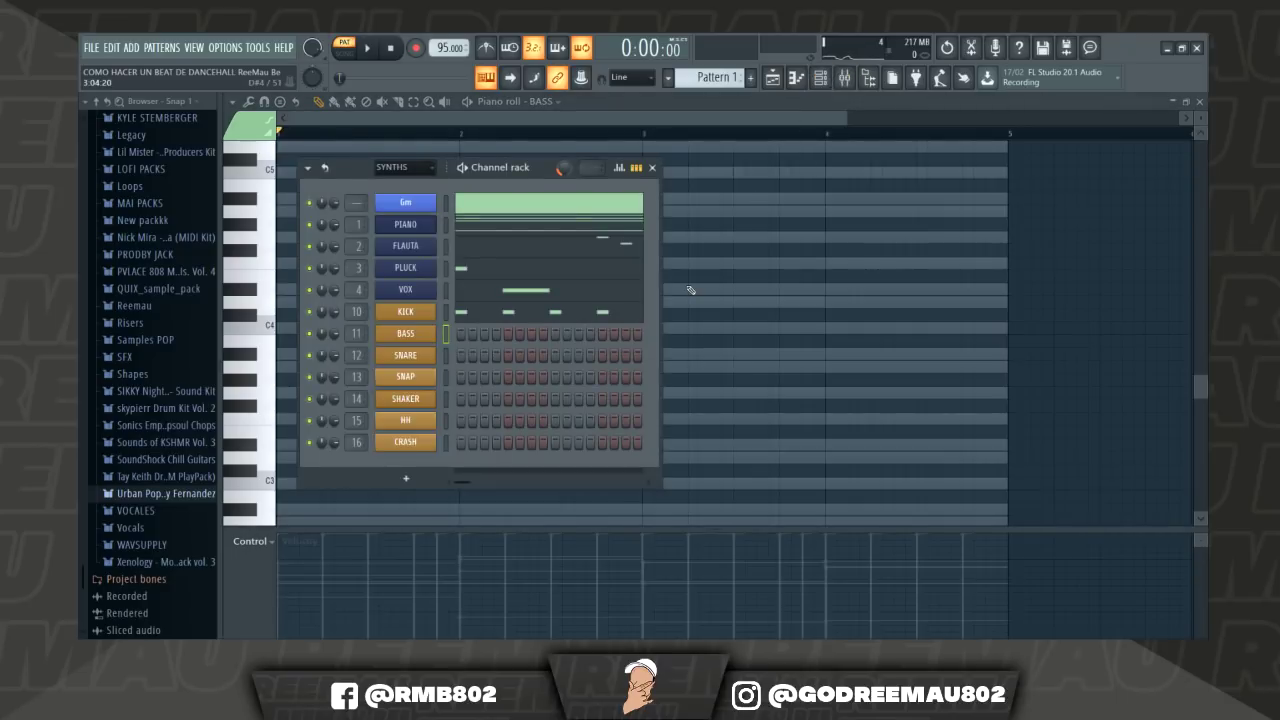
{"action": "left_click", "coordinate": [490, 230]}
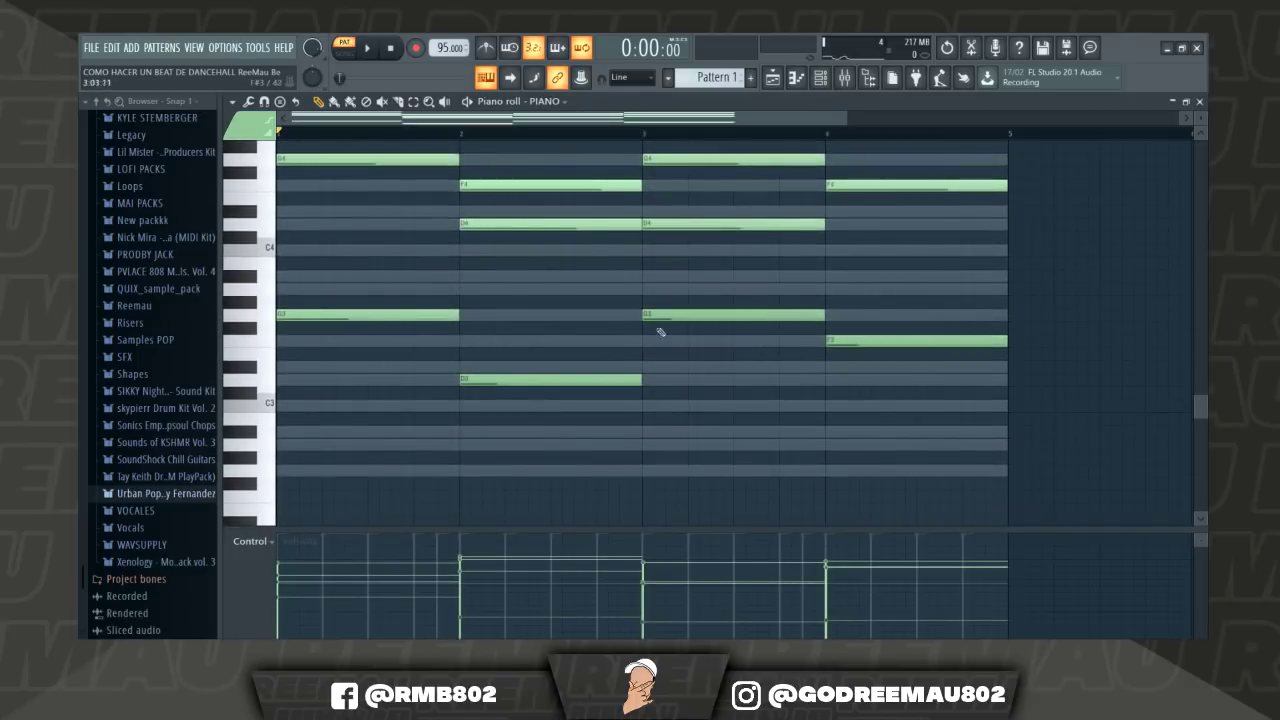
{"action": "left_click", "coordinate": [820, 77]}
{"action": "left_click", "coordinate": [418, 339]}
{"action": "key", "text": "F7"}
Add two-step bass notes on every beat of the first two bars: G3 in bar 1 and D3 in bar 2.
{"action": "left_click", "coordinate": [286, 315]}
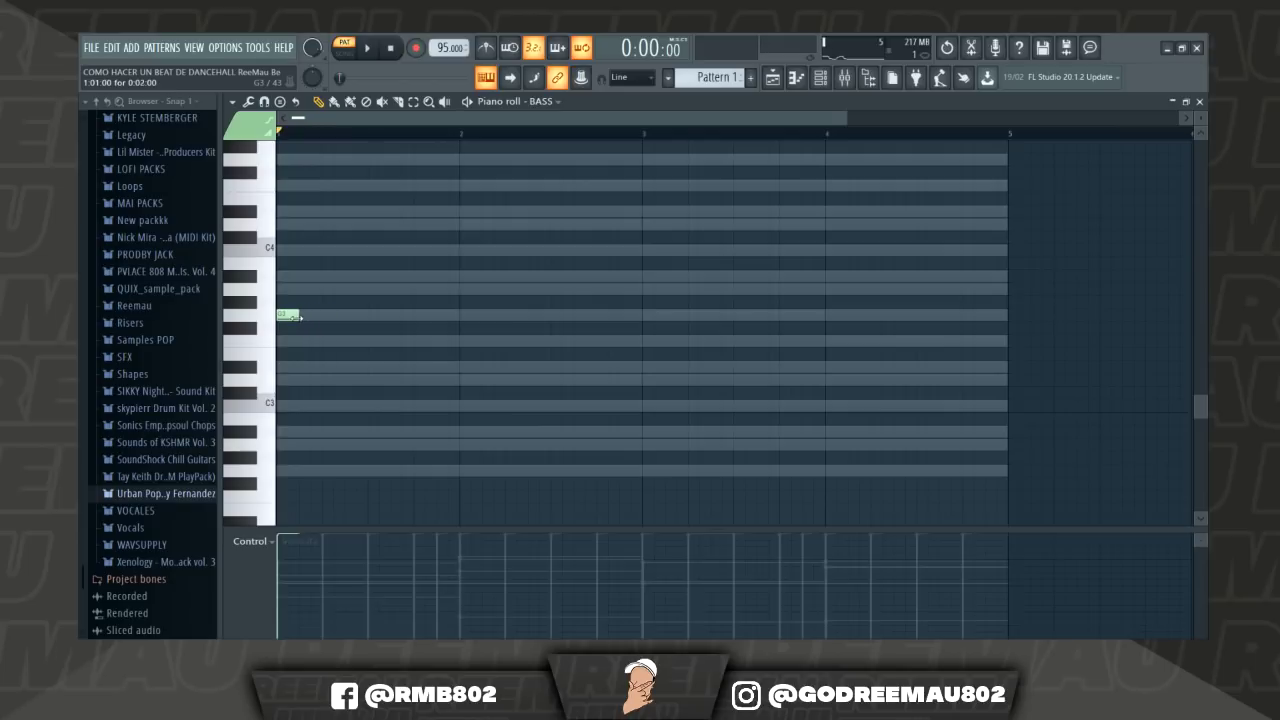
{"action": "left_click", "coordinate": [327, 315]}
{"action": "left_click", "coordinate": [371, 315]}
{"action": "left_click", "coordinate": [424, 315]}
{"action": "left_click", "coordinate": [467, 379]}
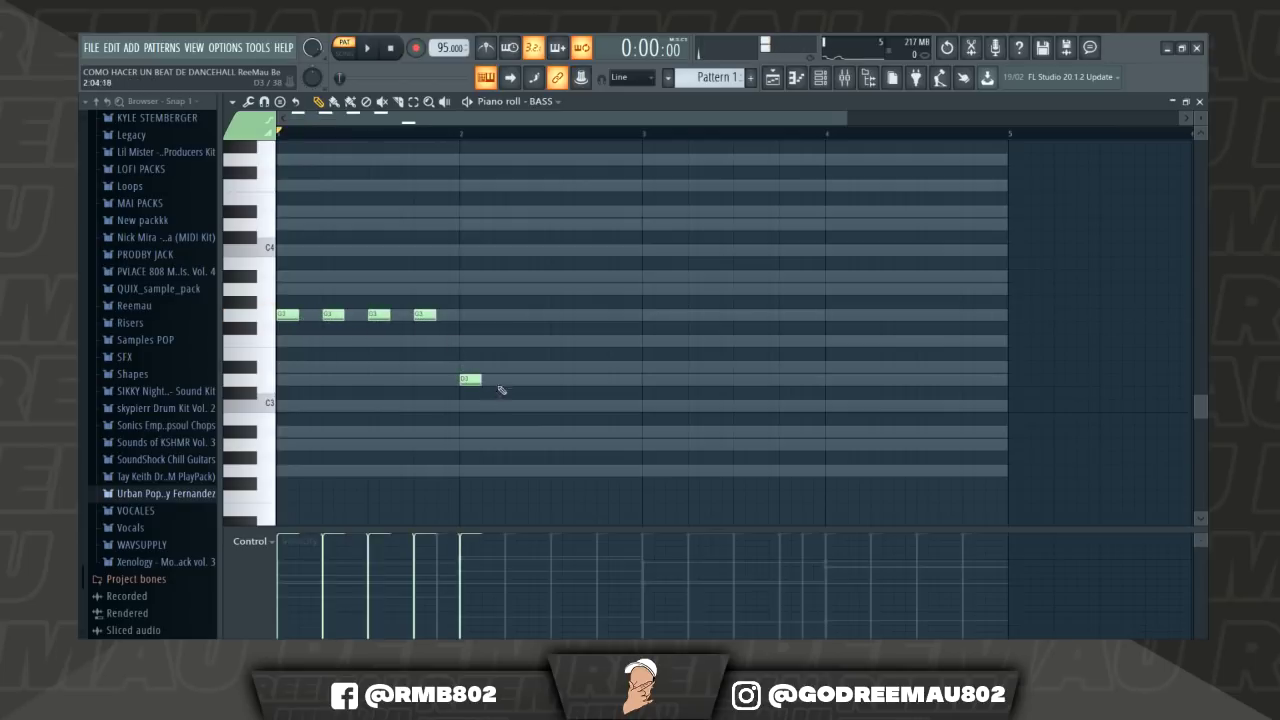
{"action": "left_click", "coordinate": [513, 379]}
{"action": "left_click", "coordinate": [559, 379]}
{"action": "left_click", "coordinate": [605, 379]}
Add two-step bass notes on every beat of the last two bars: G3 in bar 3 and F3 in bar 4.
{"action": "left_click", "coordinate": [651, 315]}
{"action": "left_click", "coordinate": [697, 315]}
{"action": "left_click", "coordinate": [743, 315]}
{"action": "left_click", "coordinate": [789, 315]}
{"action": "left_click", "coordinate": [835, 341]}
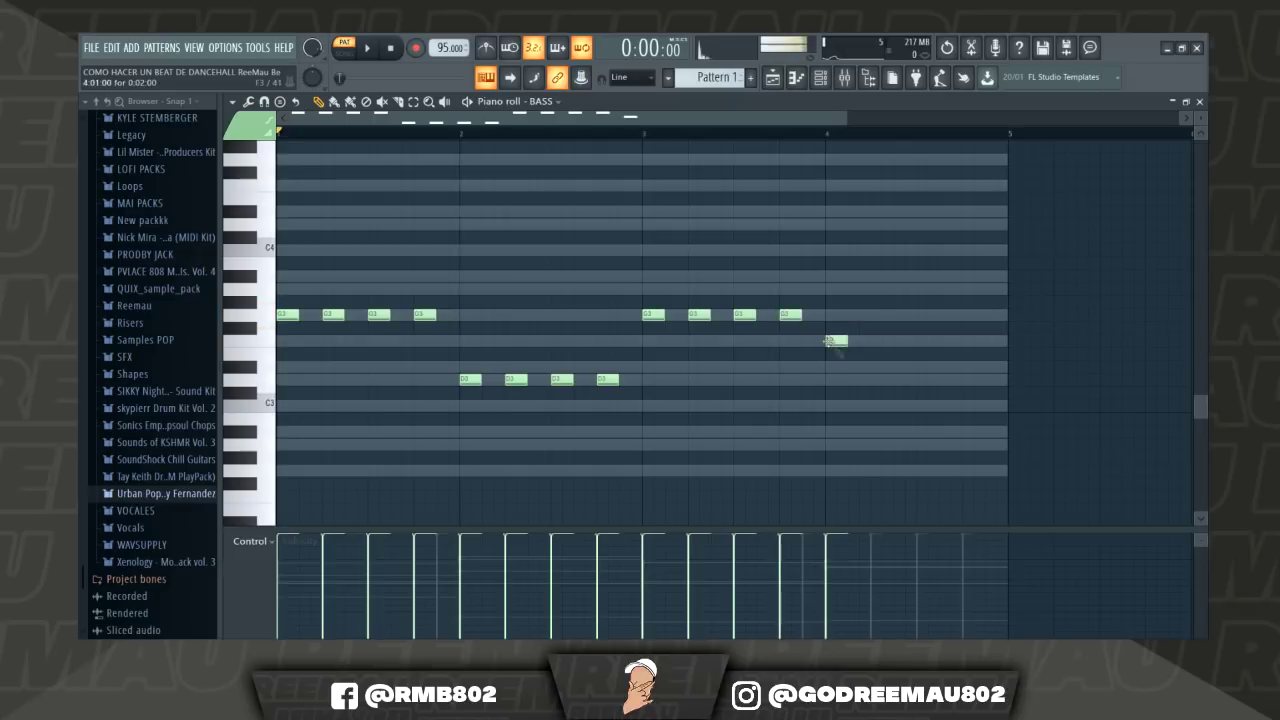
{"action": "left_click", "coordinate": [880, 341]}
{"action": "left_click", "coordinate": [925, 341]}
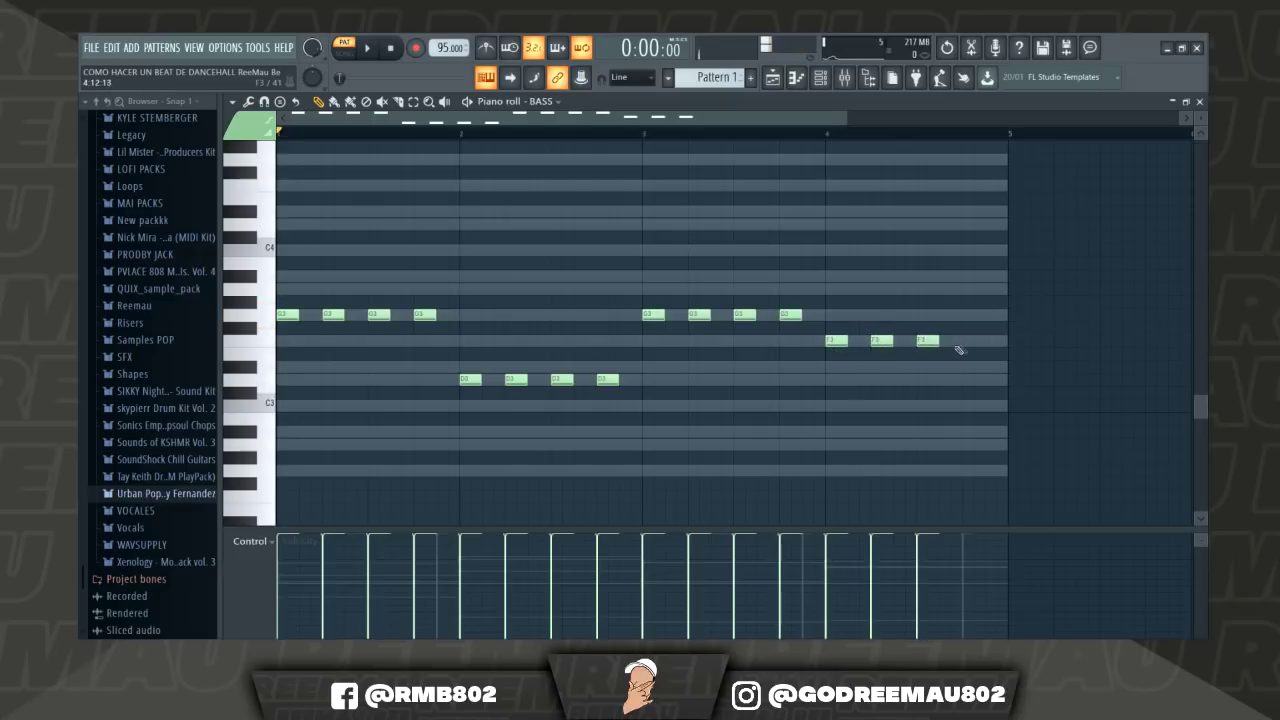
{"action": "left_click", "coordinate": [970, 341]}
Transpose all the bass notes up one octave and lower their velocities slightly.
{"action": "key", "text": "ctrl+Up"}
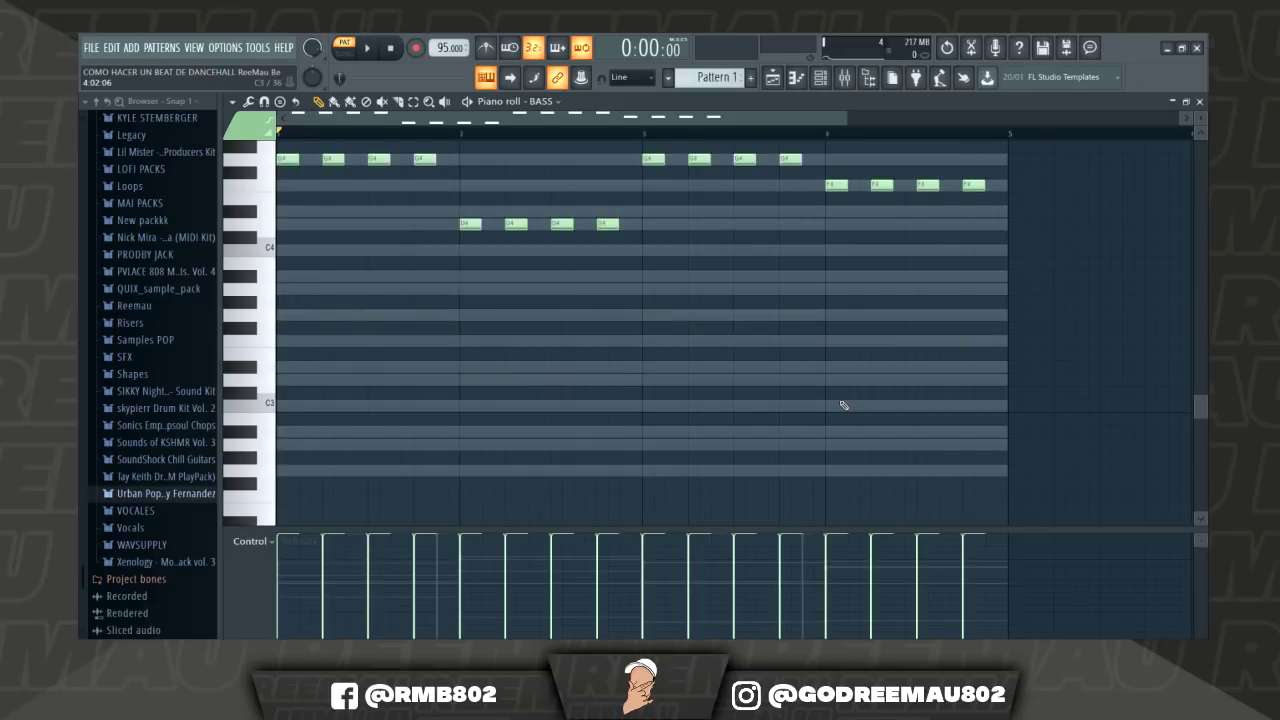
{"action": "scroll", "coordinate": [843, 405], "scroll_direction": "up", "scroll_amount": 3}
{"action": "left_click_drag", "start_coordinate": [1042, 436], "coordinate": [266, 232]}
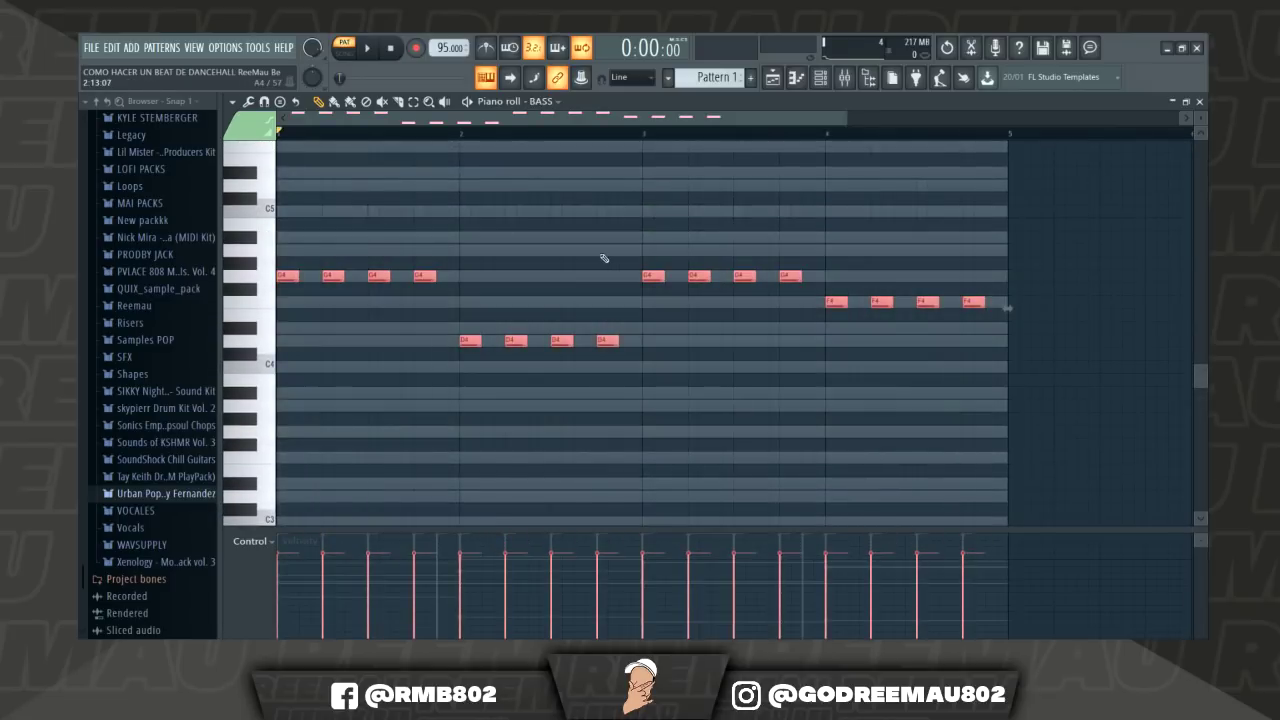
Mute the PIANO, FLAUTA, PLUCK and VOX channels and play back the kick and bass in the BASS piano roll.
{"action": "left_click", "coordinate": [820, 77]}
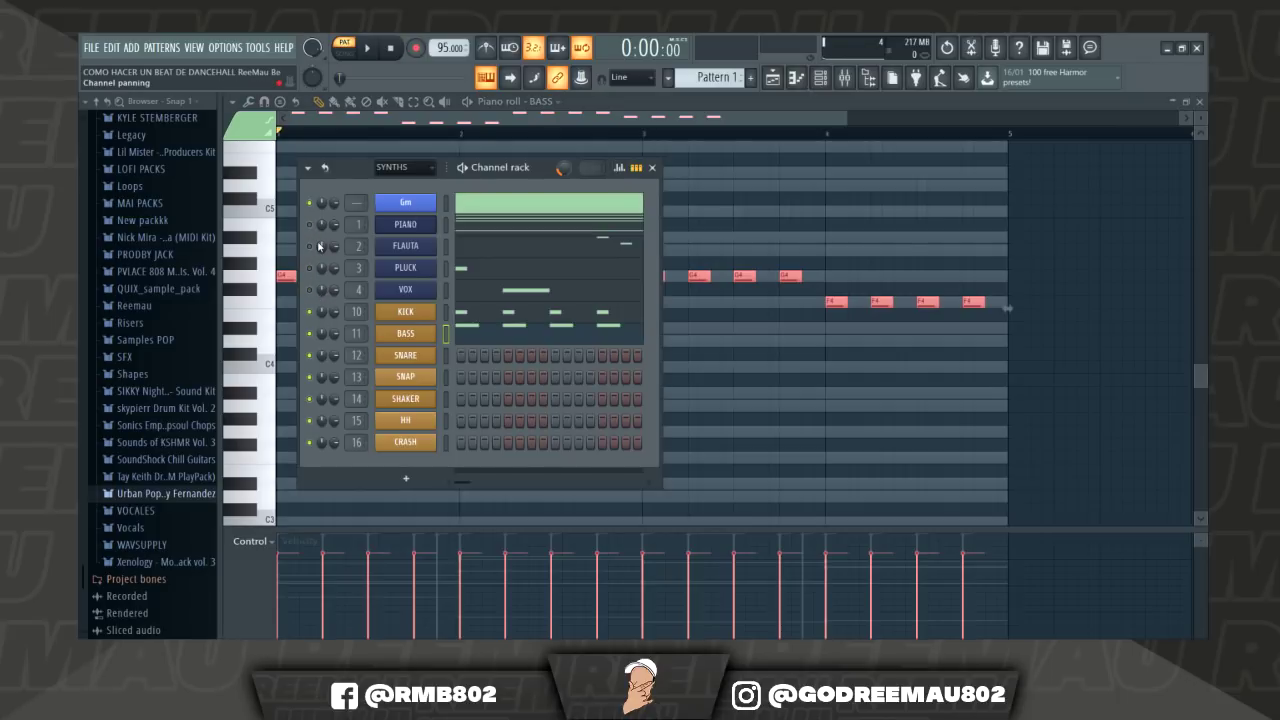
{"action": "key", "text": "space"}
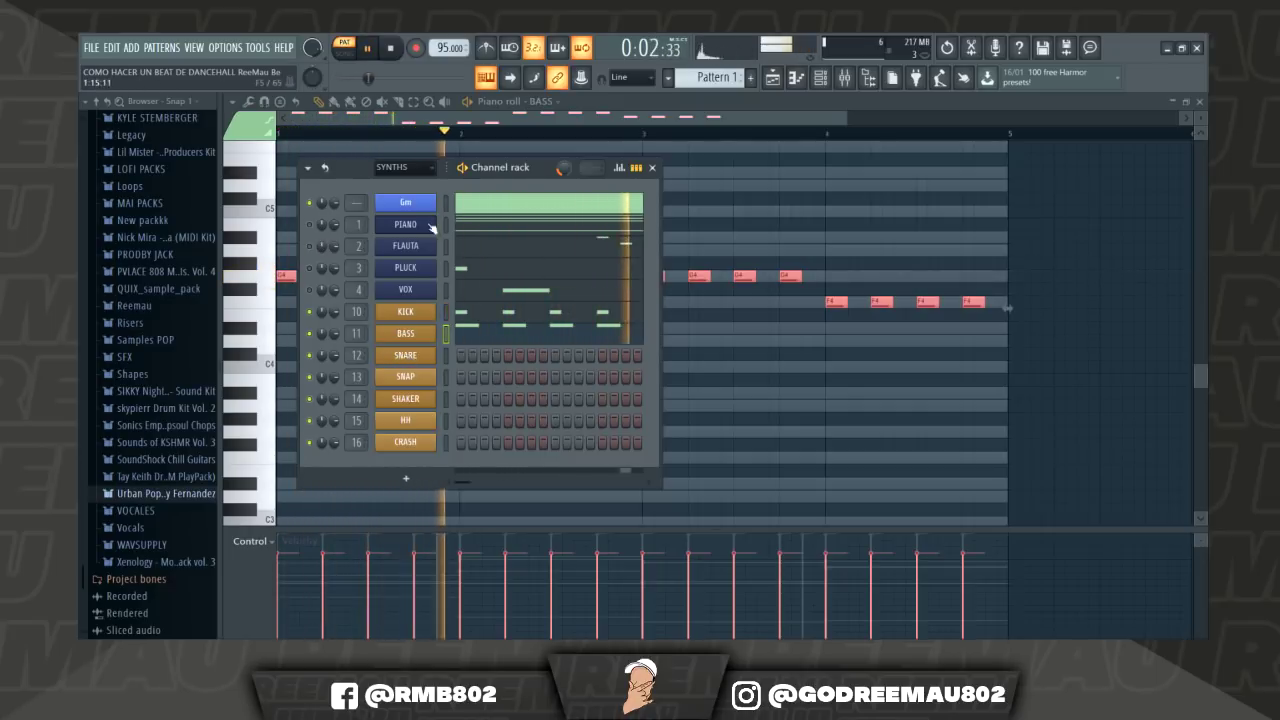
{"action": "key", "text": "F6"}
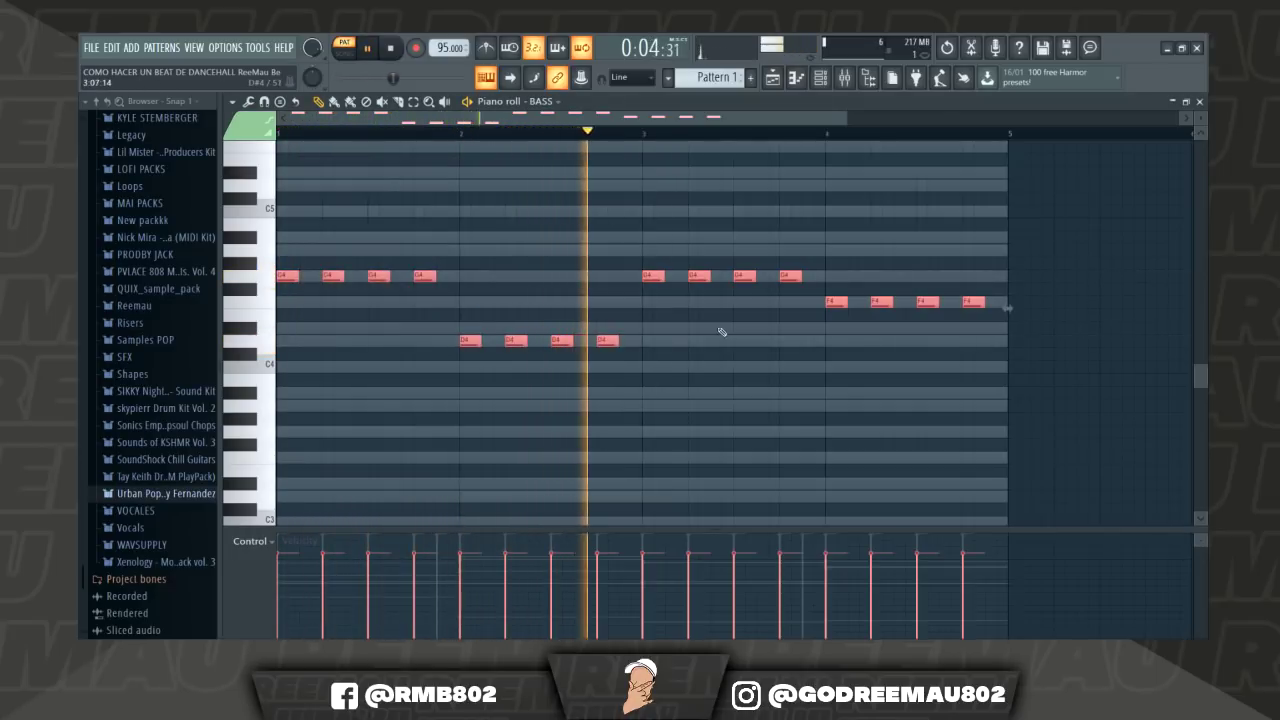
Add a two-step D4 bass note at step 15 of bar 4, then stop playback with the channel rack shown.
{"action": "left_click", "coordinate": [1100, 337]}
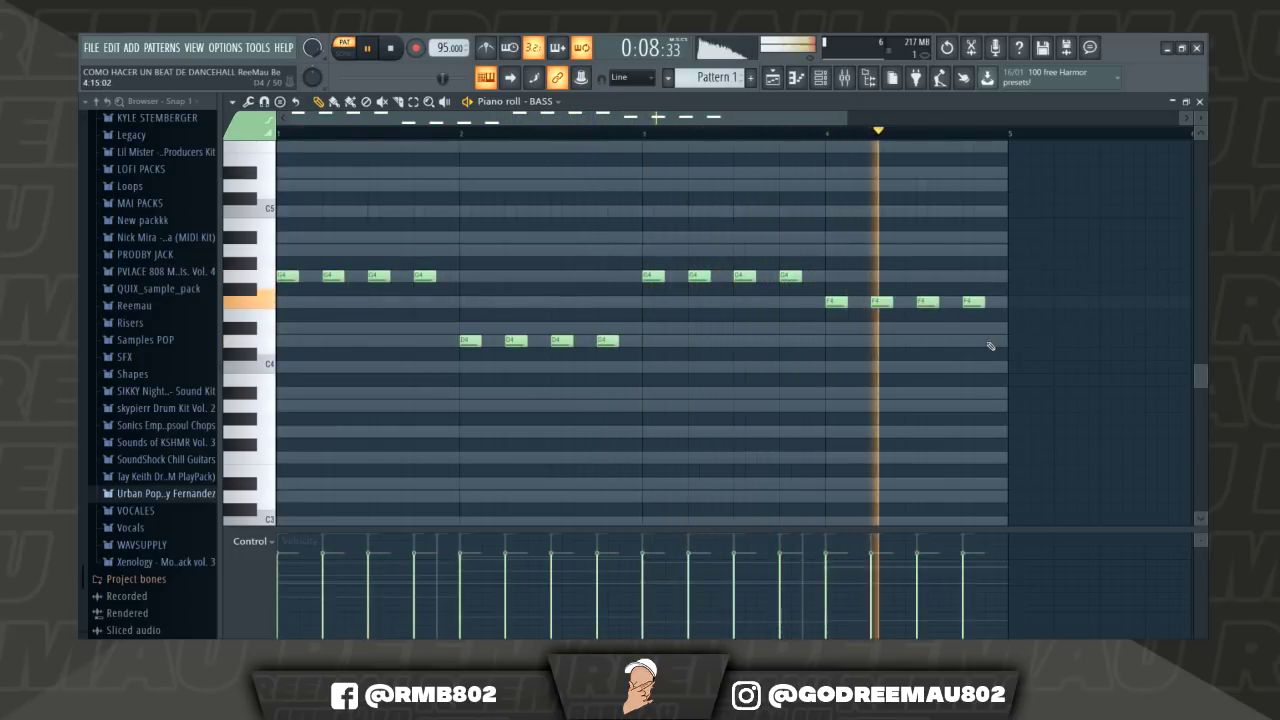
{"action": "left_click", "coordinate": [992, 345]}
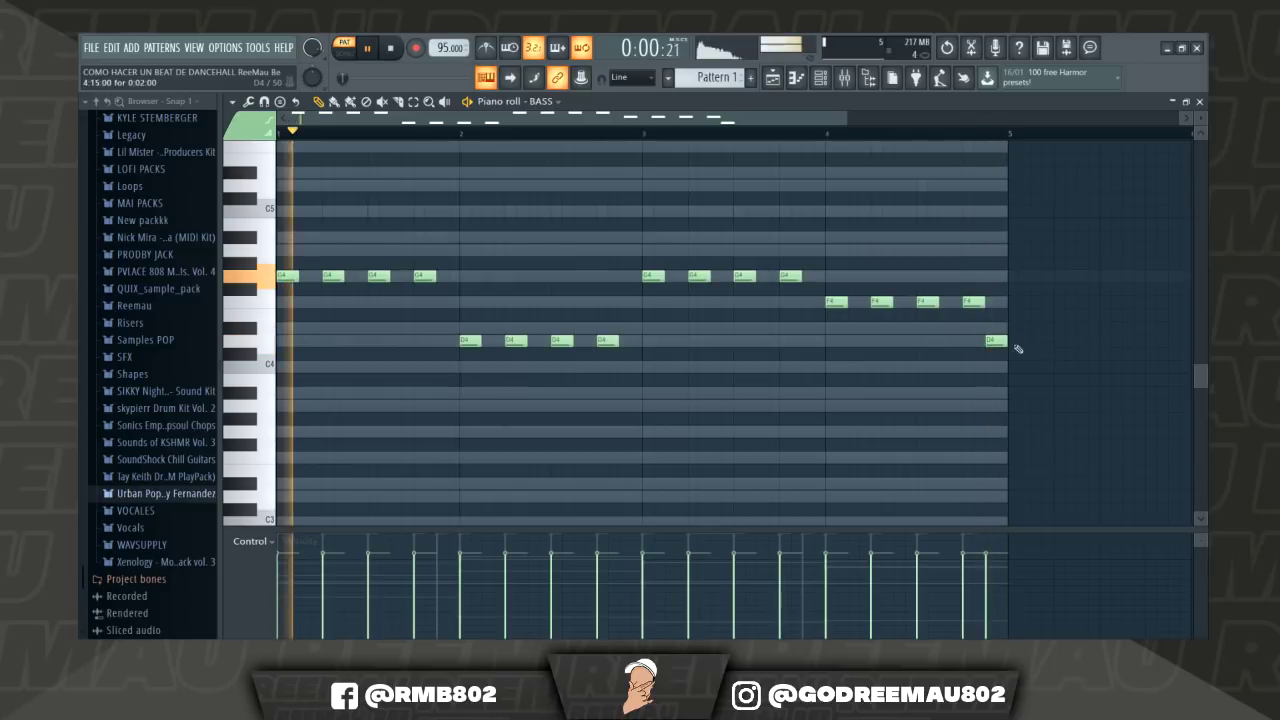
{"action": "left_click", "coordinate": [829, 82]}
{"action": "key", "text": "space"}
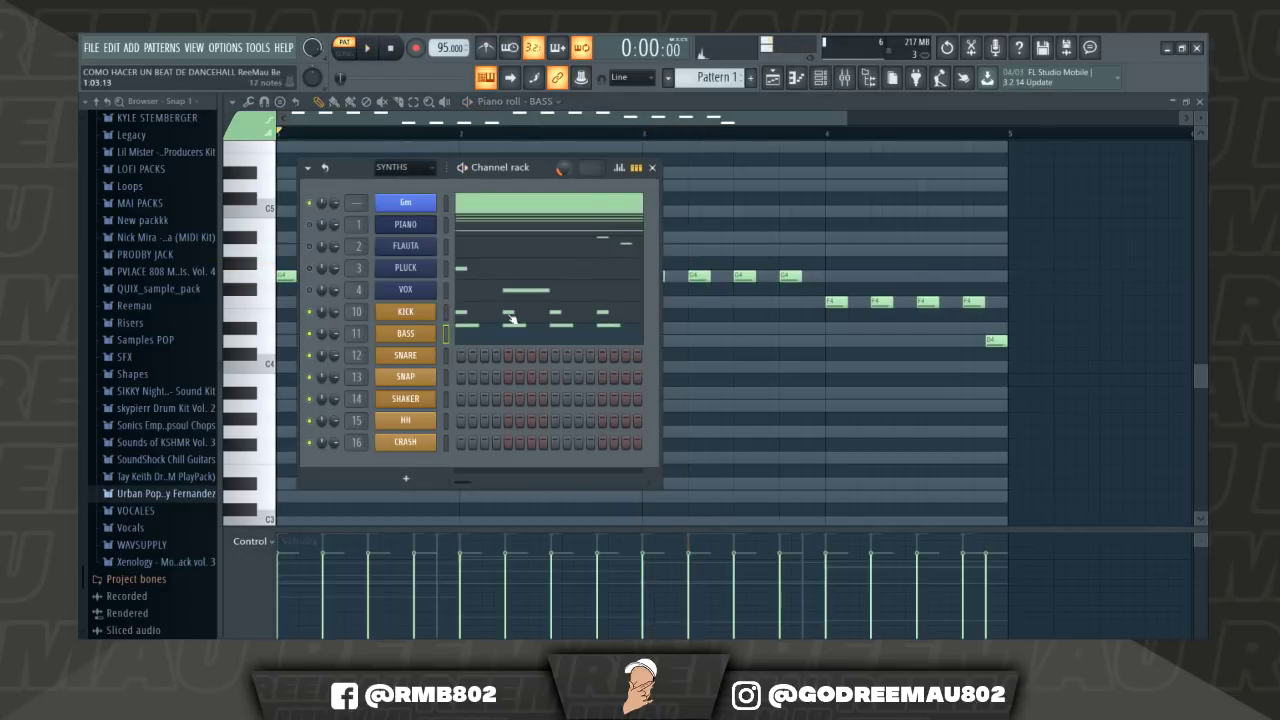
Add one-step C5 notes on steps 4, 7, 12 and 15 of bar 1 in the SNARE channel.
{"action": "left_click", "coordinate": [405, 355]}
{"action": "key", "text": "F6"}
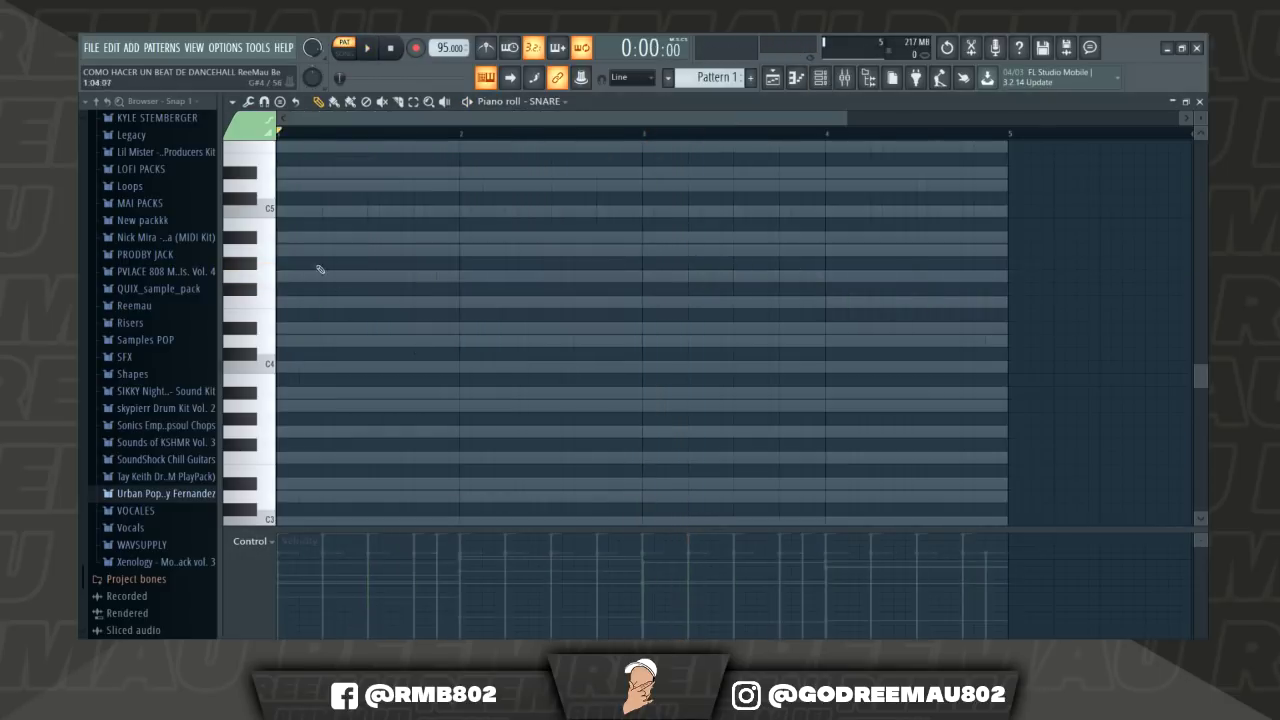
{"action": "left_click", "coordinate": [316, 277]}
{"action": "left_click_drag", "start_coordinate": [340, 305], "coordinate": [316, 258]}
{"action": "scroll", "coordinate": [373, 323], "scroll_direction": "up", "scroll_amount": 4}
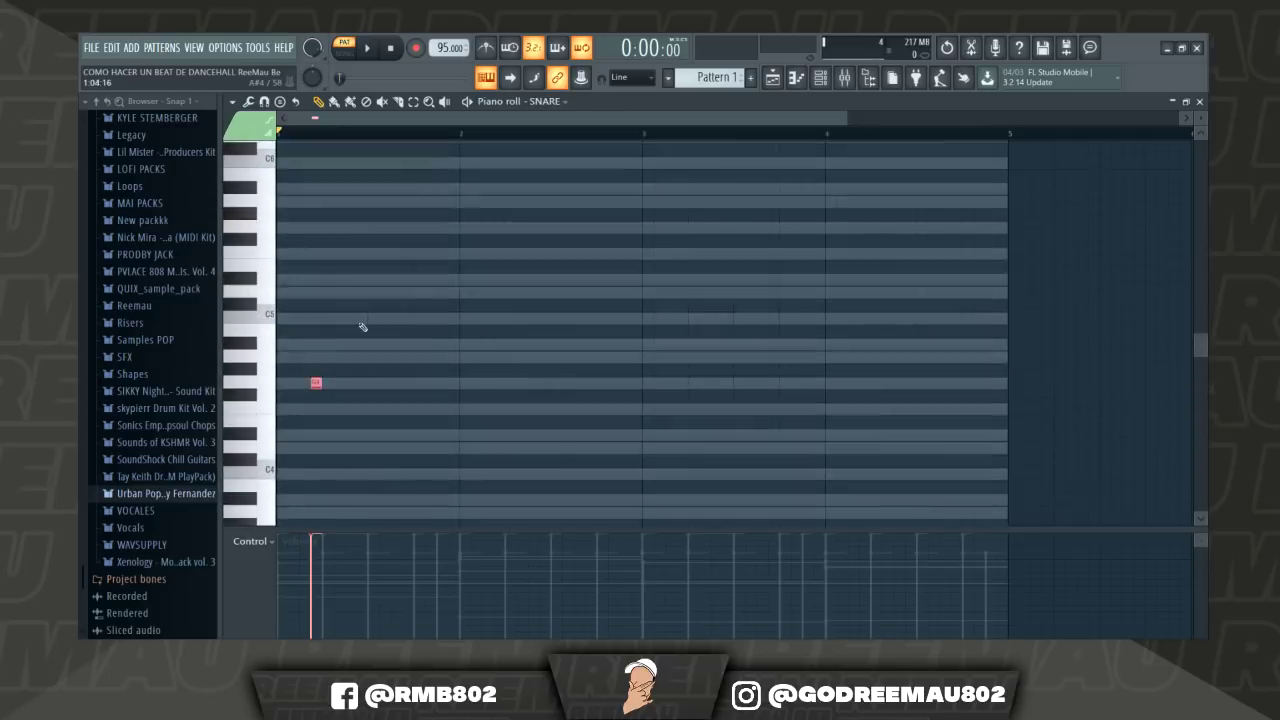
{"action": "left_click", "coordinate": [316, 393]}
{"action": "left_click_drag", "start_coordinate": [316, 393], "coordinate": [316, 327]}
{"action": "left_click", "coordinate": [349, 328]}
{"action": "left_click", "coordinate": [406, 328]}
{"action": "left_click", "coordinate": [441, 328]}
Duplicate the bar 1 snare pattern across bars 2 to 4 and clear the time selection.
{"action": "left_click_drag", "start_coordinate": [460, 131], "coordinate": [278, 131]}
{"action": "key", "text": "ctrl+b"}
{"action": "key", "text": "ctrl+b"}
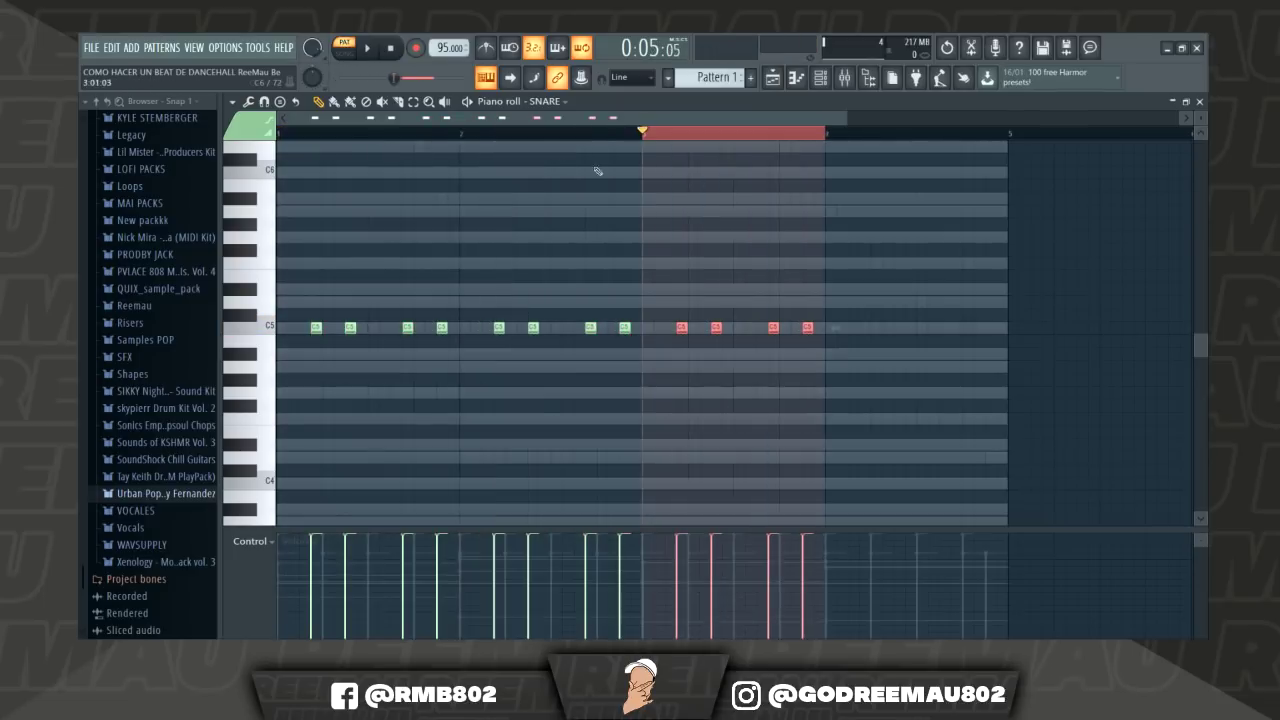
{"action": "key", "text": "ctrl+b"}
{"action": "left_click", "coordinate": [829, 133]}
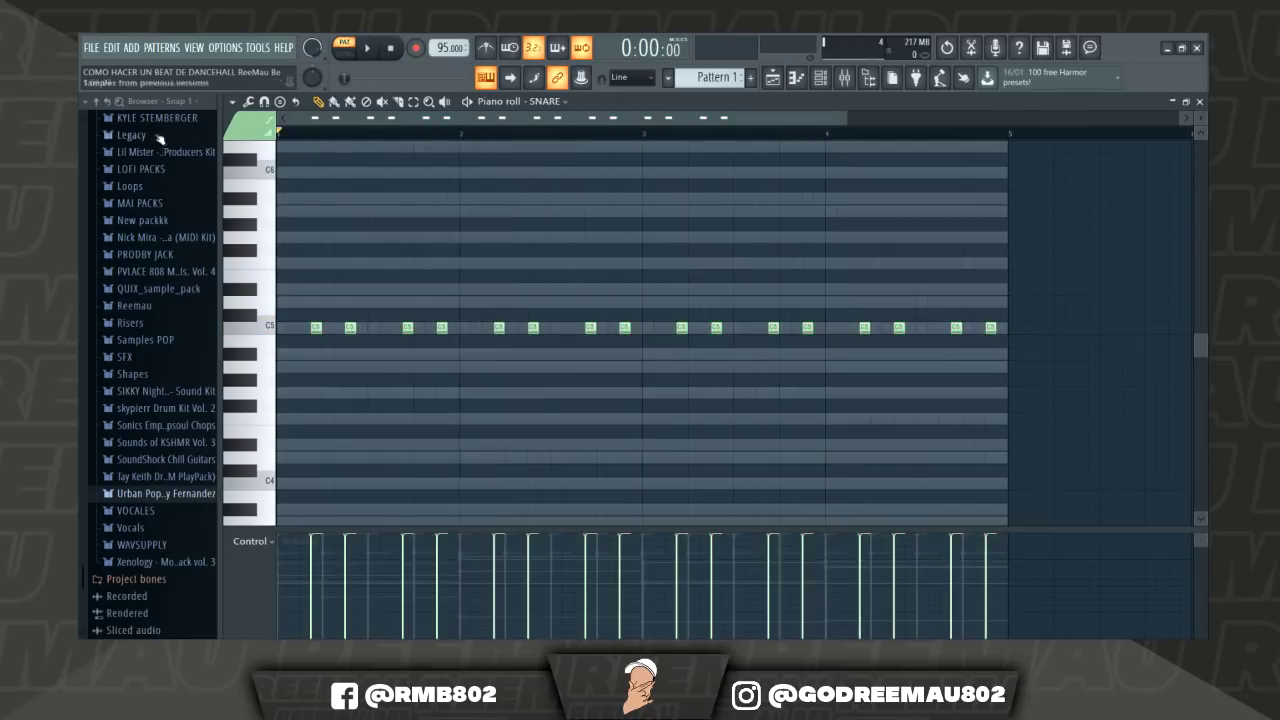
Play back the kick, bass and snare with the channel rack shown, then stop playback.
{"action": "left_click", "coordinate": [824, 82]}
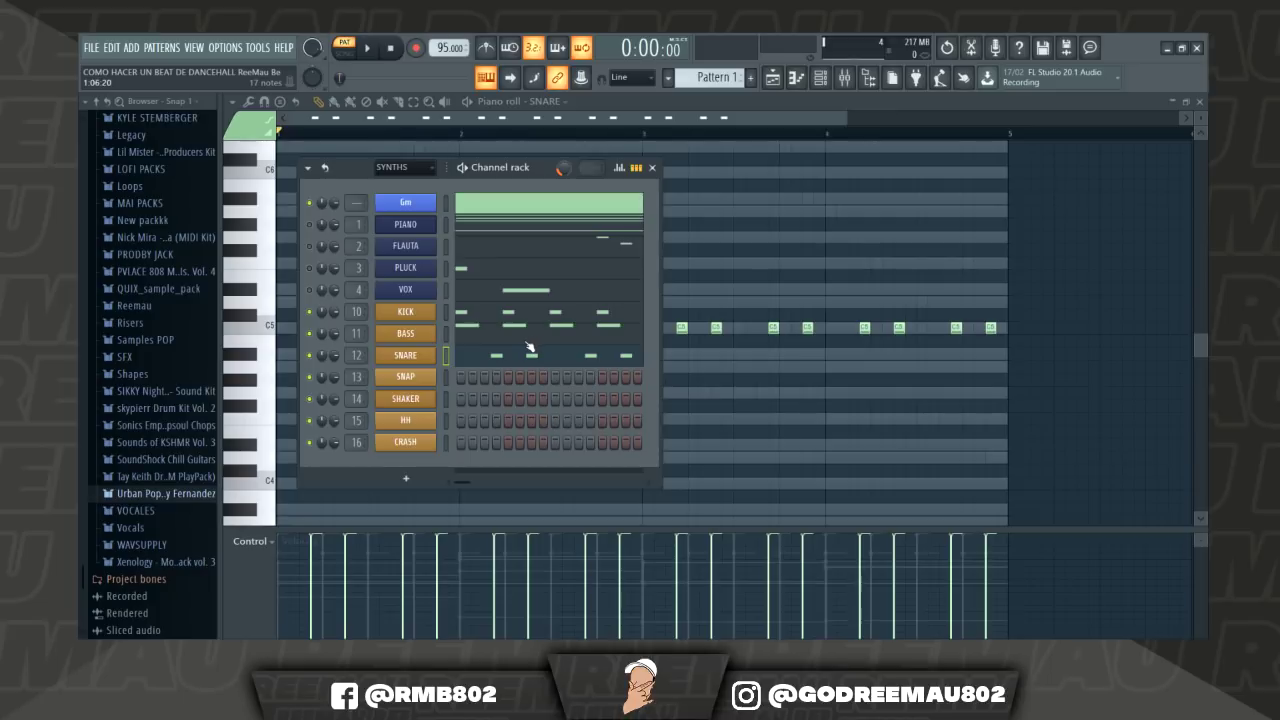
{"action": "left_click", "coordinate": [369, 53]}
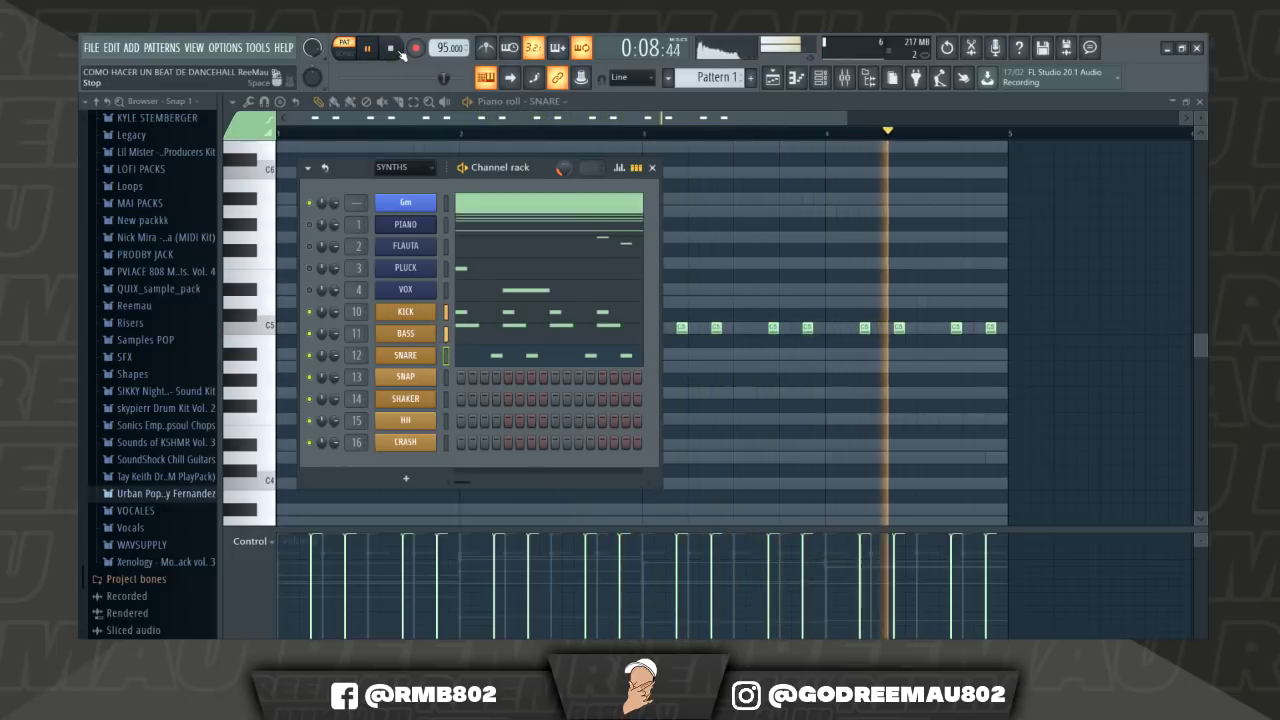
{"action": "left_click", "coordinate": [397, 51]}
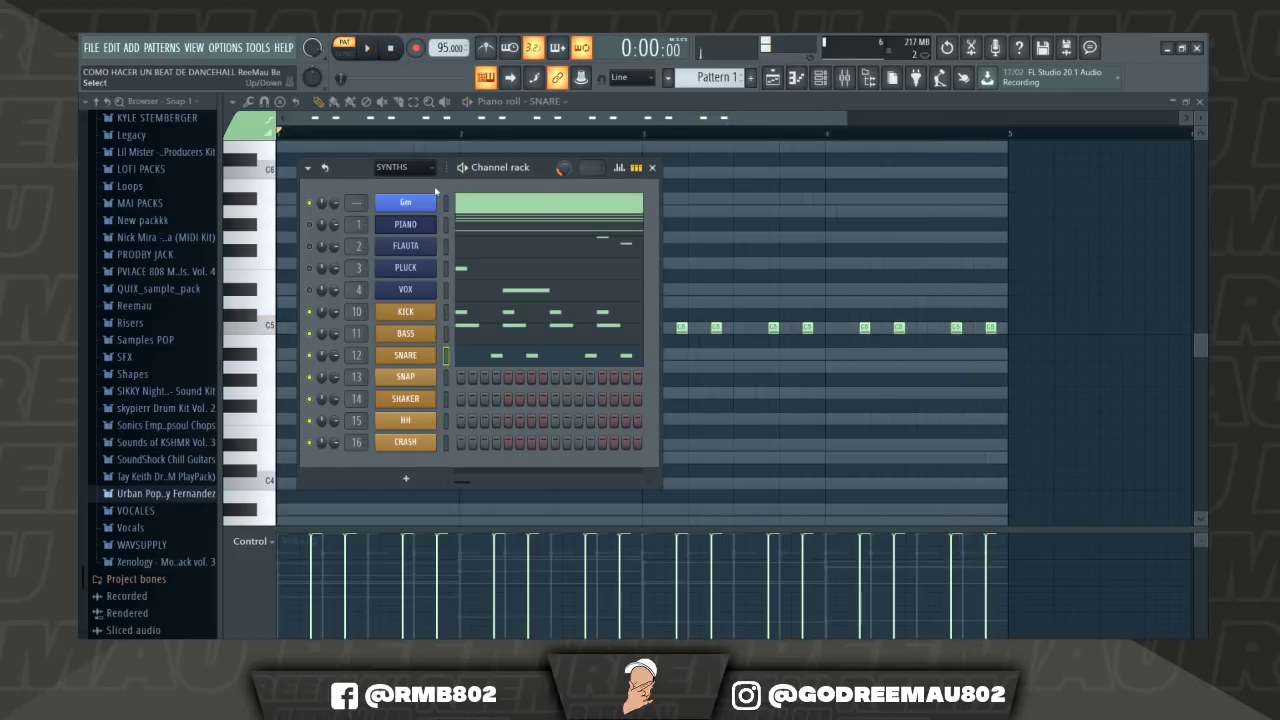
Add one-step C5 notes on beats 2 and 4 of bar 1 in the SNAP channel.
{"action": "left_click", "coordinate": [445, 378]}
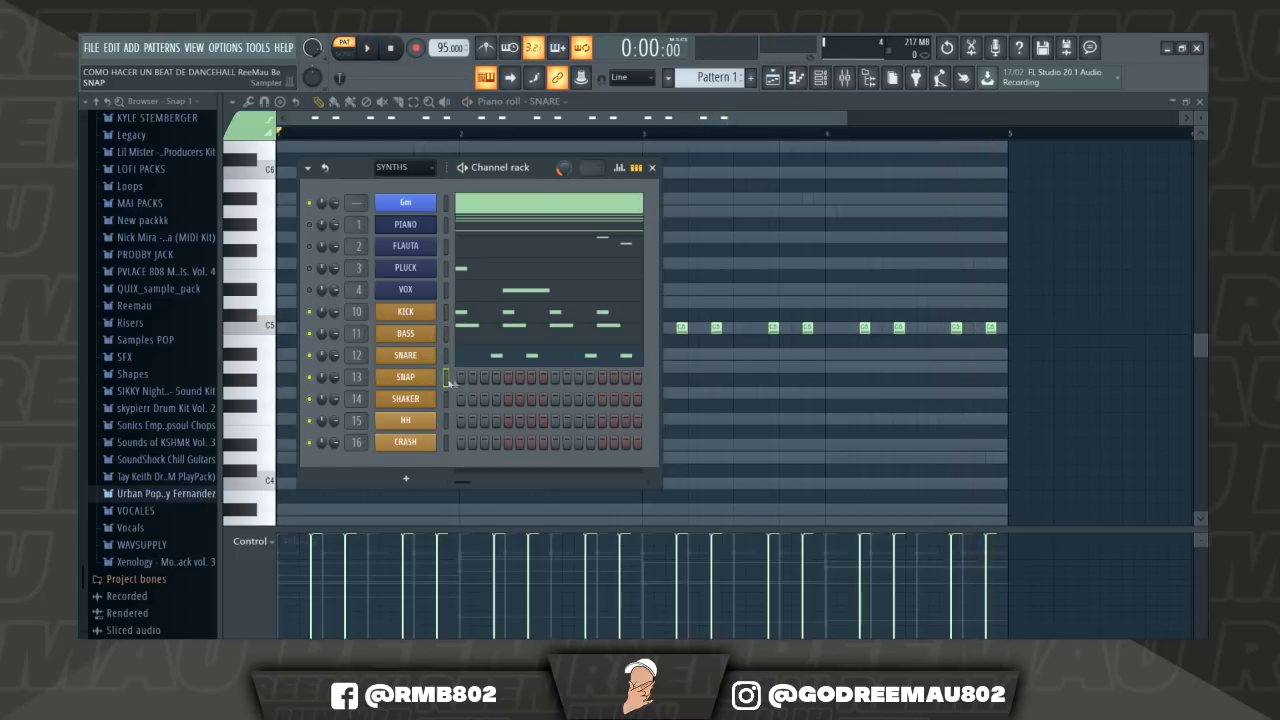
{"action": "key", "text": "F6"}
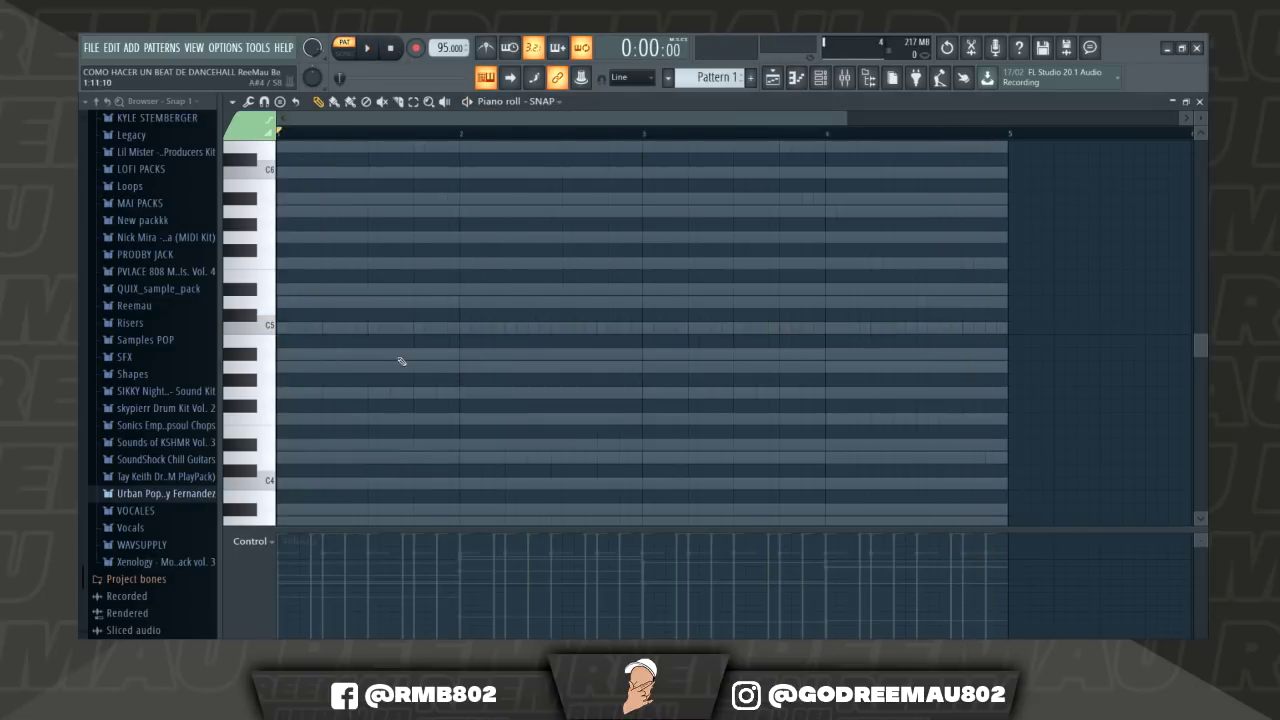
{"action": "left_click", "coordinate": [326, 329]}
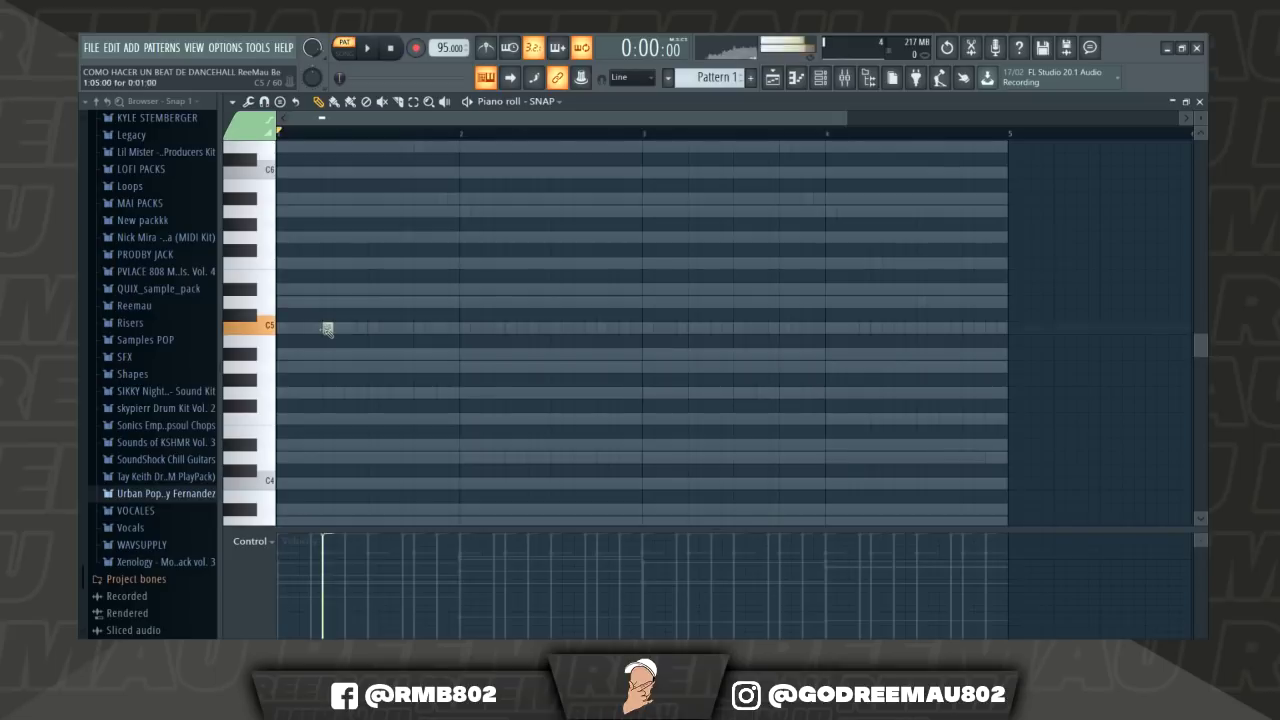
{"action": "left_click", "coordinate": [418, 329]}
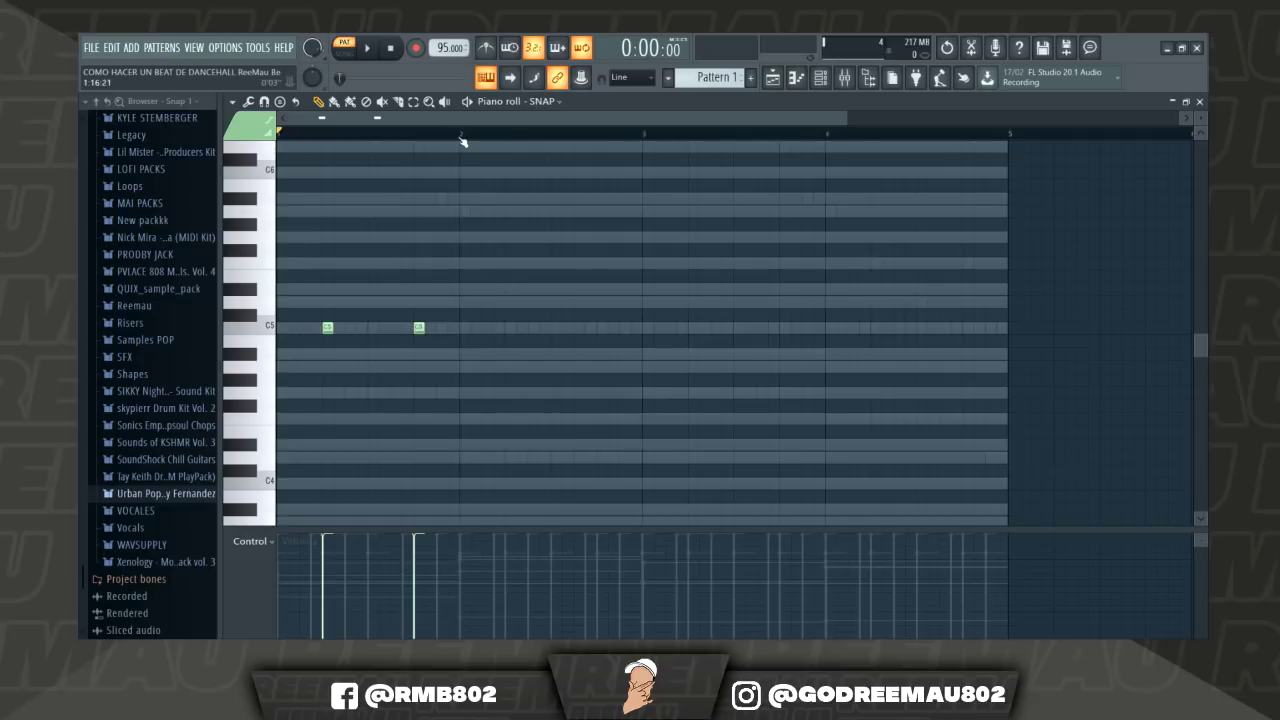
Duplicate the bar 1 snap hits across bars 2 to 4 and clear the time selection.
{"action": "left_click_drag", "start_coordinate": [463, 136], "coordinate": [412, 136]}
{"action": "key", "text": "ctrl+b"}
{"action": "key", "text": "ctrl+b"}
{"action": "key", "text": "ctrl+b"}
{"action": "left_click", "coordinate": [830, 136]}
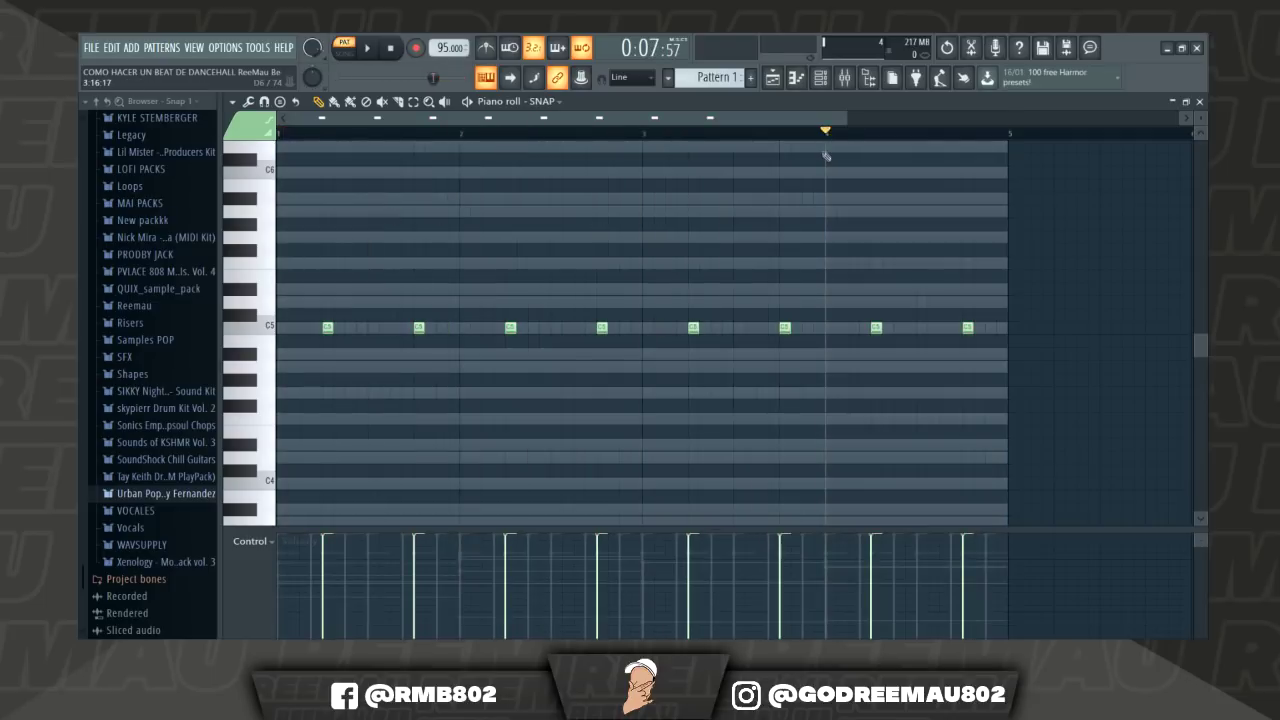
Add one-step C5 notes at step 11 of bars 2 and 4 in the SHAKER channel while the pattern plays.
{"action": "left_click", "coordinate": [822, 78]}
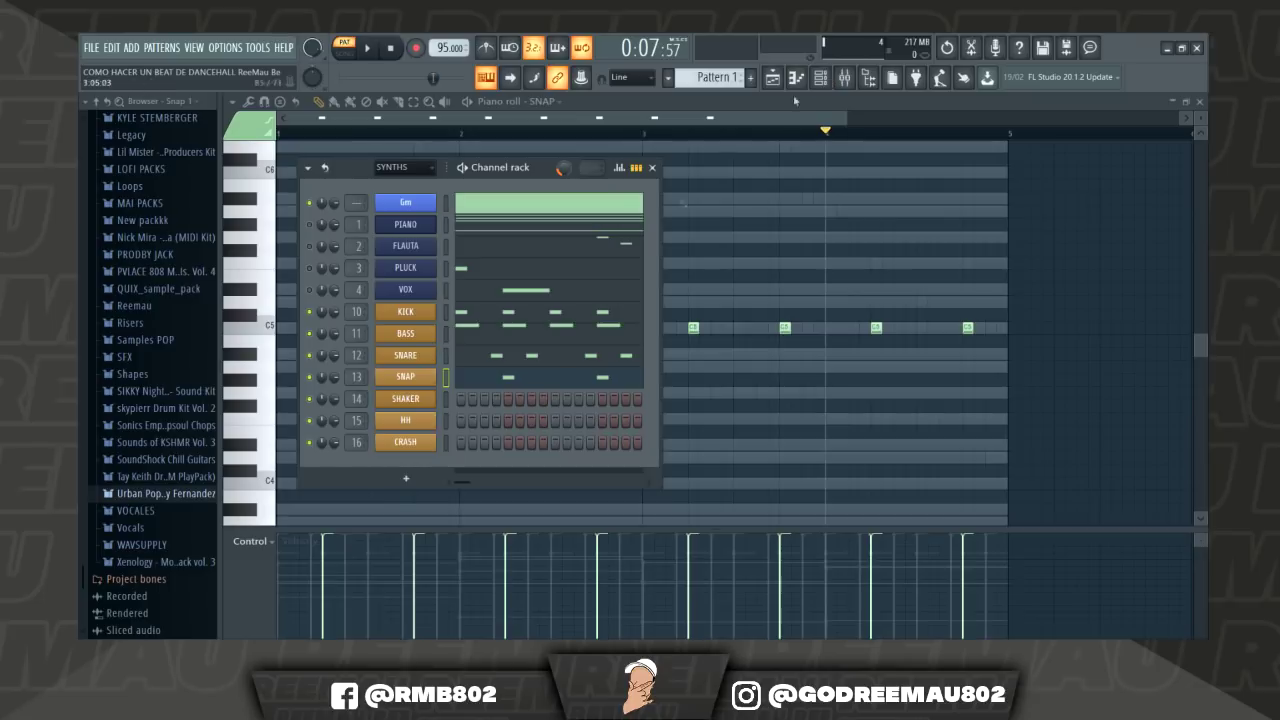
{"action": "left_click", "coordinate": [447, 399]}
{"action": "key", "text": "F7"}
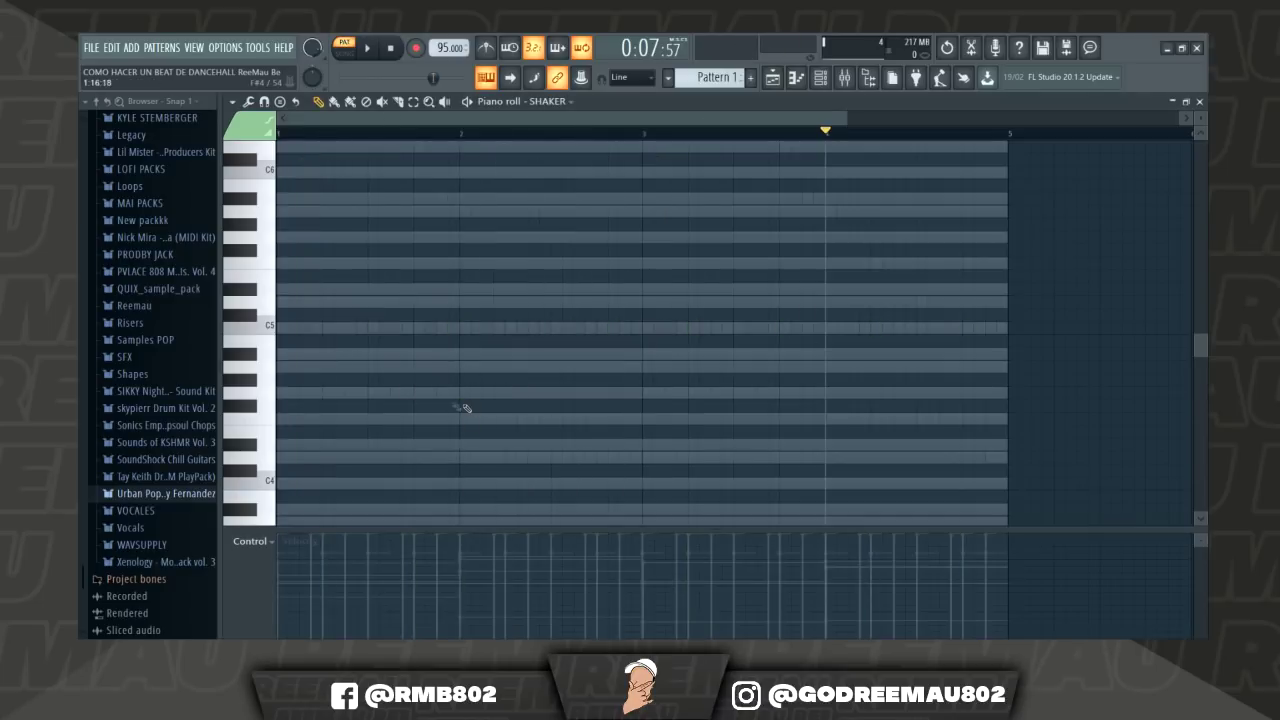
{"action": "key", "text": "space"}
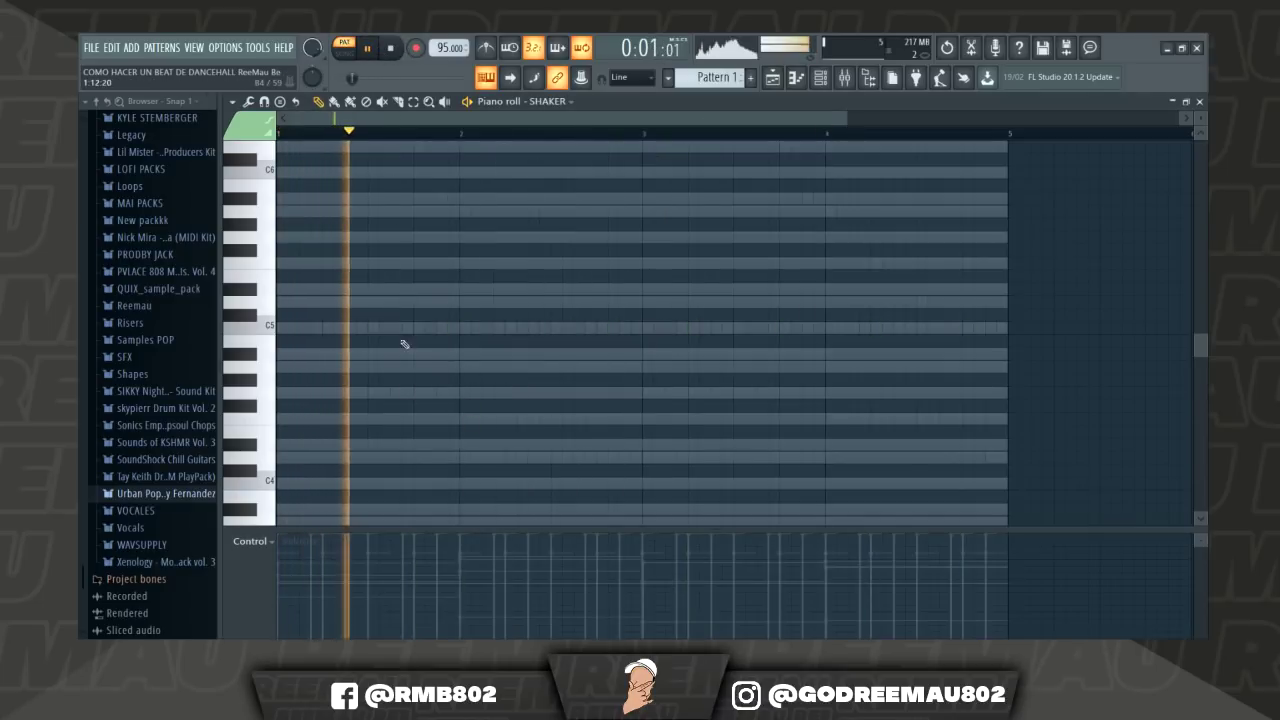
{"action": "left_click", "coordinate": [588, 328]}
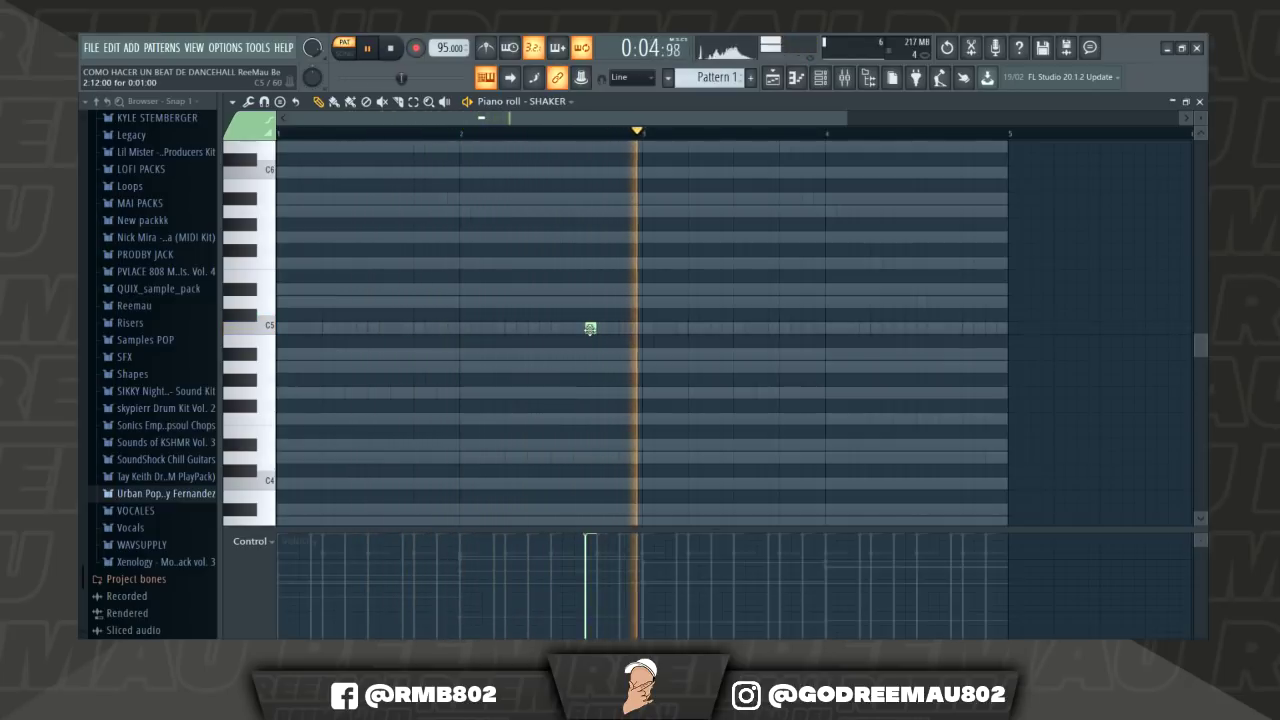
{"action": "left_click_drag", "start_coordinate": [590, 328], "coordinate": [580, 328]}
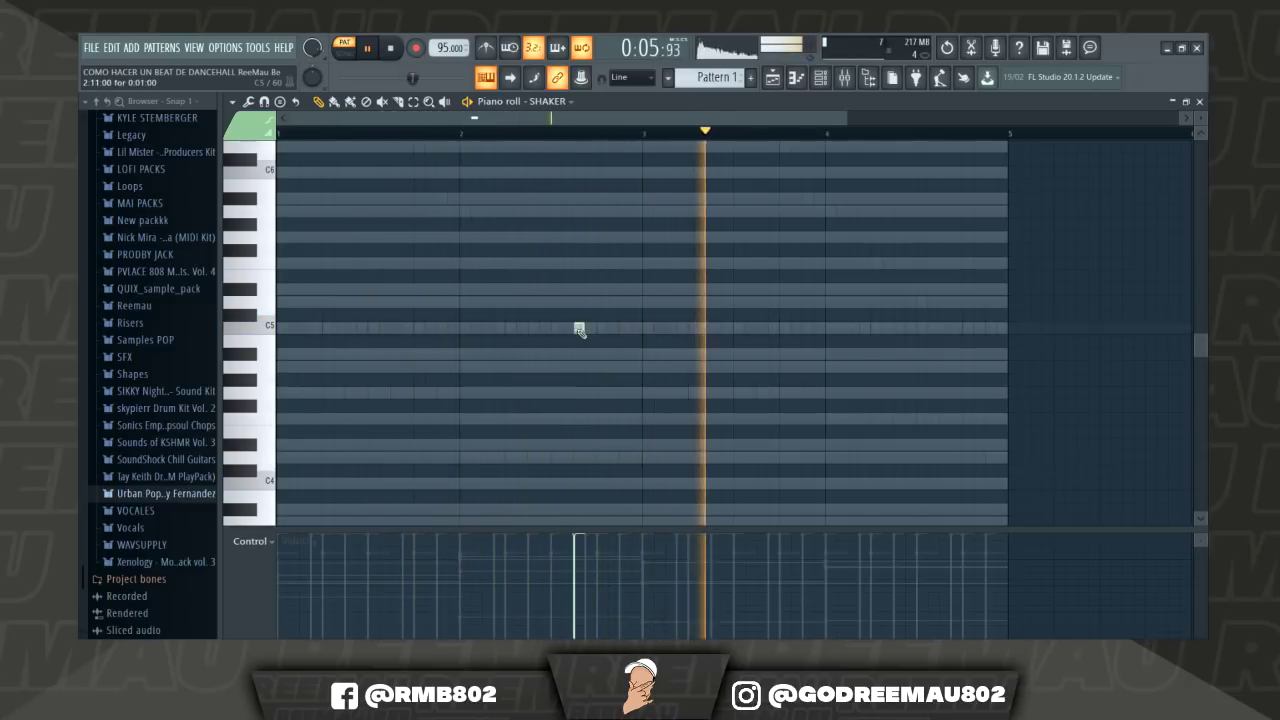
{"action": "left_click", "coordinate": [943, 327]}
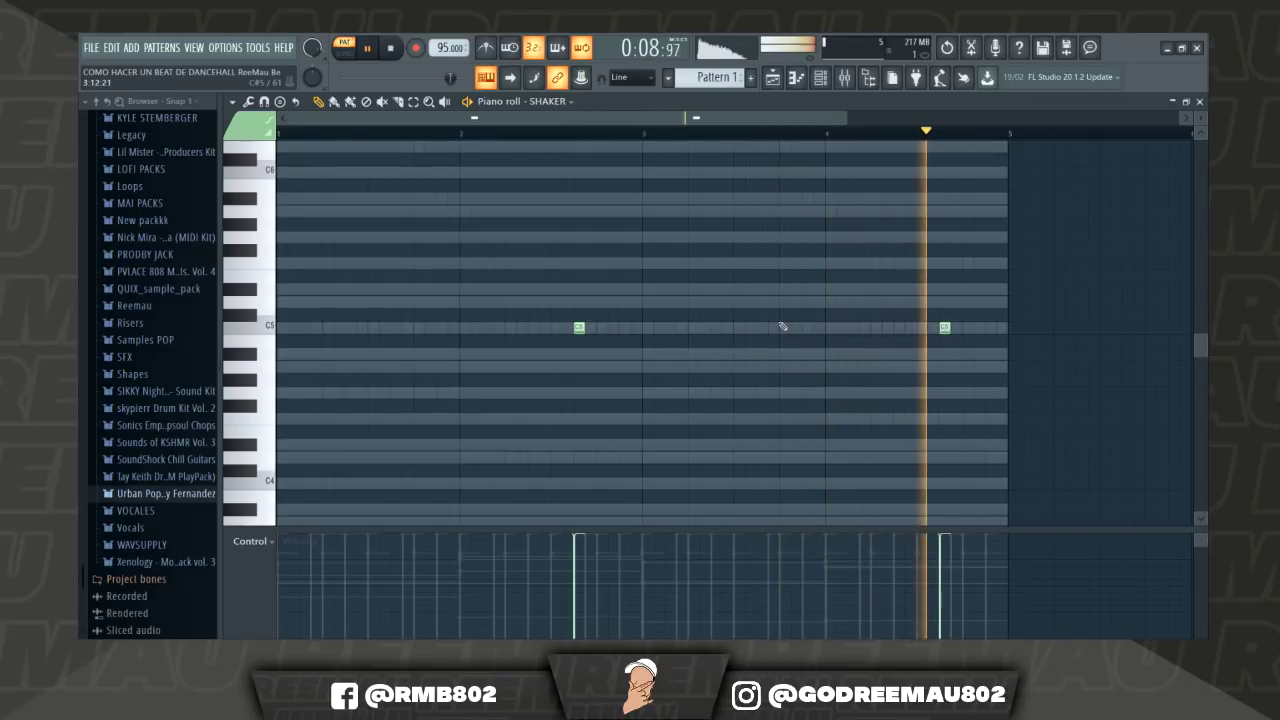
{"action": "key", "text": "space"}
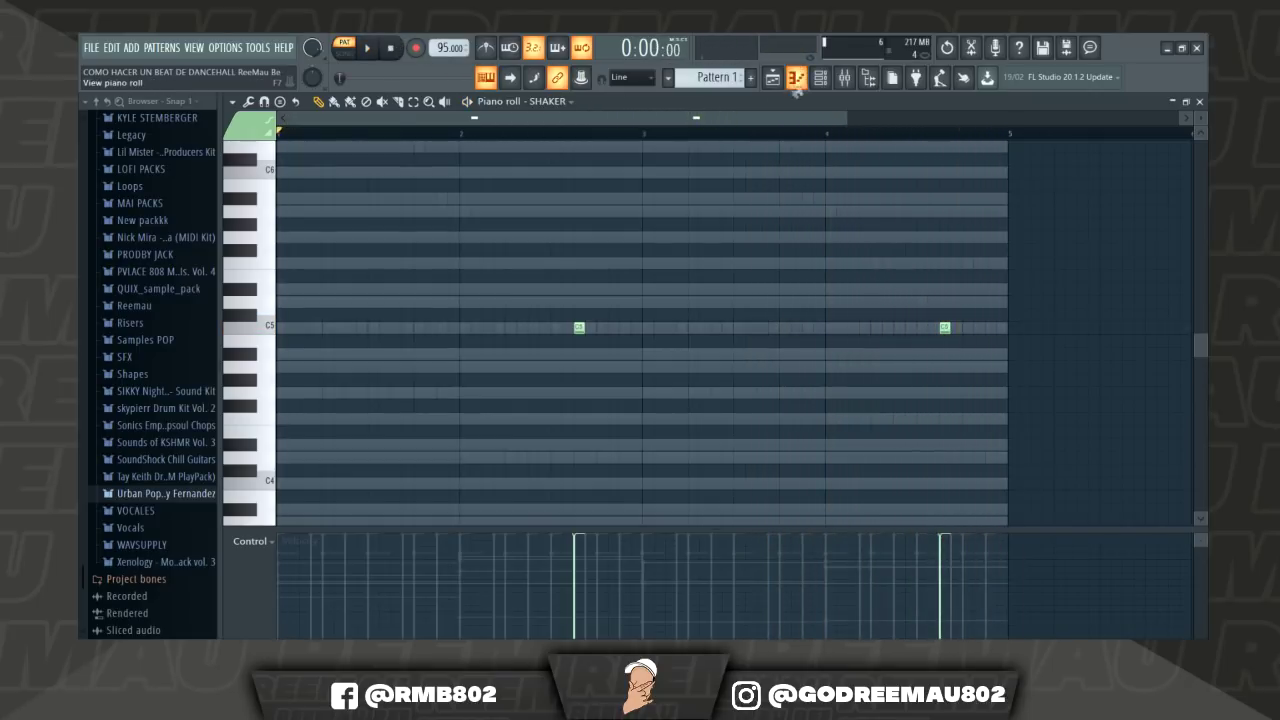
Fill the HH channel with one-step C5 notes on every second step across the four bars.
{"action": "key", "text": "F6"}
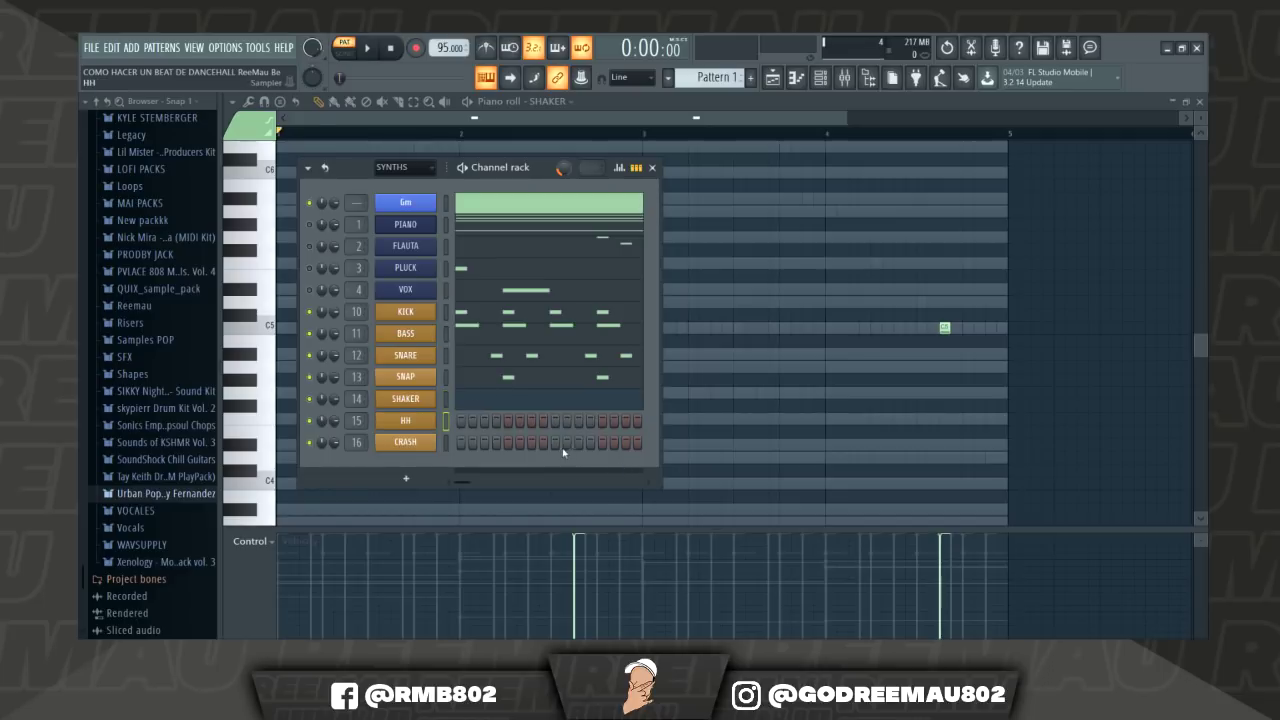
{"action": "left_click", "coordinate": [405, 420]}
{"action": "key", "text": "F6"}
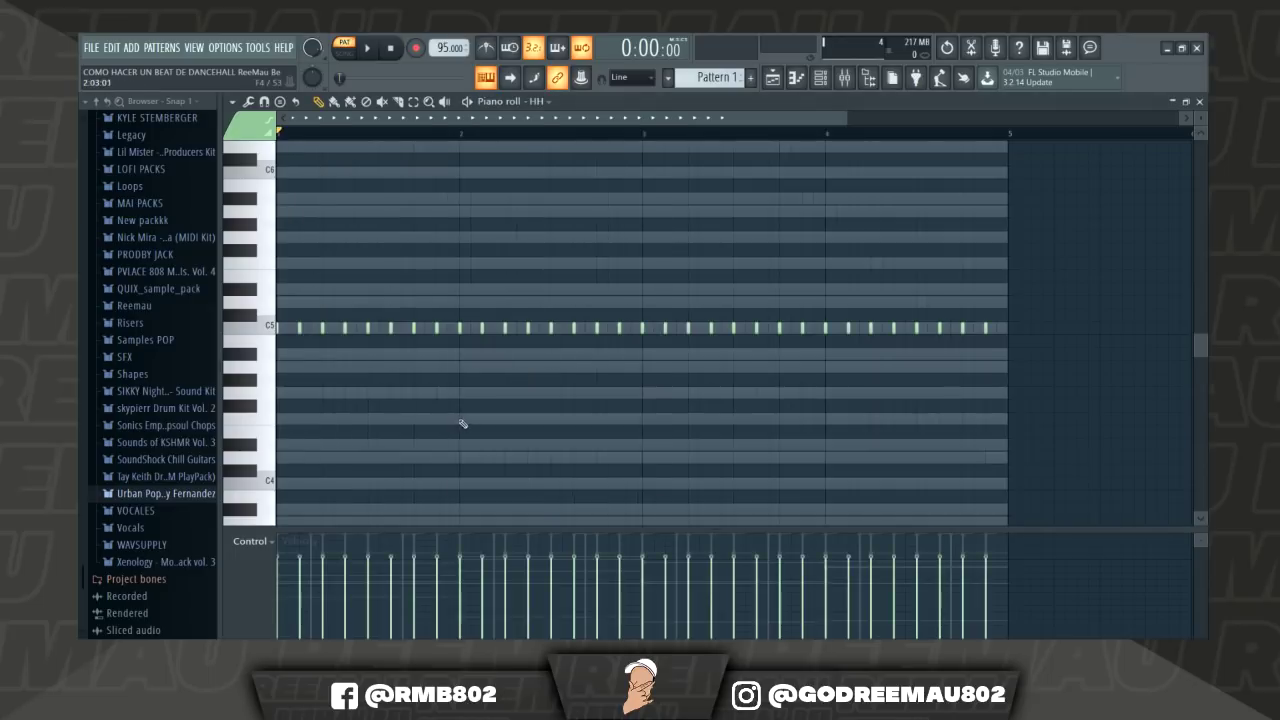
{"action": "key", "text": "ctrl+l"}
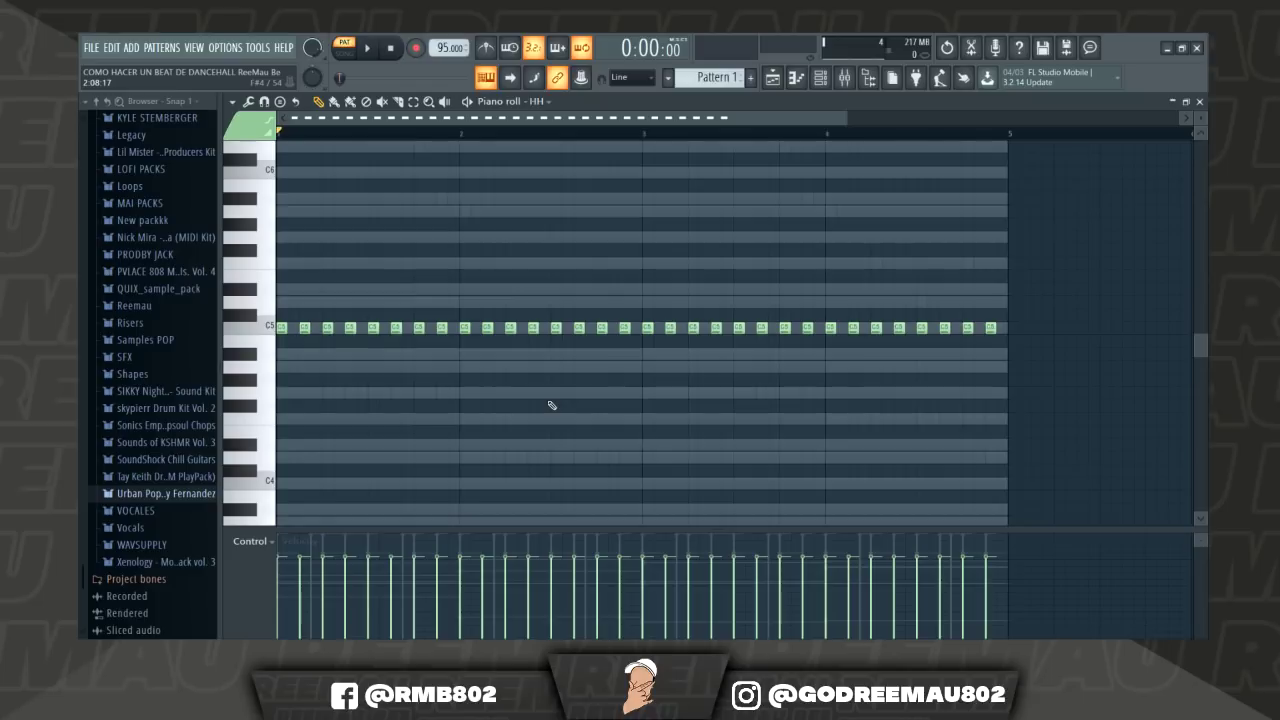
Randomize the hi-hat note velocities, raise all of them slightly, and play back the pattern.
{"action": "key", "text": "alt+r"}
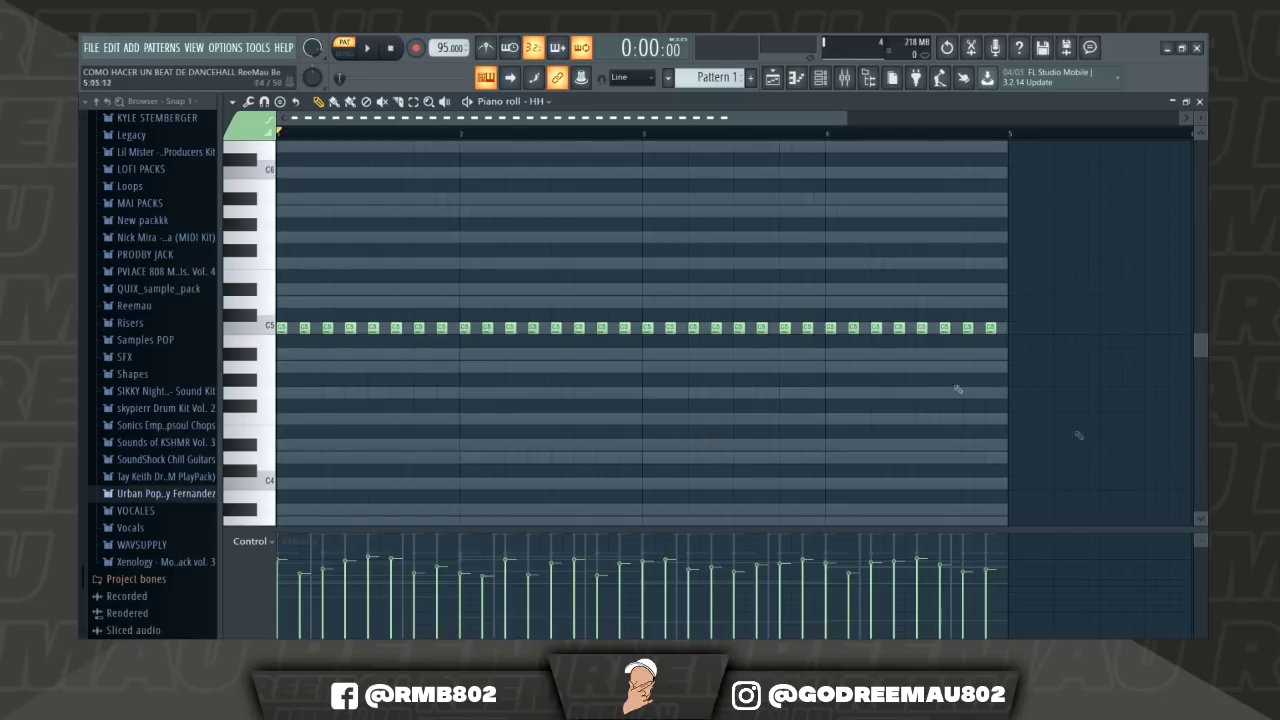
{"action": "left_click_drag", "start_coordinate": [1115, 437], "coordinate": [941, 374]}
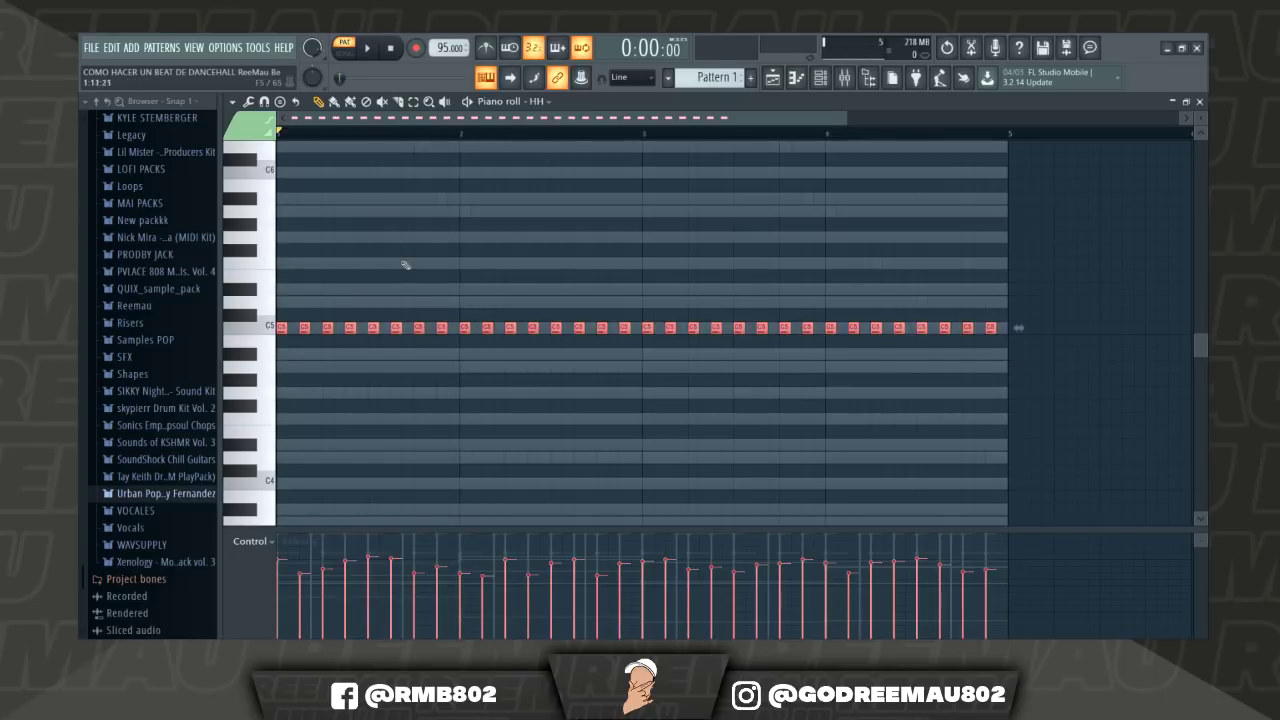
{"action": "key", "text": "space"}
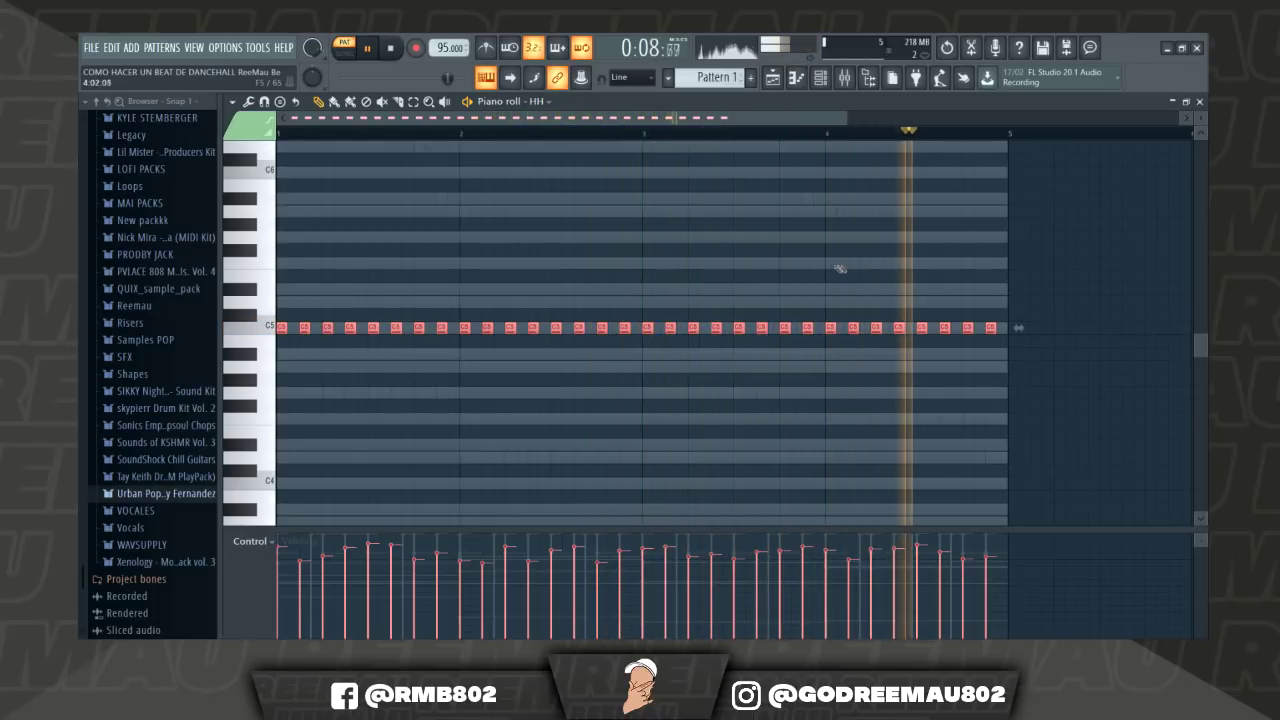
{"action": "key", "text": "space"}
Place a single one-step C5 note on the first step of bar 1 in the CRASH channel.
{"action": "left_click", "coordinate": [820, 77]}
{"action": "left_click", "coordinate": [424, 452]}
{"action": "key", "text": "F6"}
{"action": "right_click", "coordinate": [465, 445]}
{"action": "left_click", "coordinate": [281, 328]}
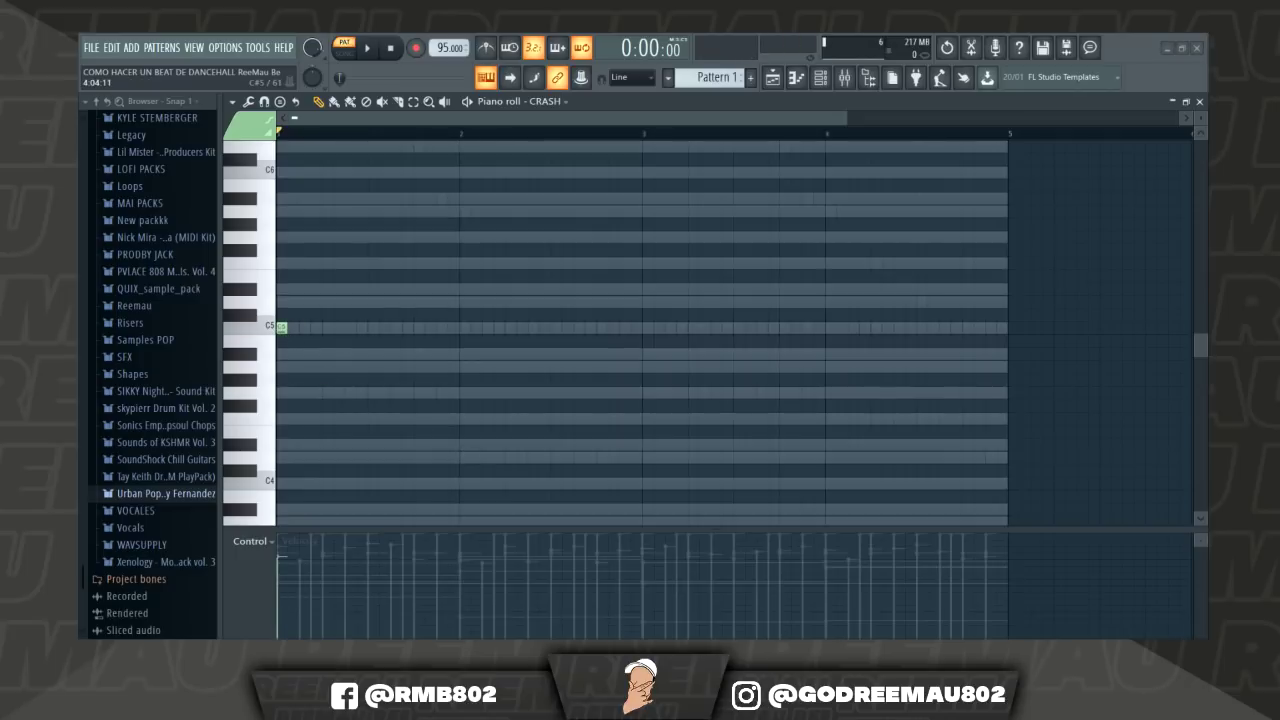
{"action": "left_click", "coordinate": [281, 328]}
{"action": "right_click", "coordinate": [1056, 269]}
Play back the drum and bass patterns with the channel rack shown, then stop playback.
{"action": "left_click", "coordinate": [826, 77]}
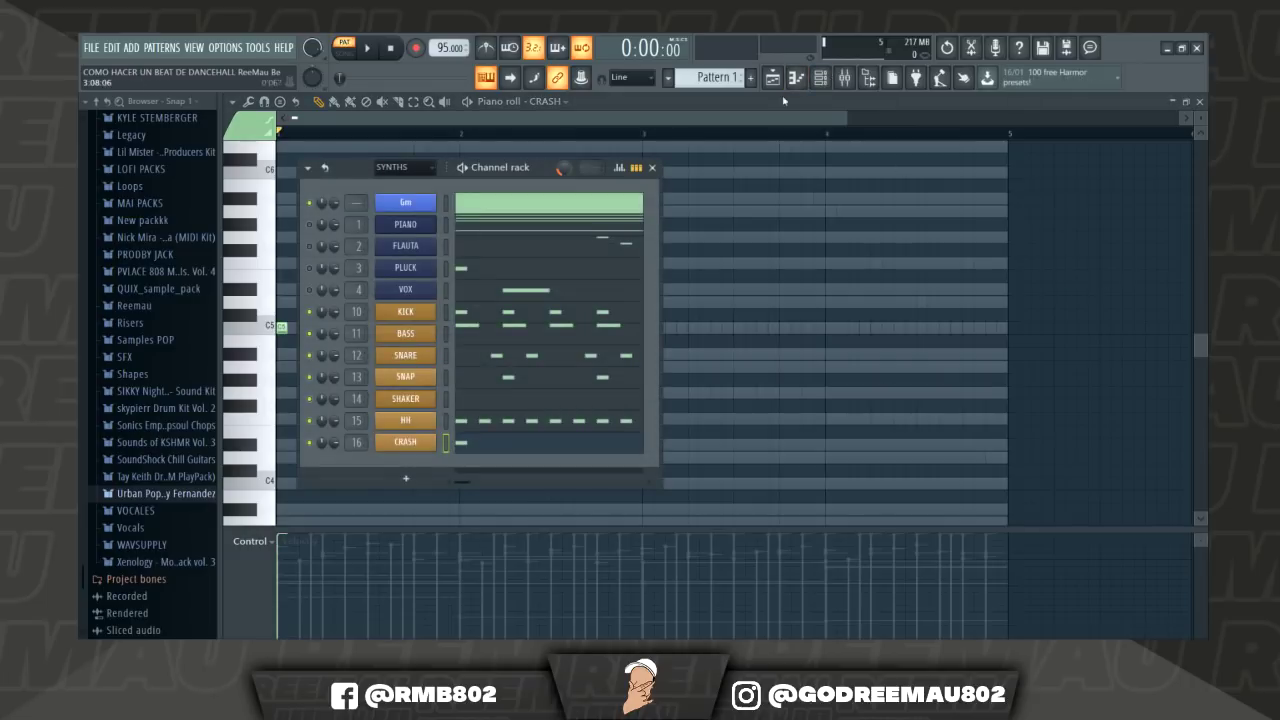
{"action": "key", "text": "space"}
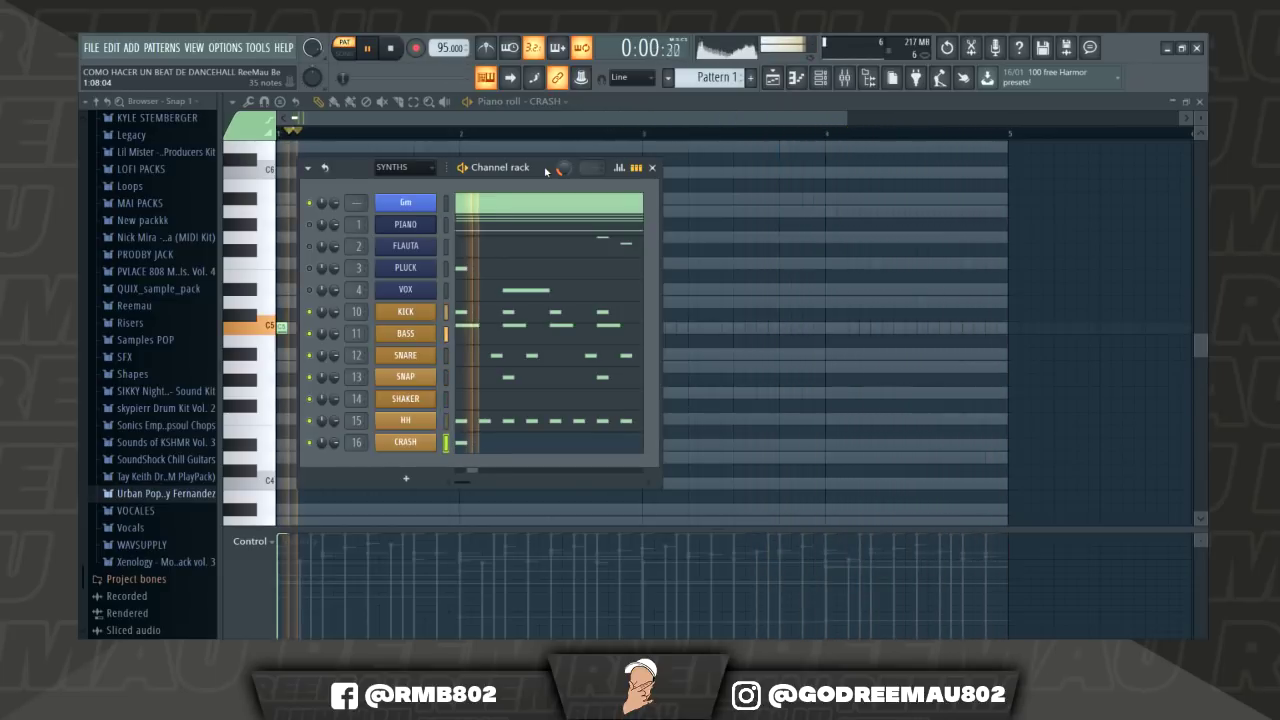
{"action": "key", "text": "space"}
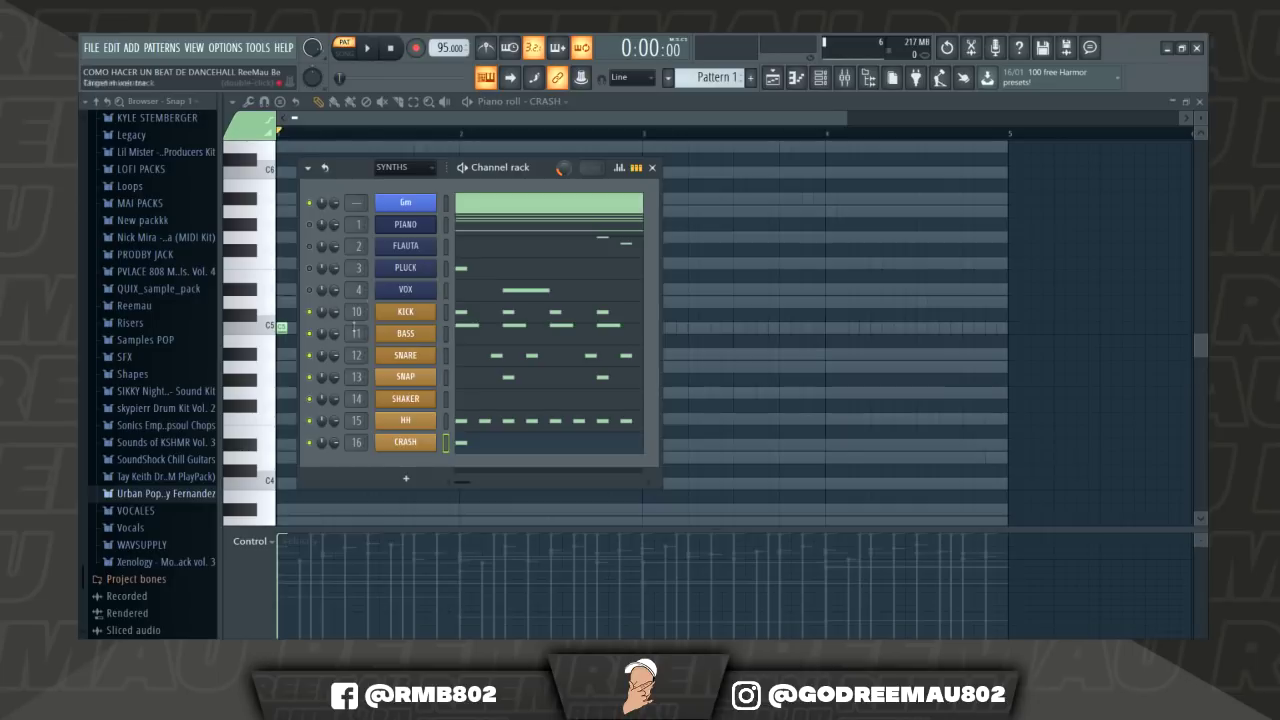
Unmute the PIANO, FLAUTA, PLUCK and VOX channels and play the full pattern together with the drums.
{"action": "left_click", "coordinate": [309, 246]}
{"action": "left_click", "coordinate": [309, 224]}
{"action": "left_click", "coordinate": [369, 48]}
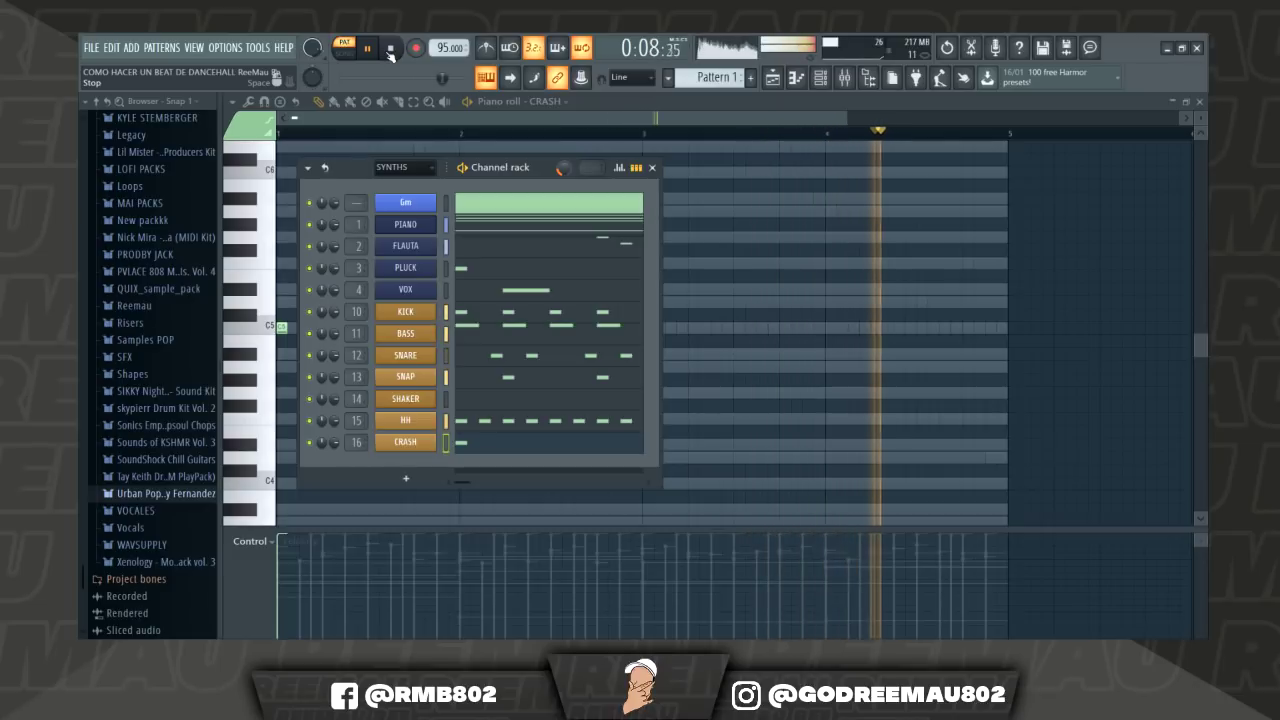
{"action": "left_click", "coordinate": [390, 48]}
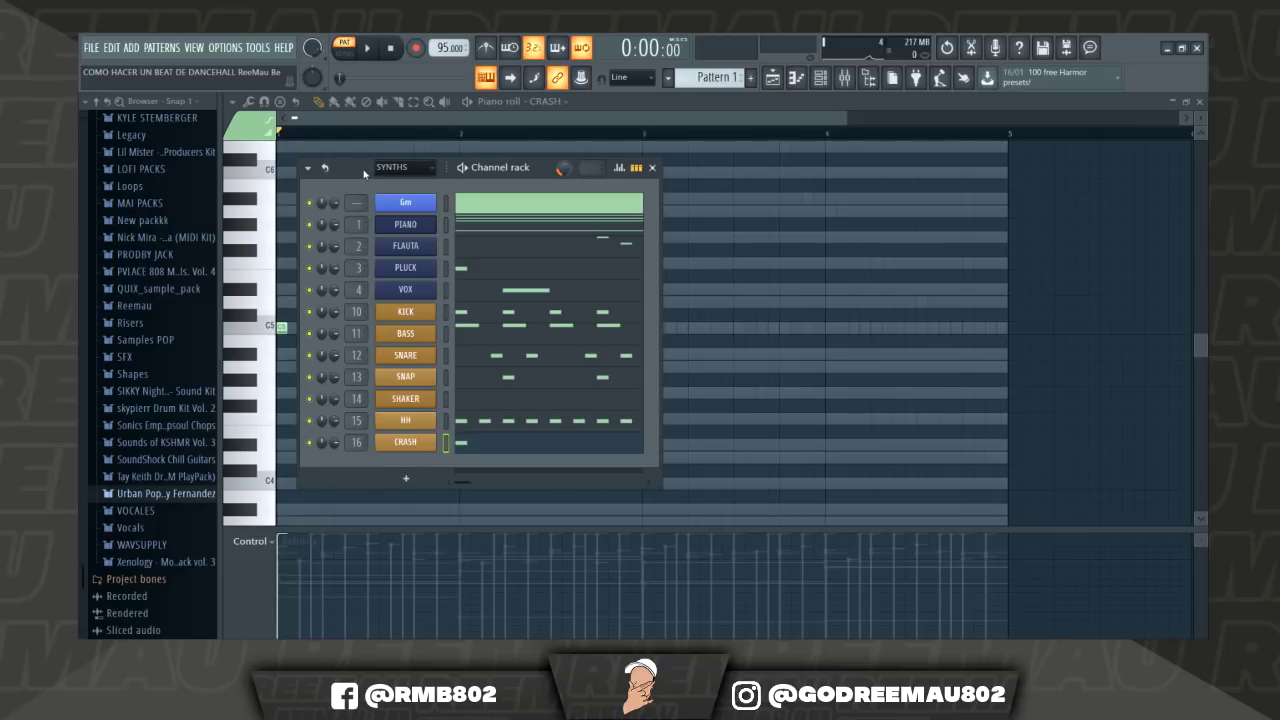
Load Fruity parametric EQ 2 on the PIANO mixer track and adjust its low and high bands during playback.
{"action": "key", "text": "space"}
{"action": "left_click", "coordinate": [844, 77]}
{"action": "left_click", "coordinate": [1058, 172]}
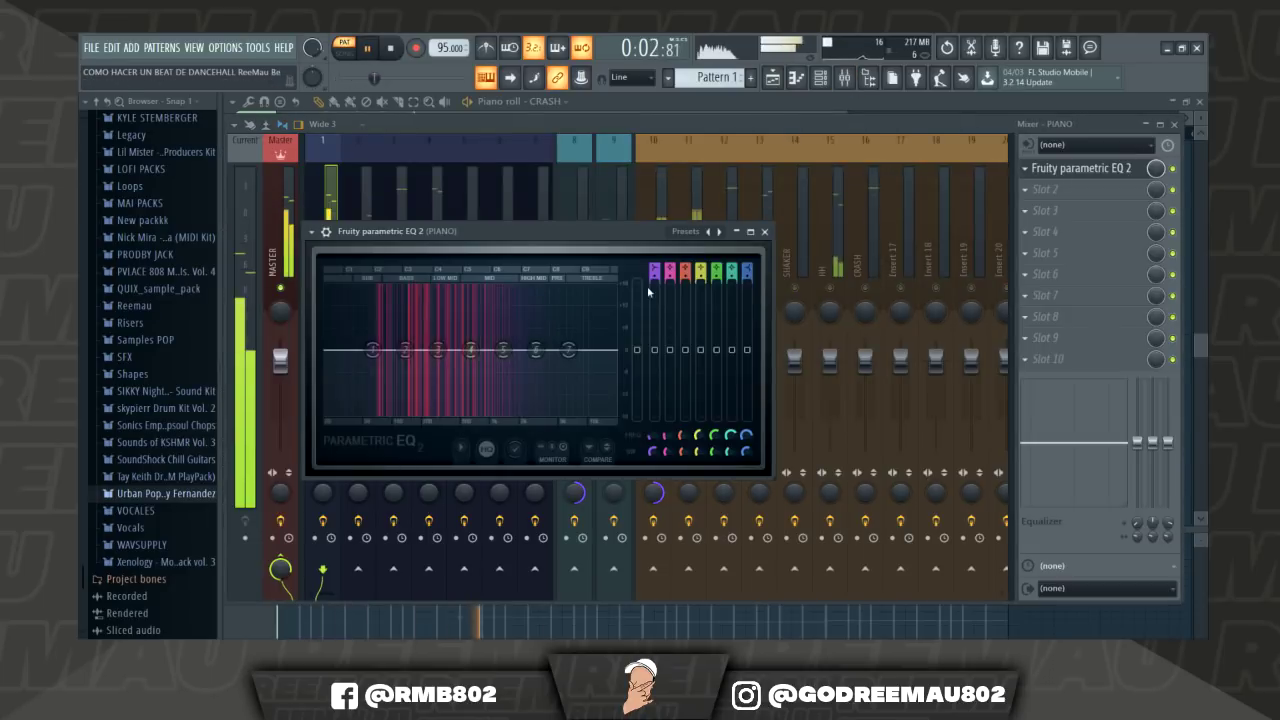
{"action": "left_click_drag", "start_coordinate": [335, 357], "coordinate": [417, 350]}
{"action": "key", "text": "space"}
{"action": "key", "text": "space"}
{"action": "left_click_drag", "start_coordinate": [612, 350], "coordinate": [557, 357]}
{"action": "key", "text": "space"}
{"action": "left_click", "coordinate": [765, 231]}
Add Fruity delay 2 as the second effect on the PIANO mixer track and audition the sound.
{"action": "left_click", "coordinate": [820, 77]}
{"action": "left_click", "coordinate": [820, 77]}
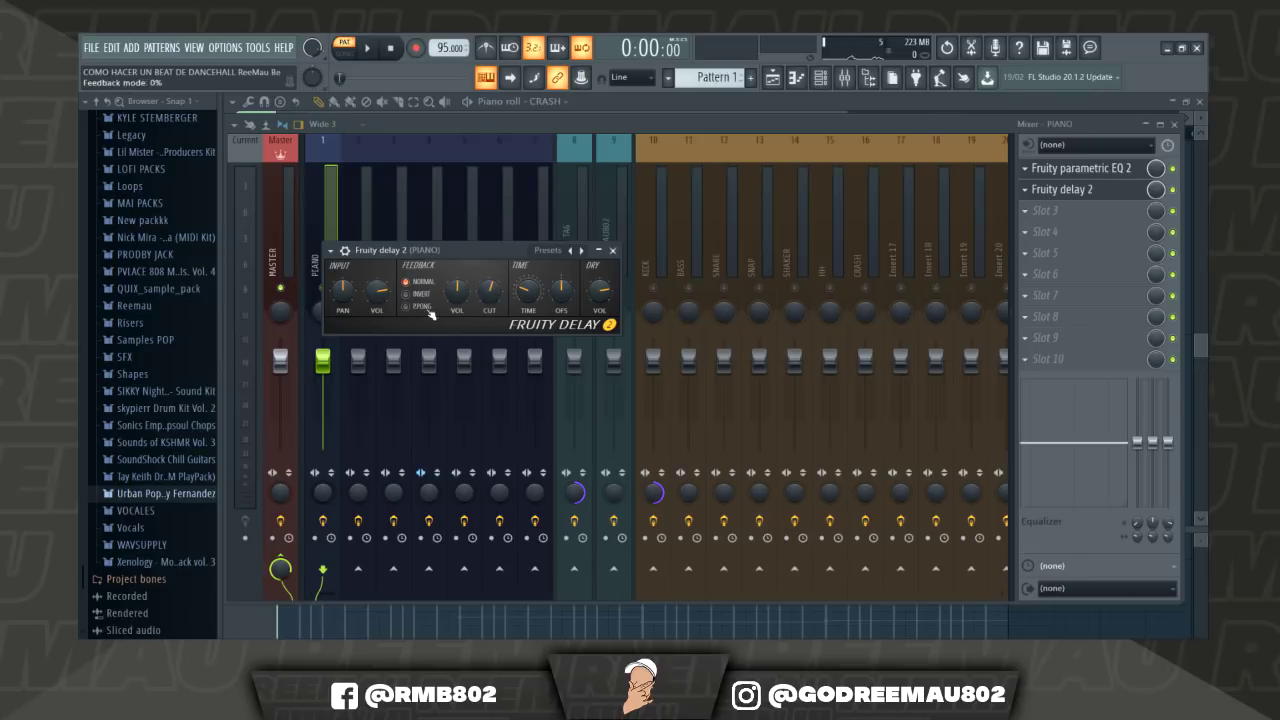
{"action": "left_click", "coordinate": [371, 286]}
{"action": "left_click", "coordinate": [1074, 176]}
{"action": "key", "text": "space"}
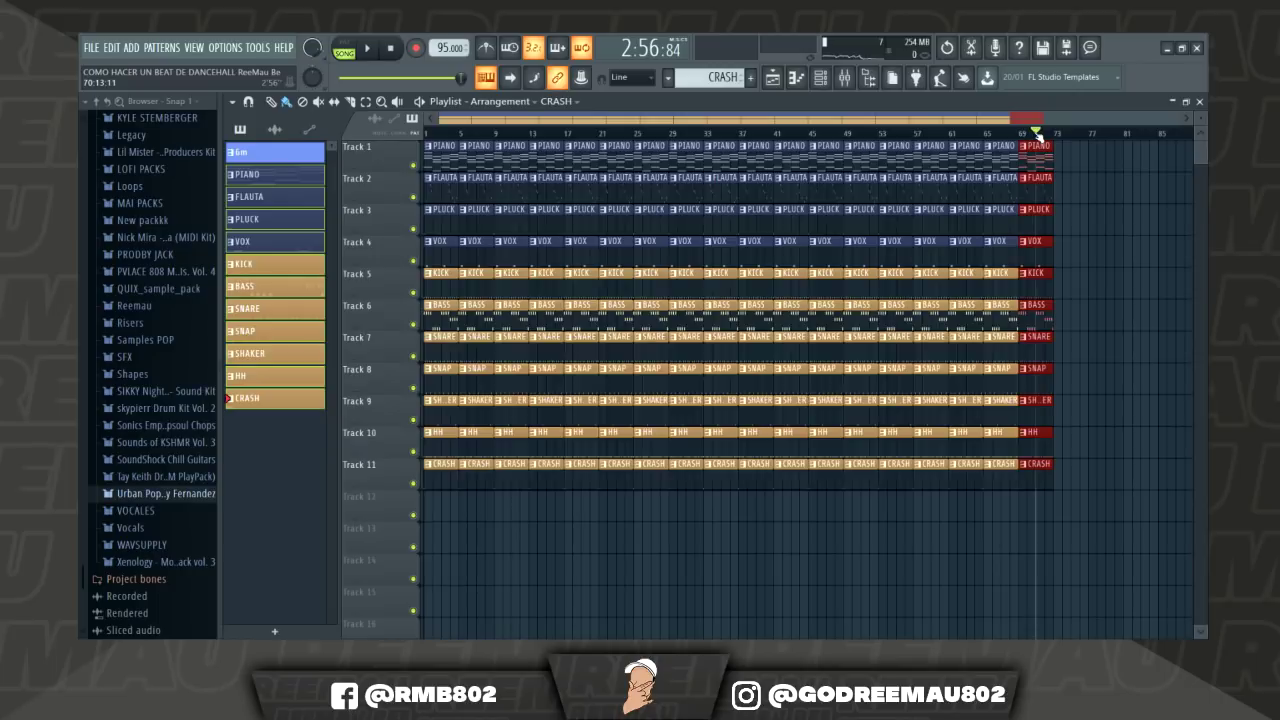
Delete every clip except PIANO from bars 1 to 4 of the playlist.
{"action": "left_click", "coordinate": [844, 77]}
{"action": "left_click", "coordinate": [772, 77]}
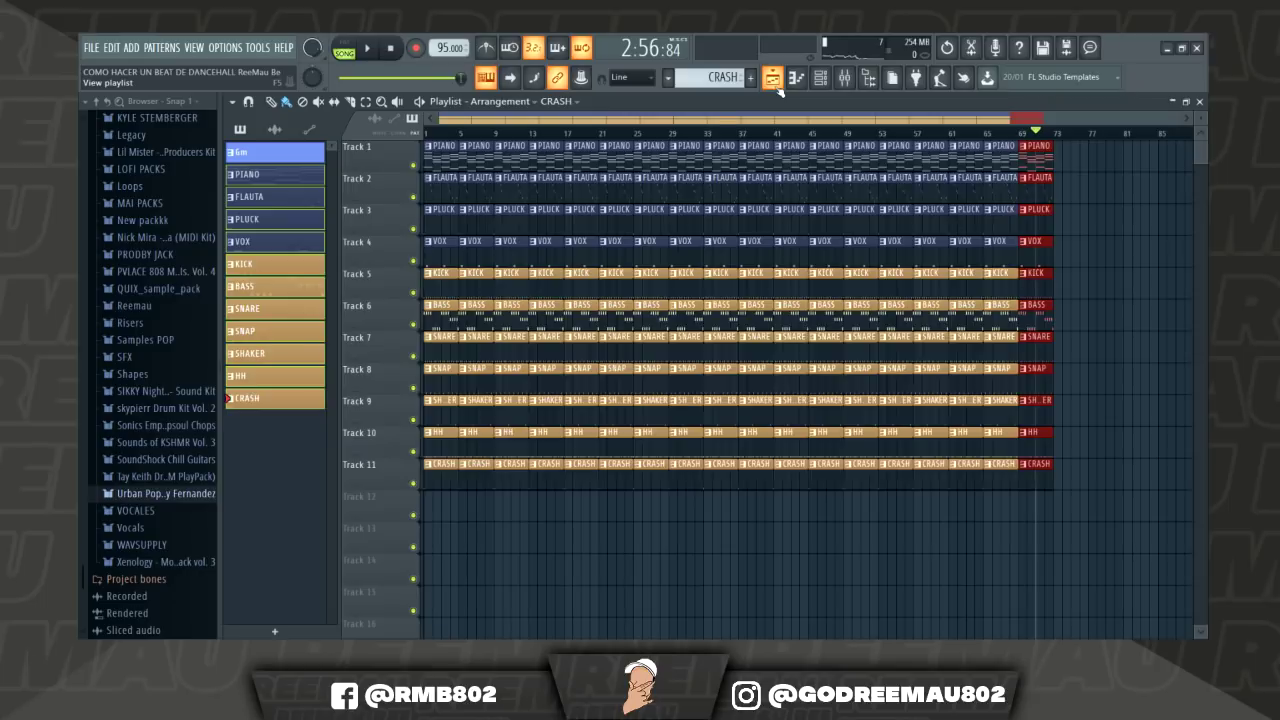
{"action": "left_click", "coordinate": [270, 102]}
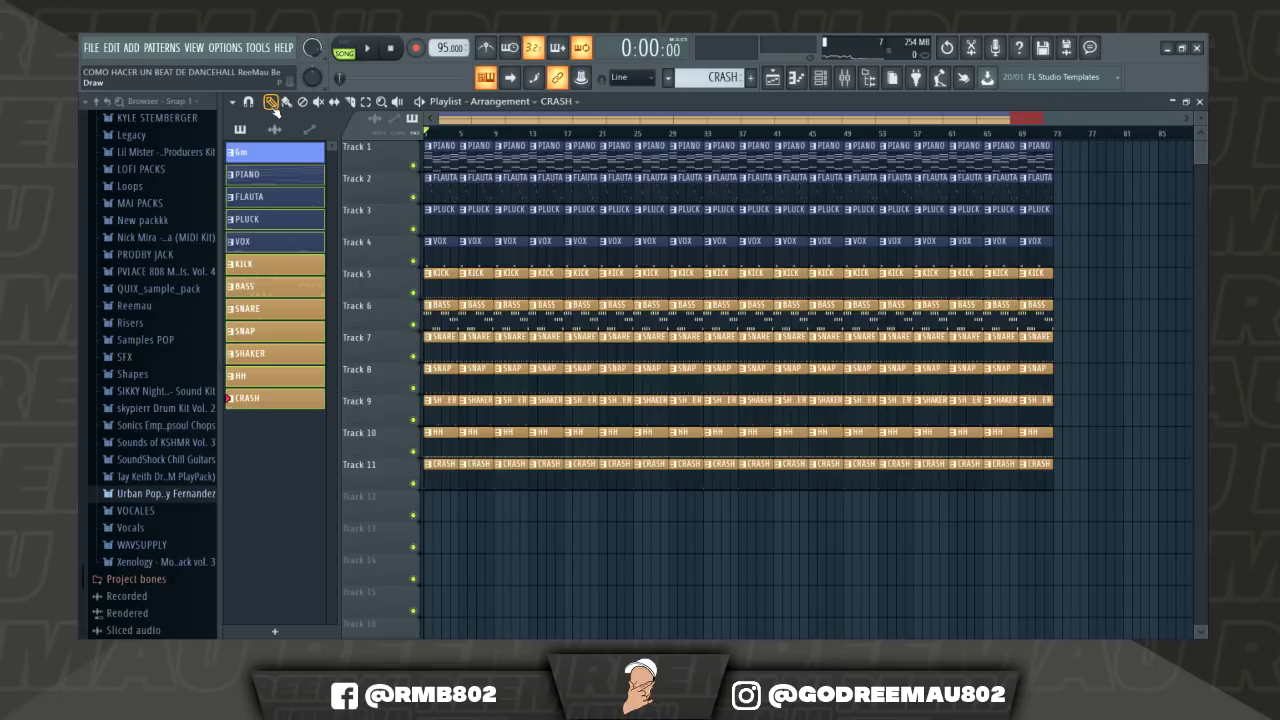
{"action": "left_click", "coordinate": [262, 152]}
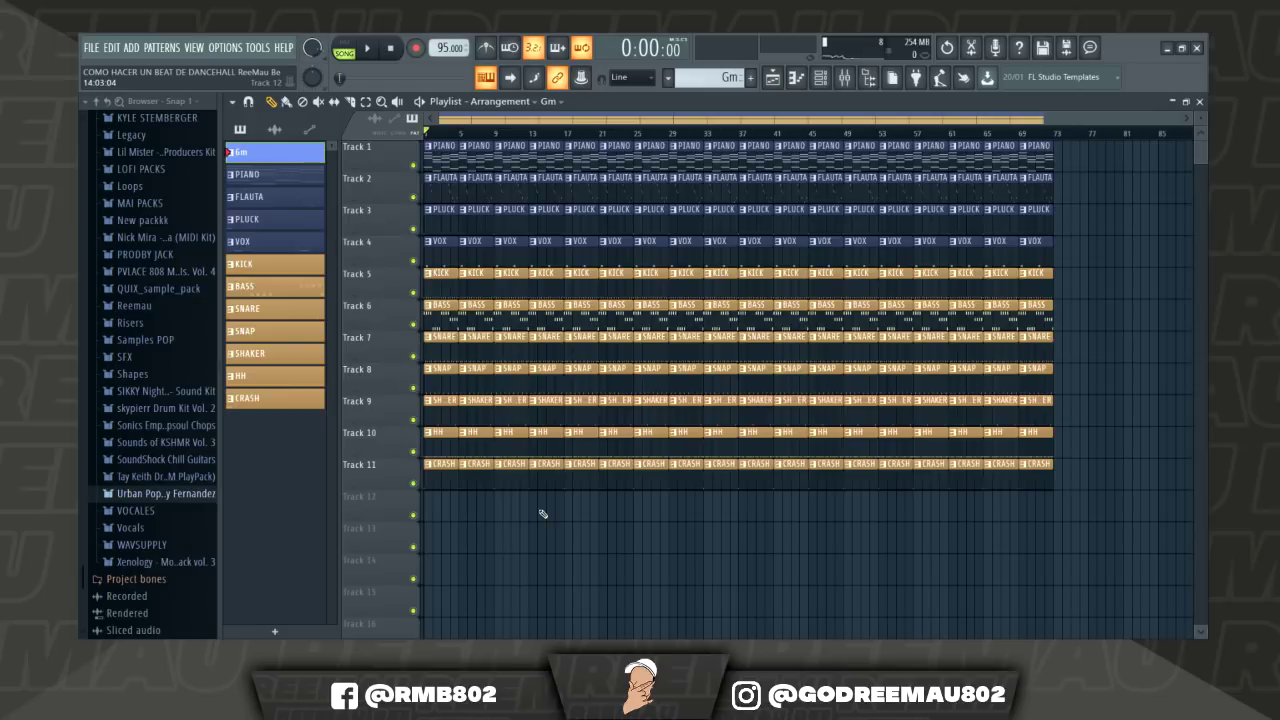
{"action": "left_click_drag", "start_coordinate": [443, 175], "coordinate": [440, 465]}
Thin bars 5 to 12 to PIANO, PLUCK, KICK, BASS and SNARE clips, with SNAP added from bar 9.
{"action": "key", "text": "space"}
{"action": "scroll", "coordinate": [538, 476], "scroll_direction": "up", "scroll_amount": 3}
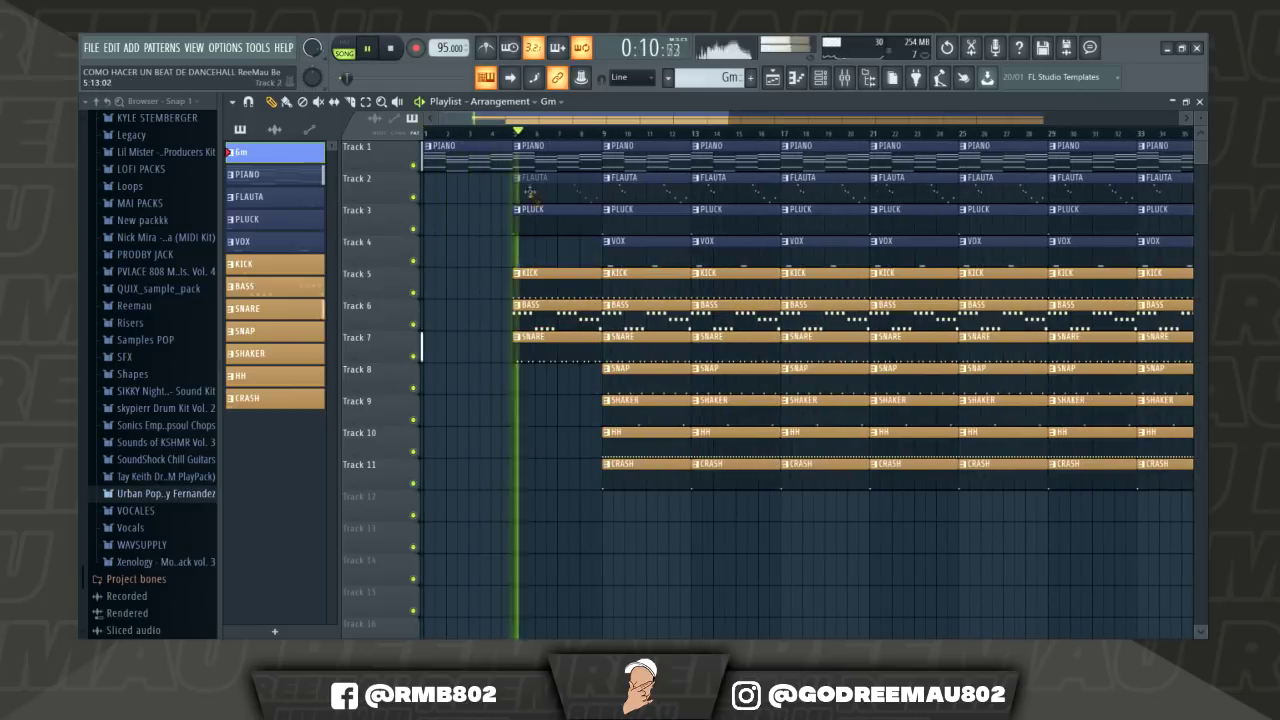
{"action": "scroll", "coordinate": [578, 133], "scroll_direction": "up", "scroll_amount": 2}
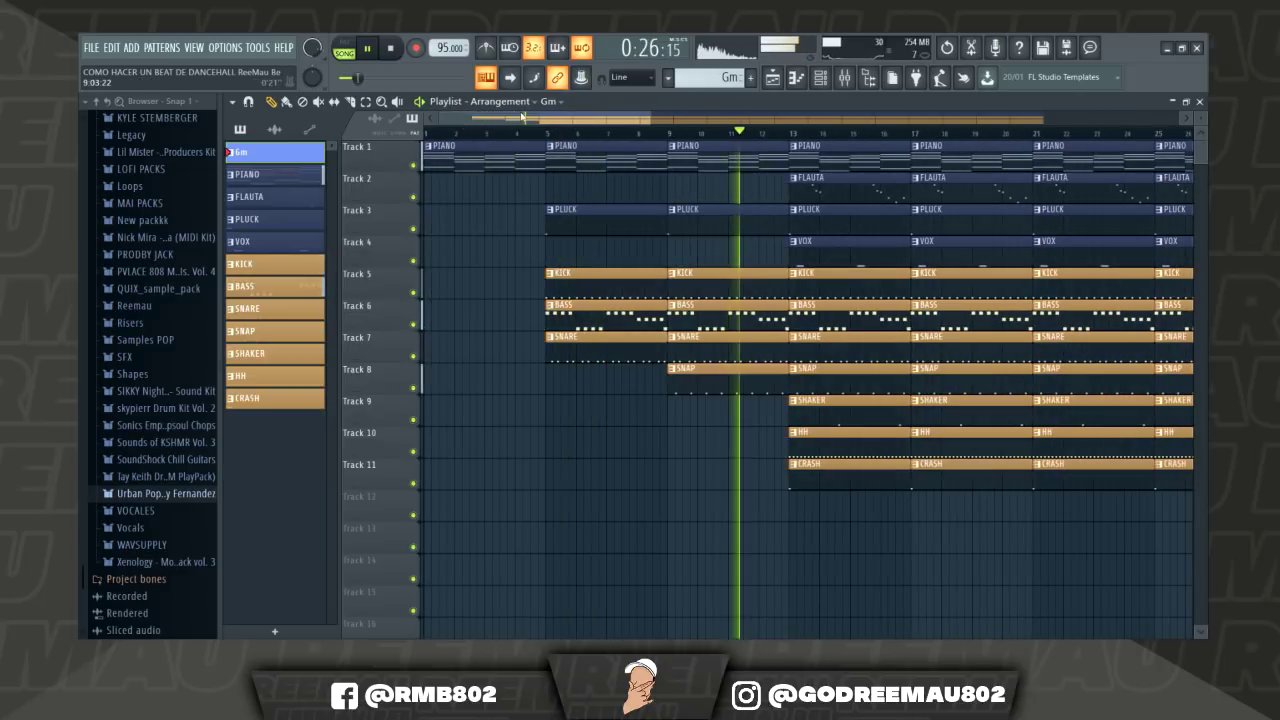
Arrange the remaining sections through bar 76 by removing clips, and add master EQ 2 Band 7 frequency automation on Track 12.
{"action": "scroll", "coordinate": [546, 438], "scroll_direction": "up", "scroll_amount": 3}
{"action": "left_click_drag", "start_coordinate": [430, 300], "coordinate": [656, 372]}
{"action": "key", "text": "space"}
{"action": "left_click", "coordinate": [656, 372]}
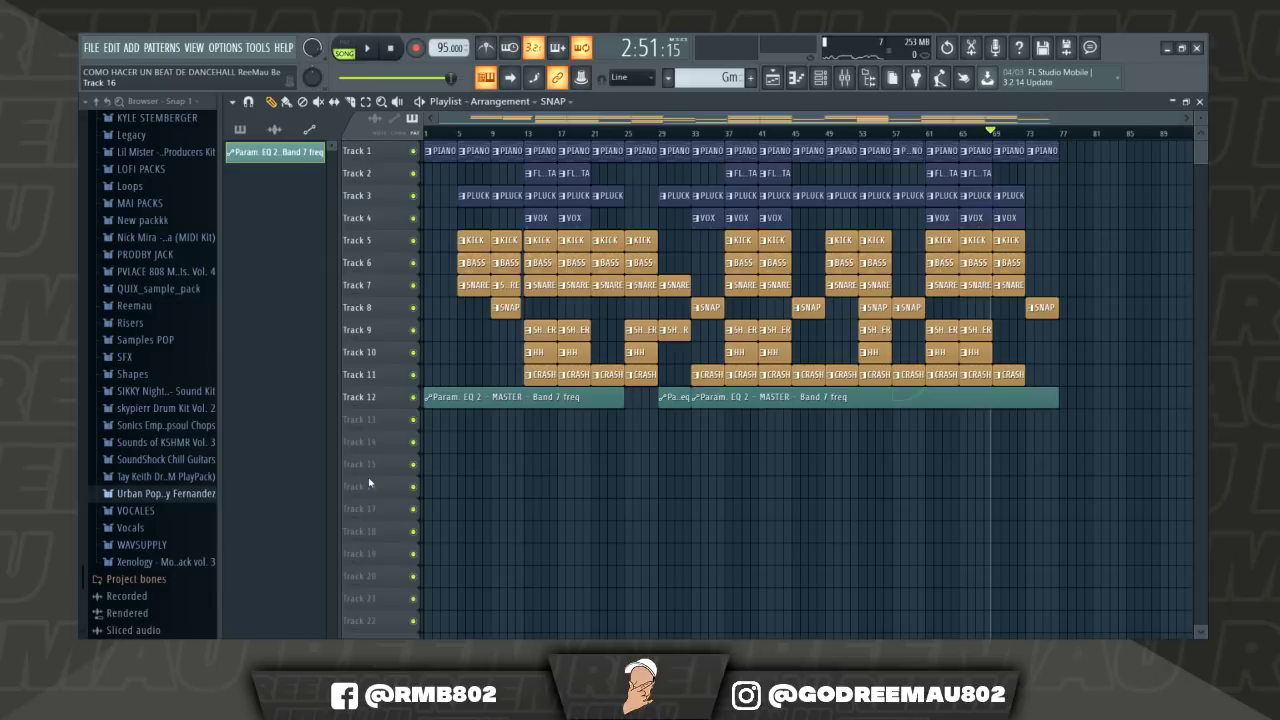
Review the song structure section by section along the timeline up to bar 77, then clear the time selection.
{"action": "left_click_drag", "start_coordinate": [458, 133], "coordinate": [524, 137]}
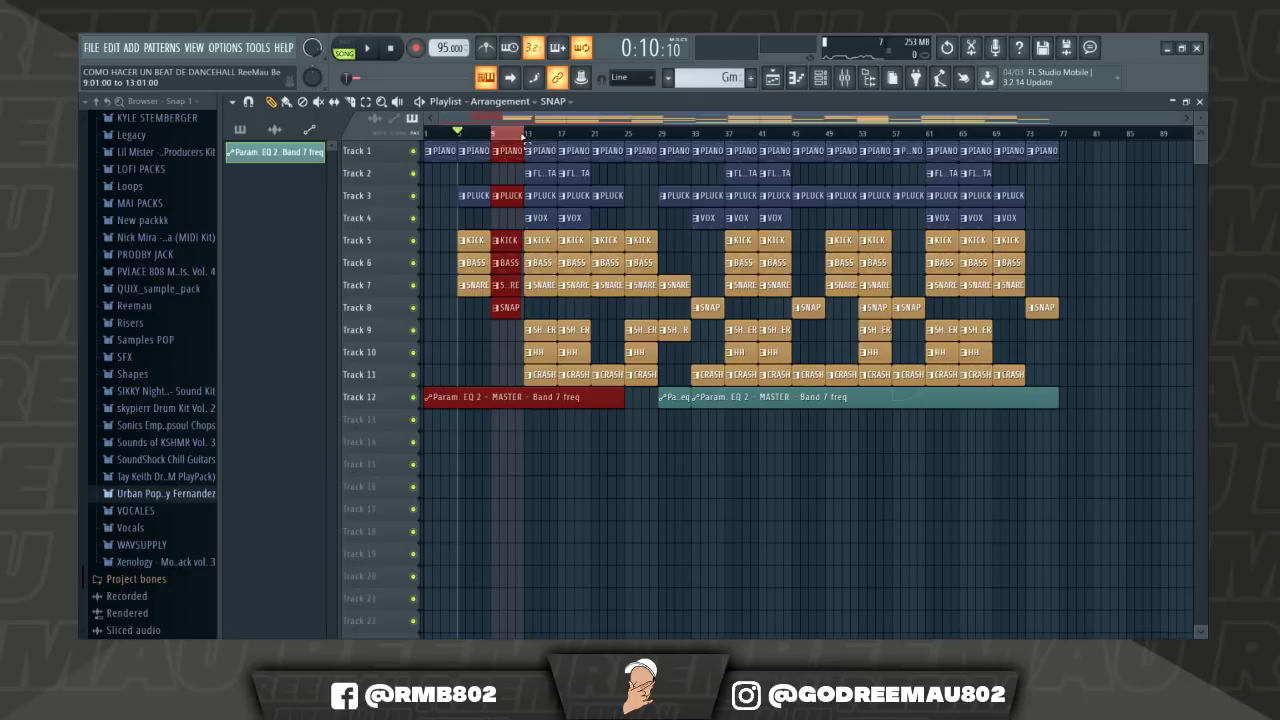
{"action": "left_click_drag", "start_coordinate": [594, 134], "coordinate": [691, 135]}
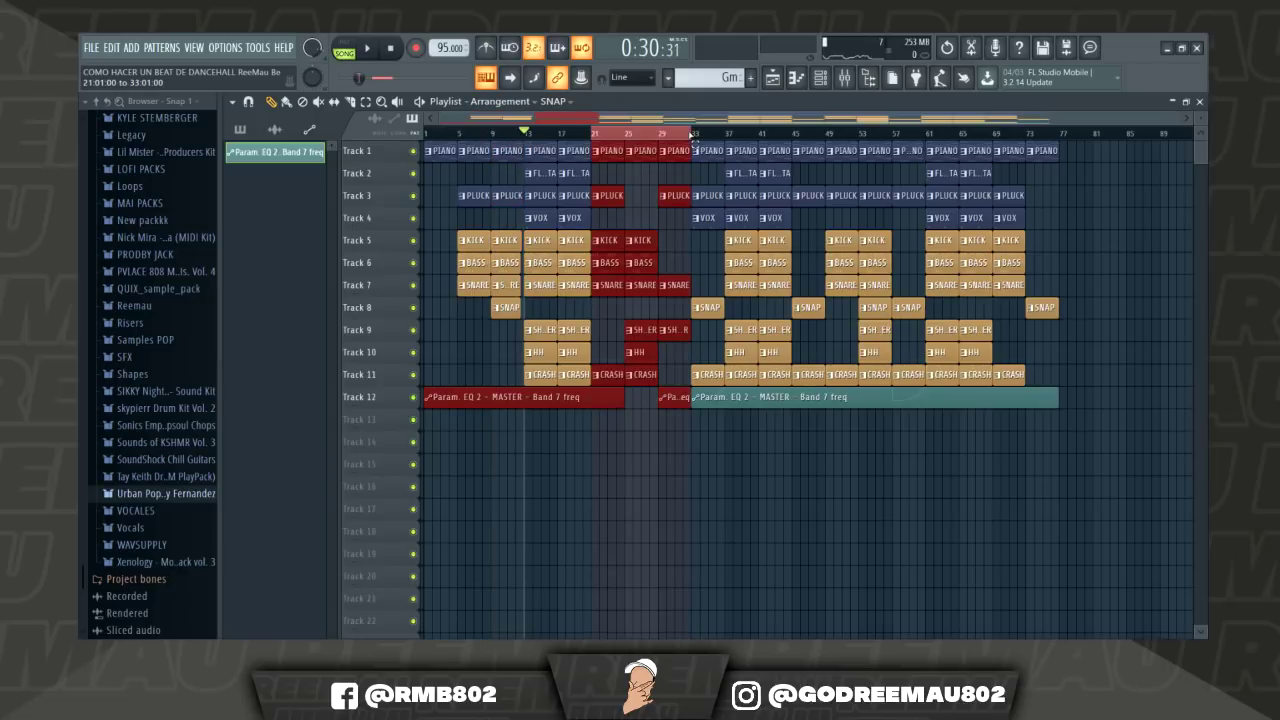
{"action": "left_click_drag", "start_coordinate": [691, 135], "coordinate": [727, 135]}
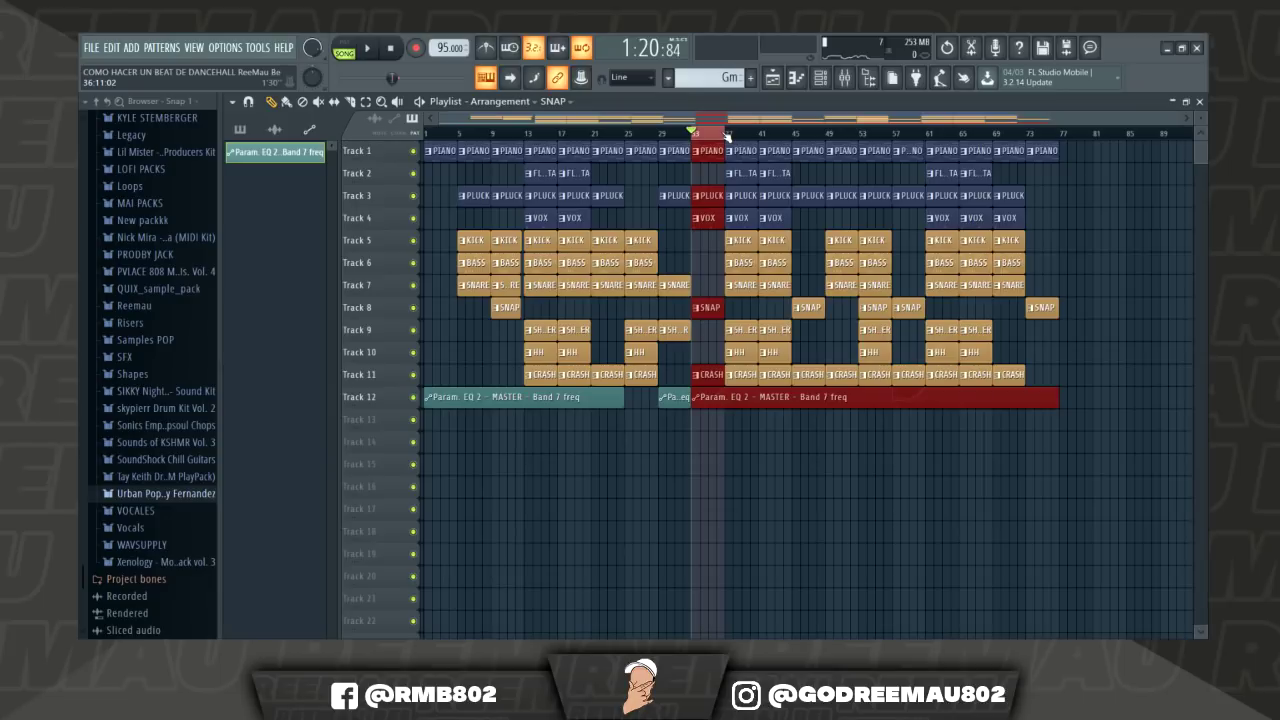
{"action": "left_click_drag", "start_coordinate": [793, 135], "coordinate": [863, 136]}
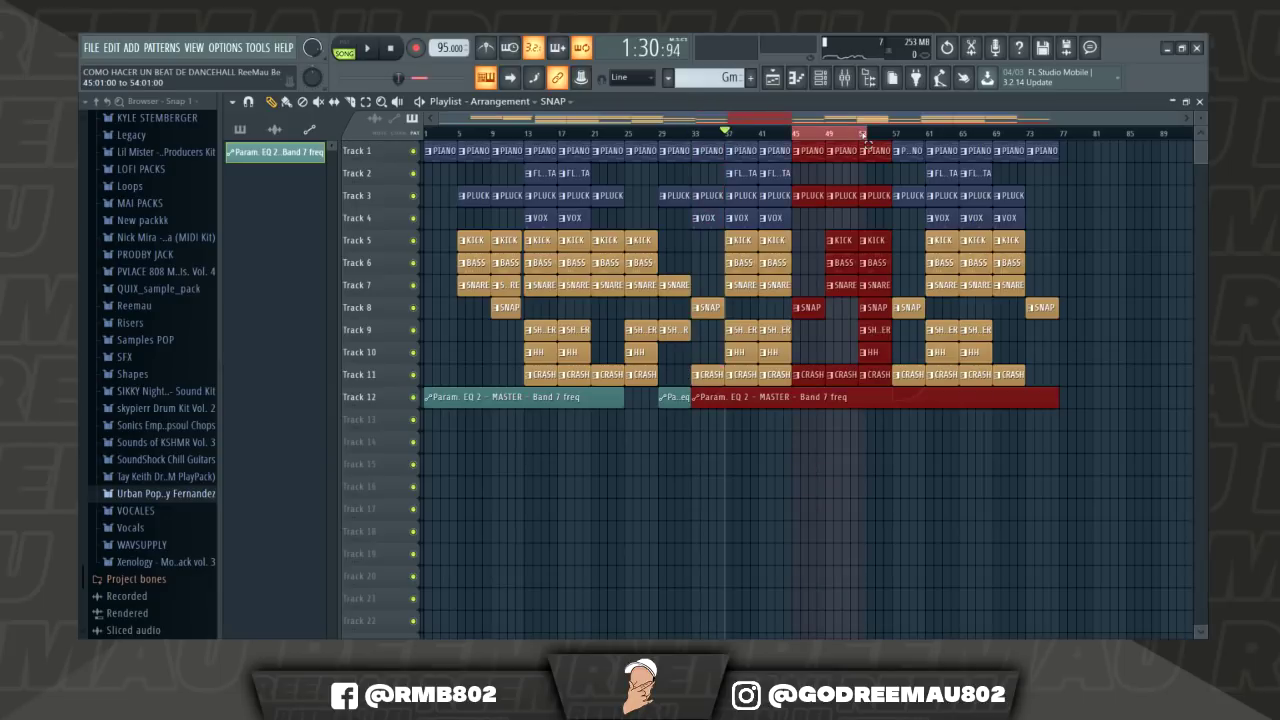
{"action": "double_click", "coordinate": [896, 136]}
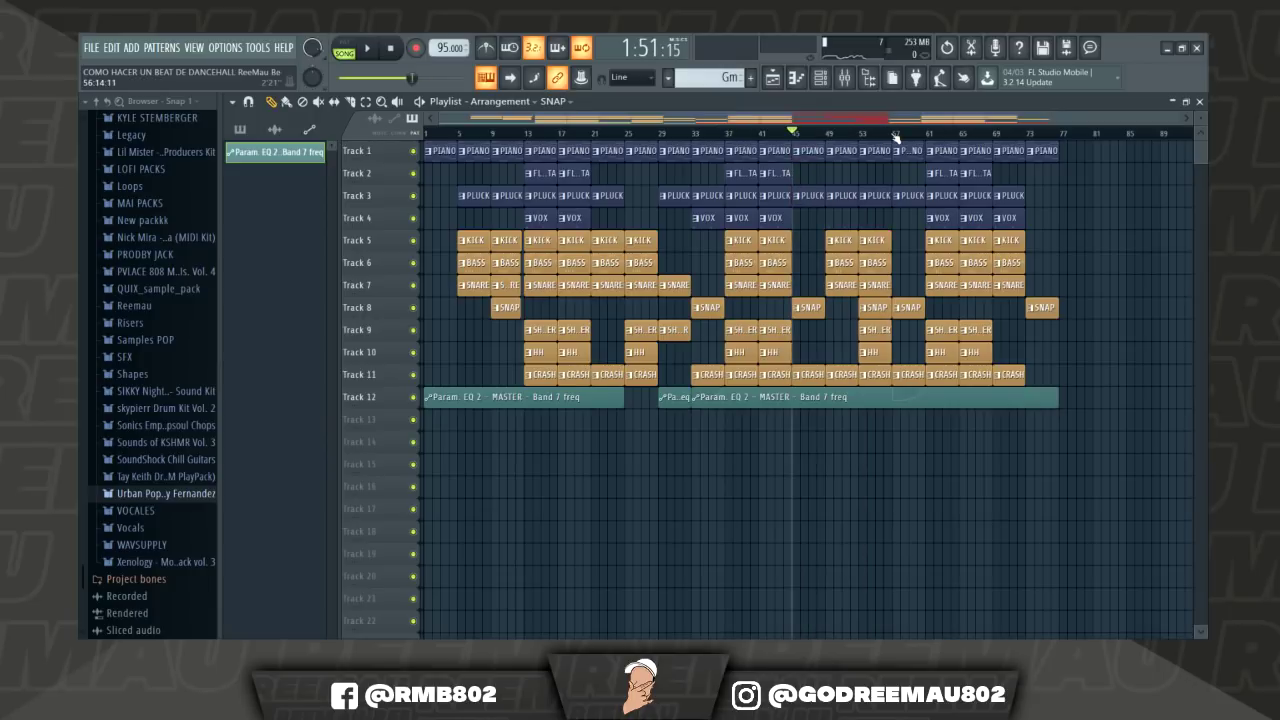
{"action": "left_click_drag", "start_coordinate": [926, 135], "coordinate": [1060, 136]}
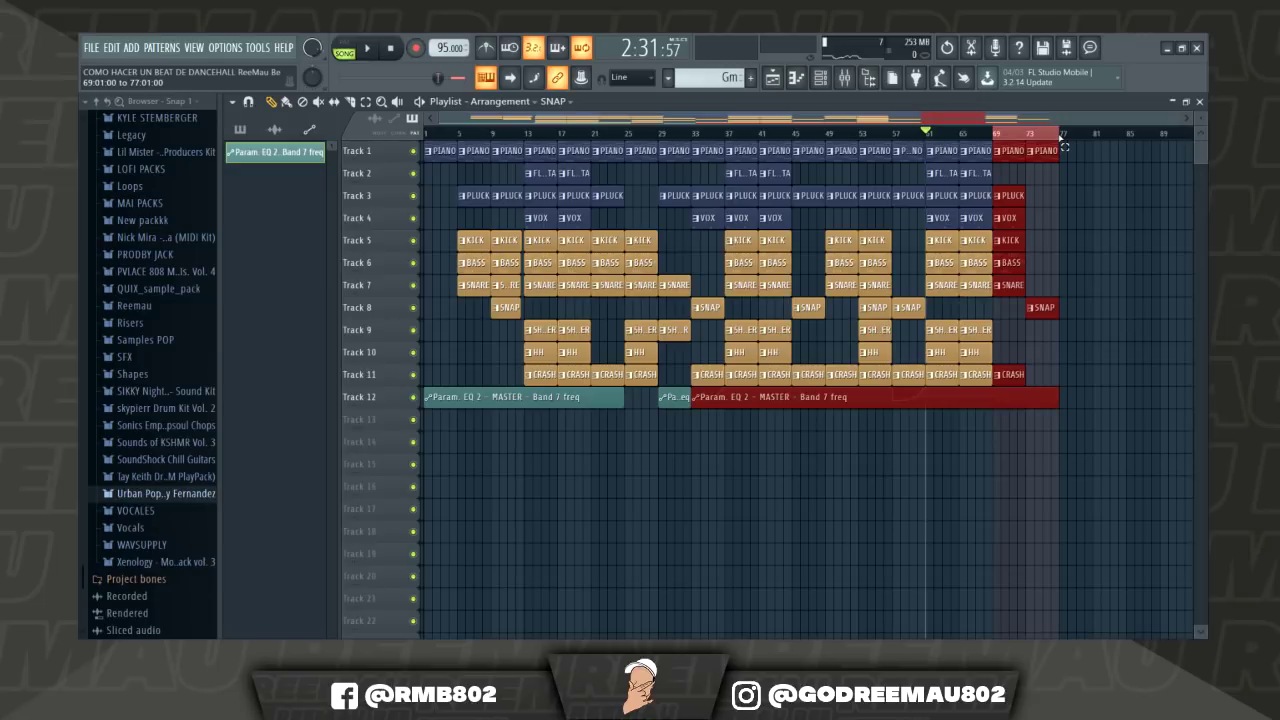
{"action": "left_click", "coordinate": [444, 205]}
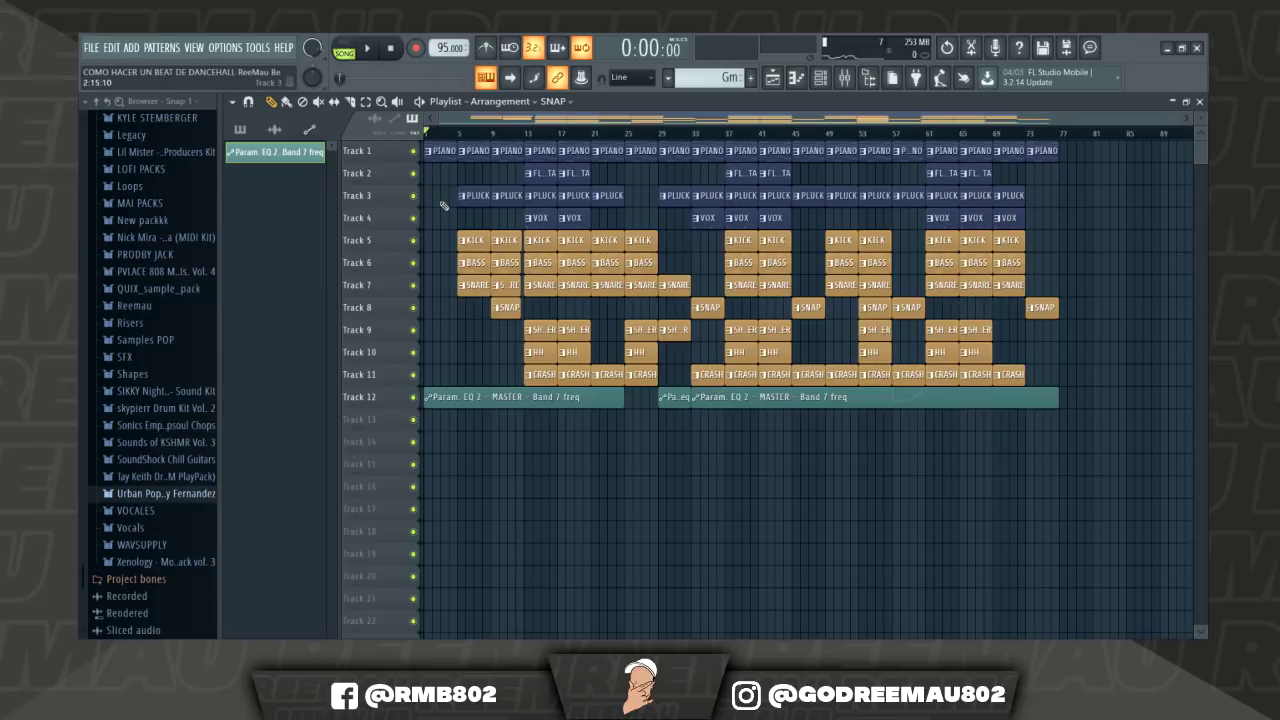